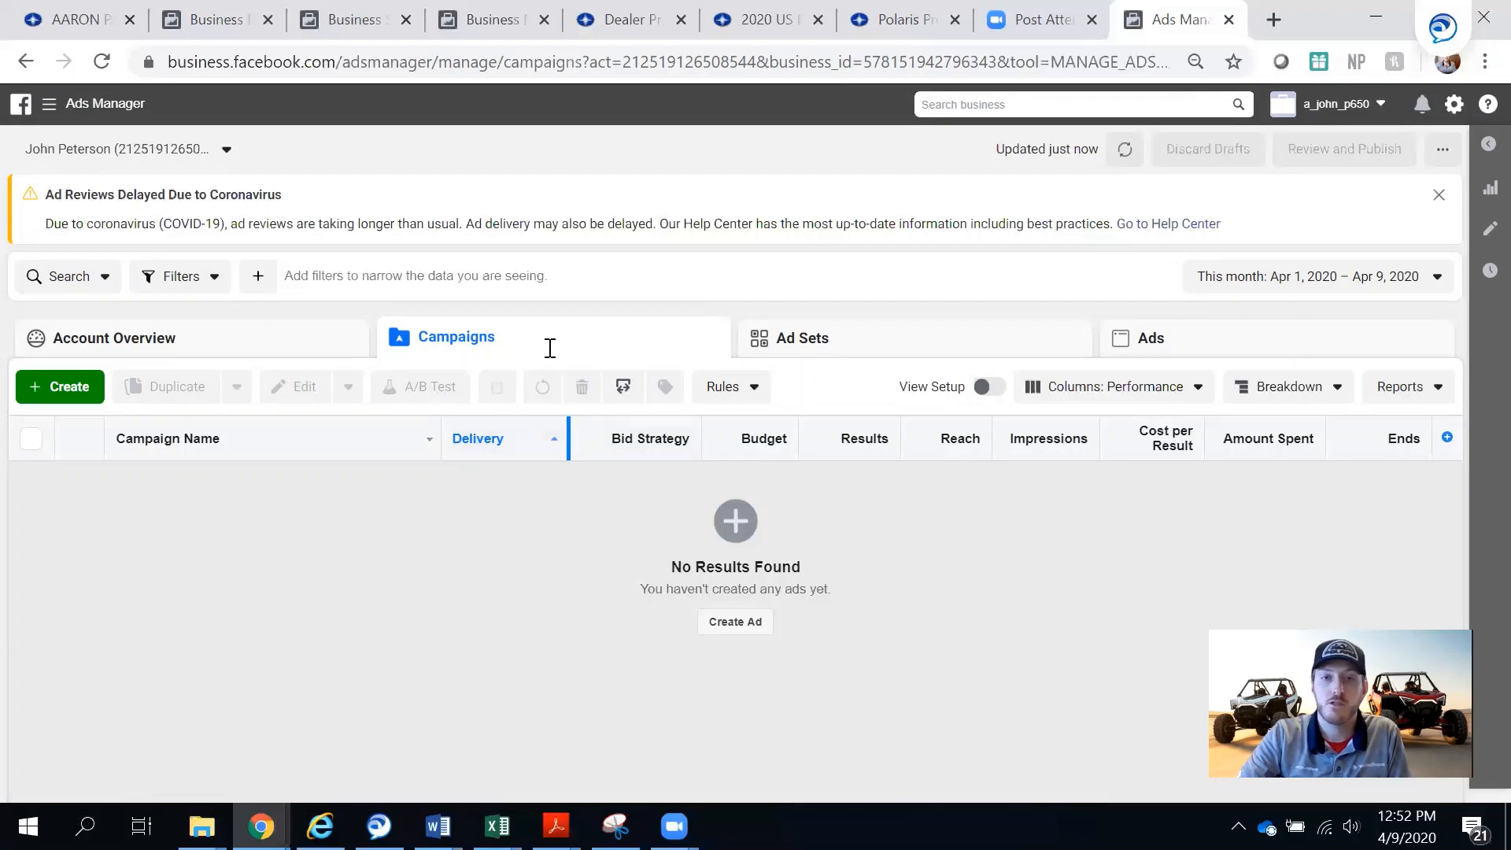
# Step: Open Ads Manager from the business tools and start creating a new campaign
pyautogui.click(63, 110)
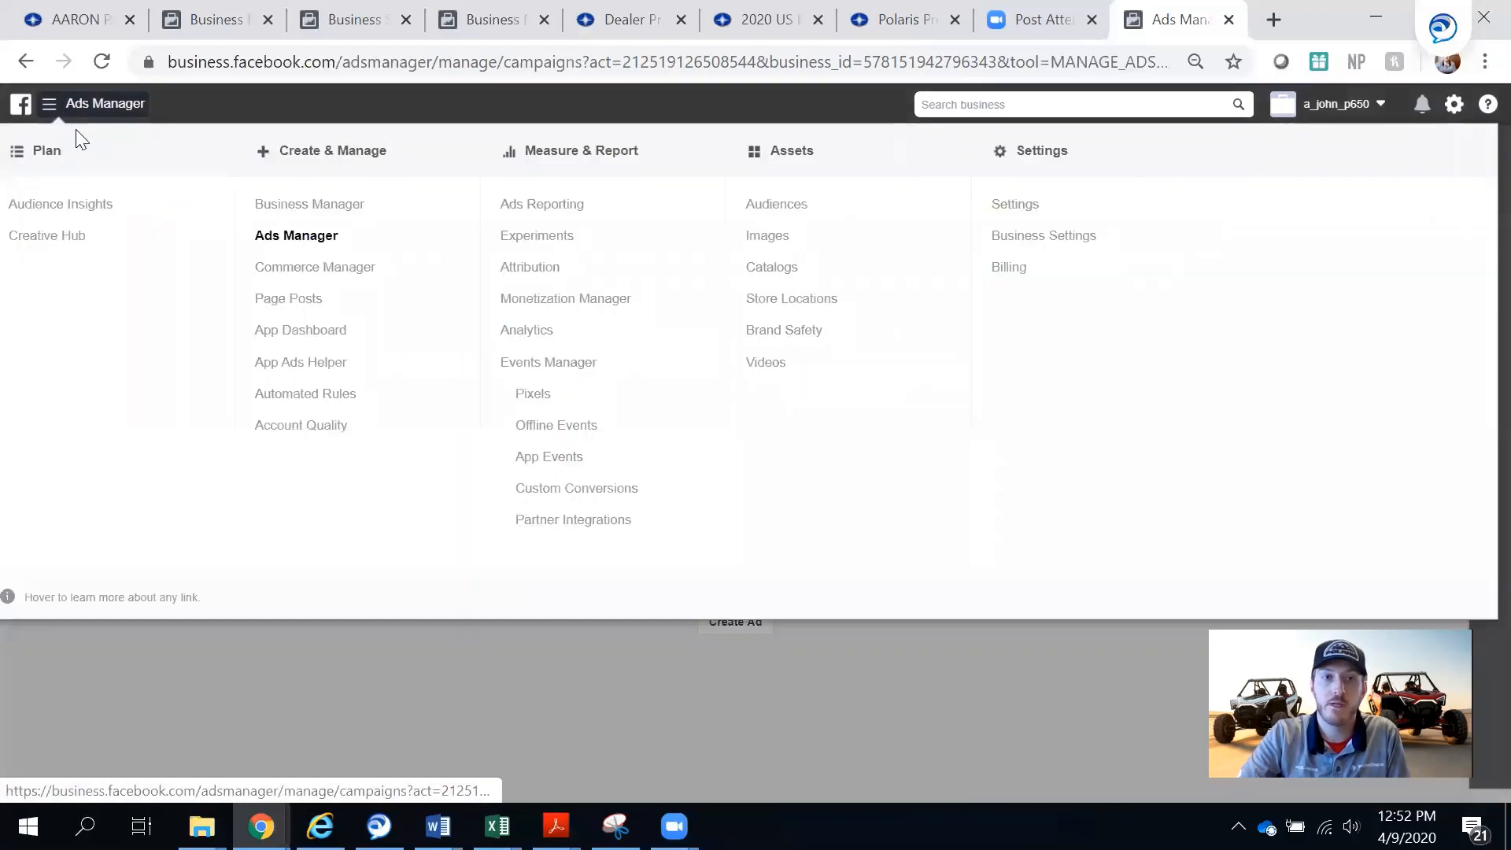
pyautogui.click(296, 236)
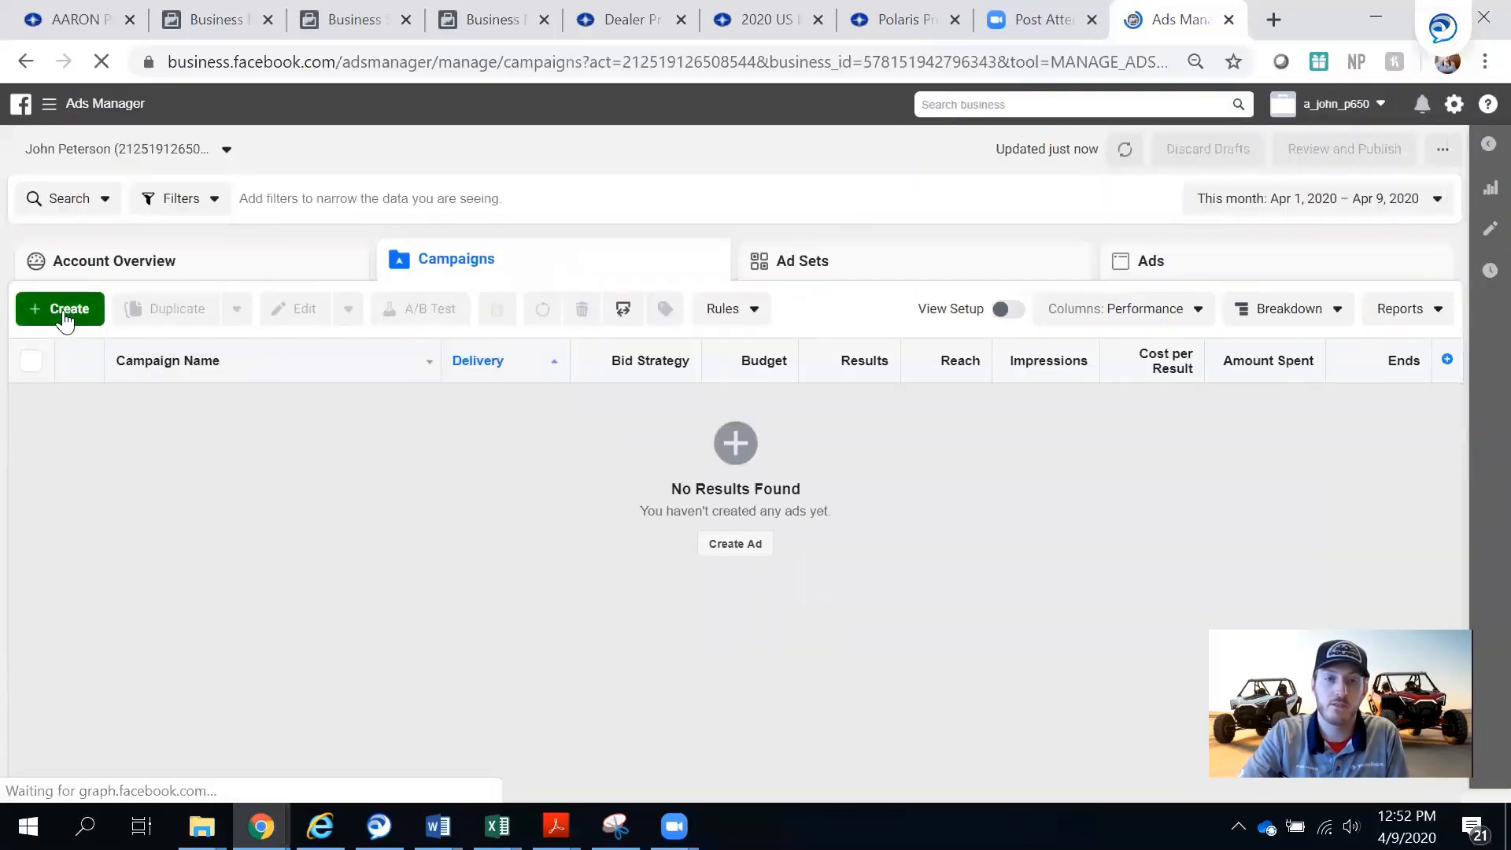
pyautogui.click(52, 311)
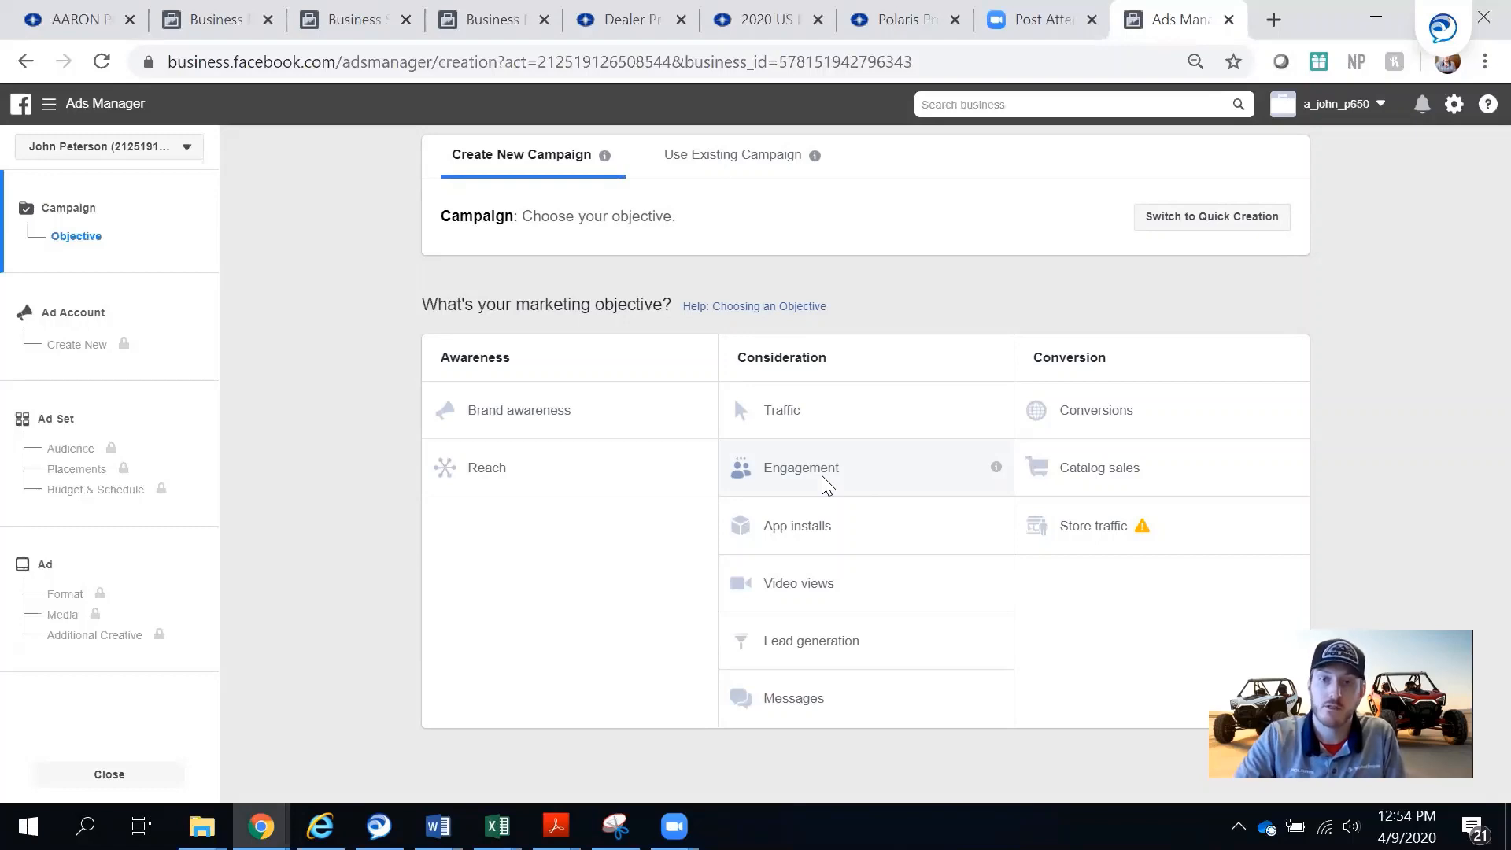
# Step: Choose Engagement as the marketing objective and proceed through the ad account setup to the ad set's audience settings
pyautogui.click(822, 482)
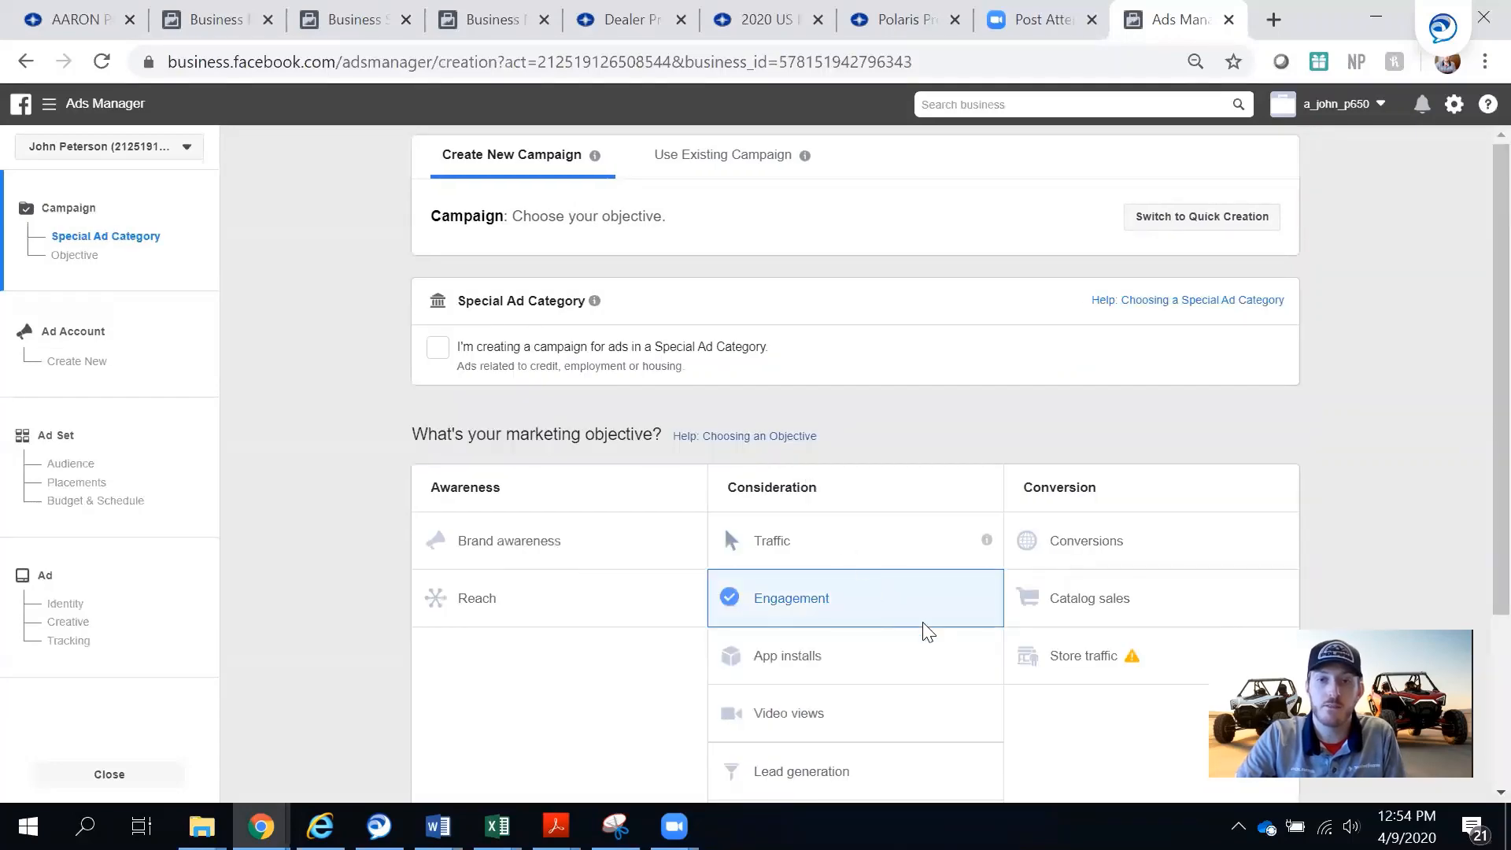
pyautogui.scroll(-3, 905, 606)
pyautogui.scroll(-5, 879, 588)
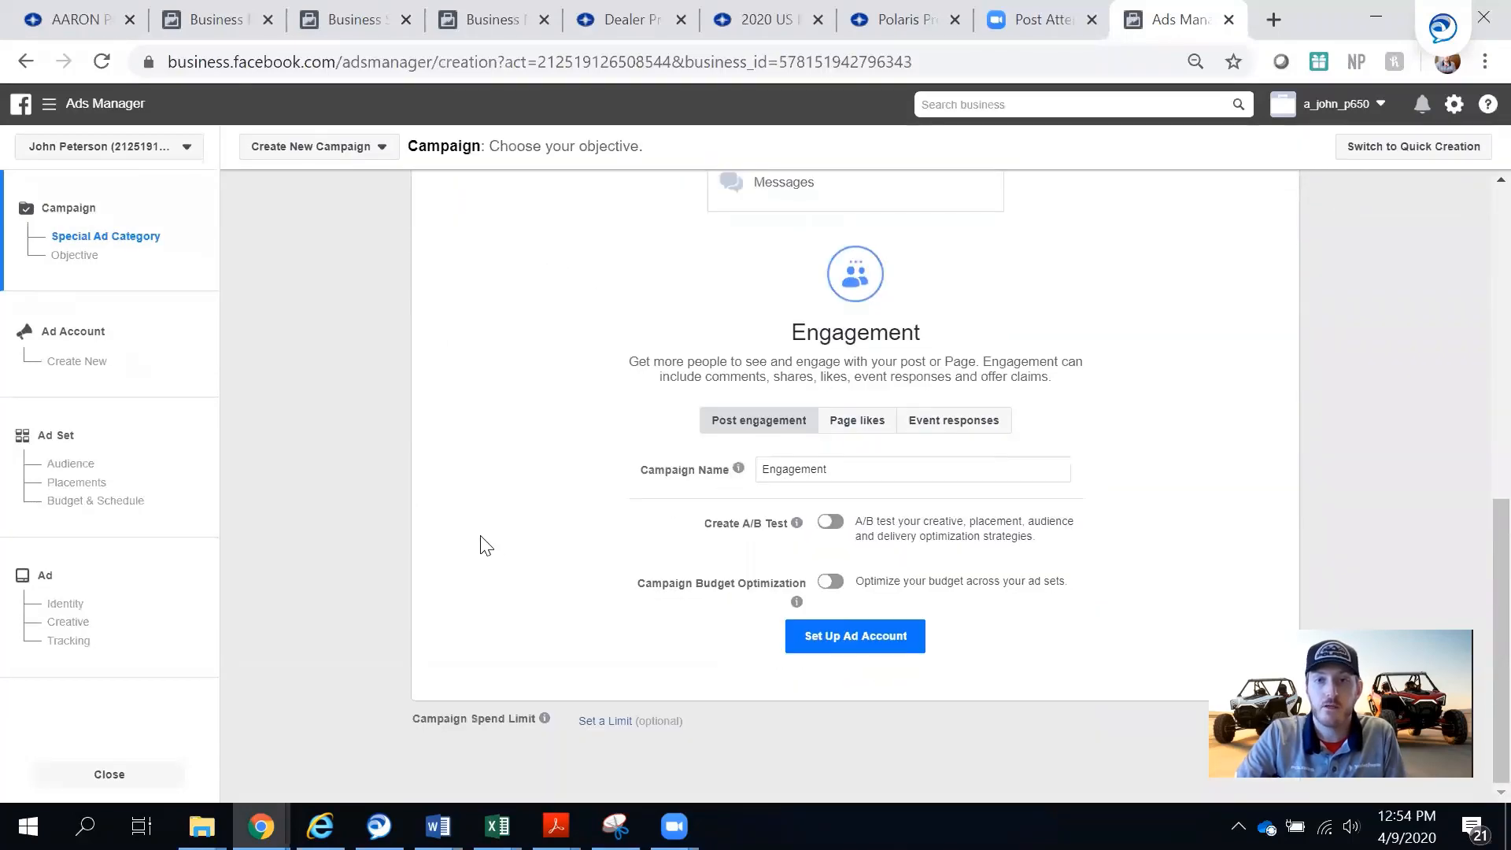
pyautogui.click(866, 642)
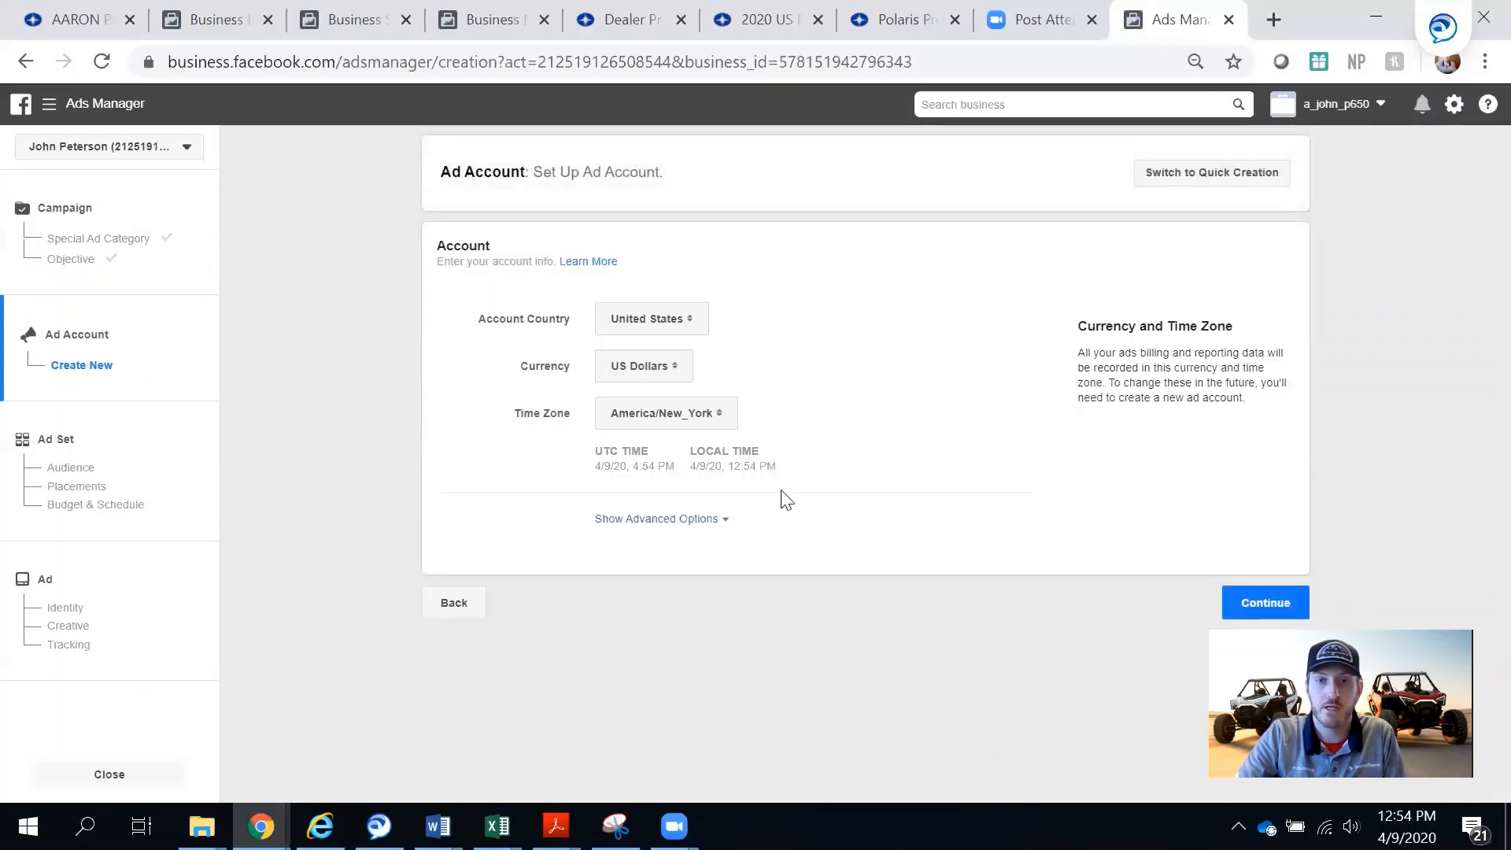
pyautogui.click(1261, 602)
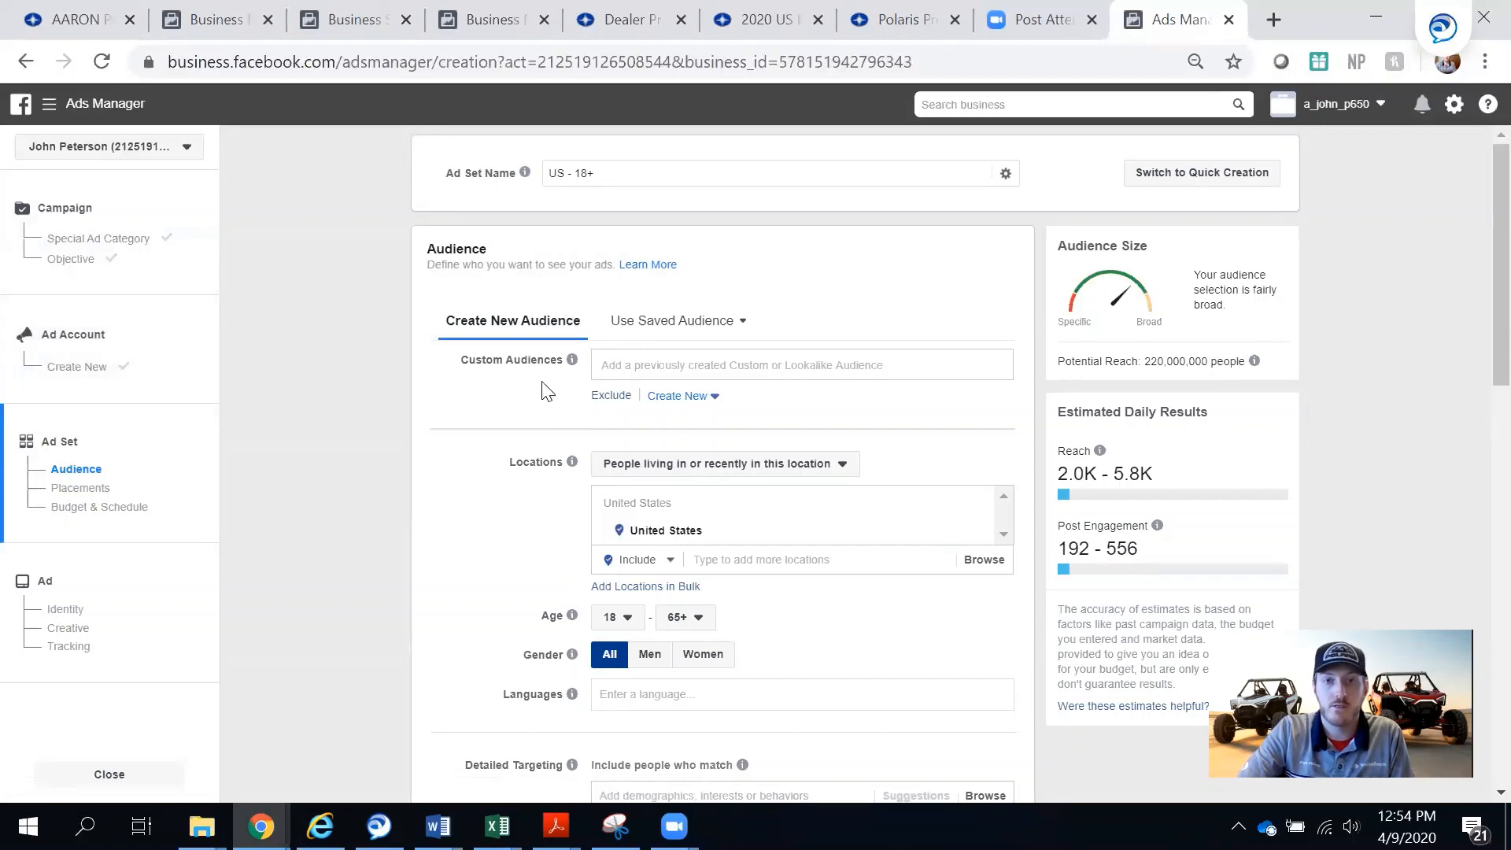
pyautogui.click(706, 401)
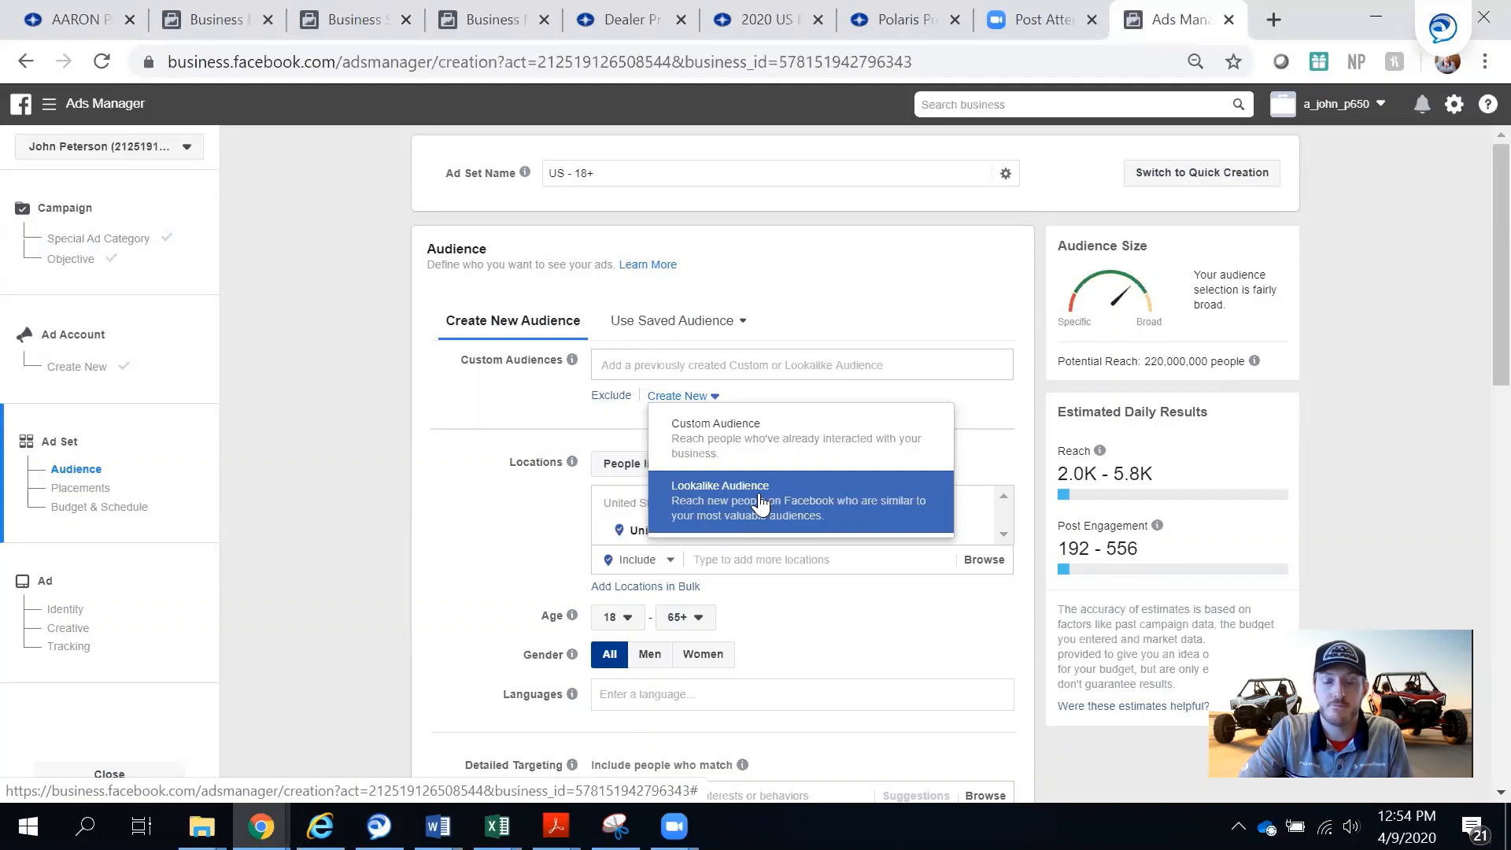
pyautogui.click(481, 398)
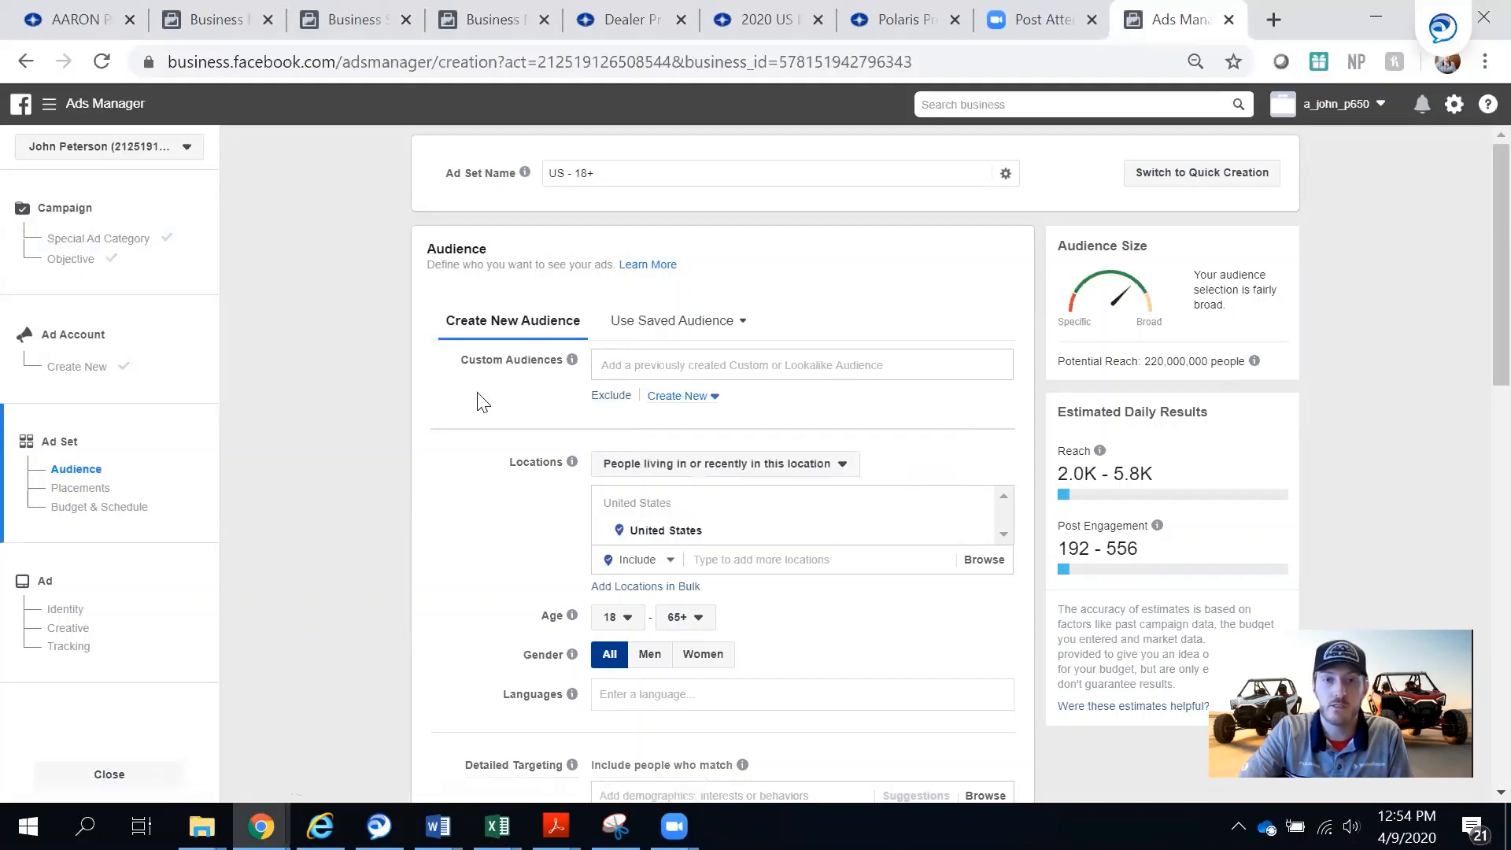
pyautogui.click(659, 359)
pyautogui.click(518, 378)
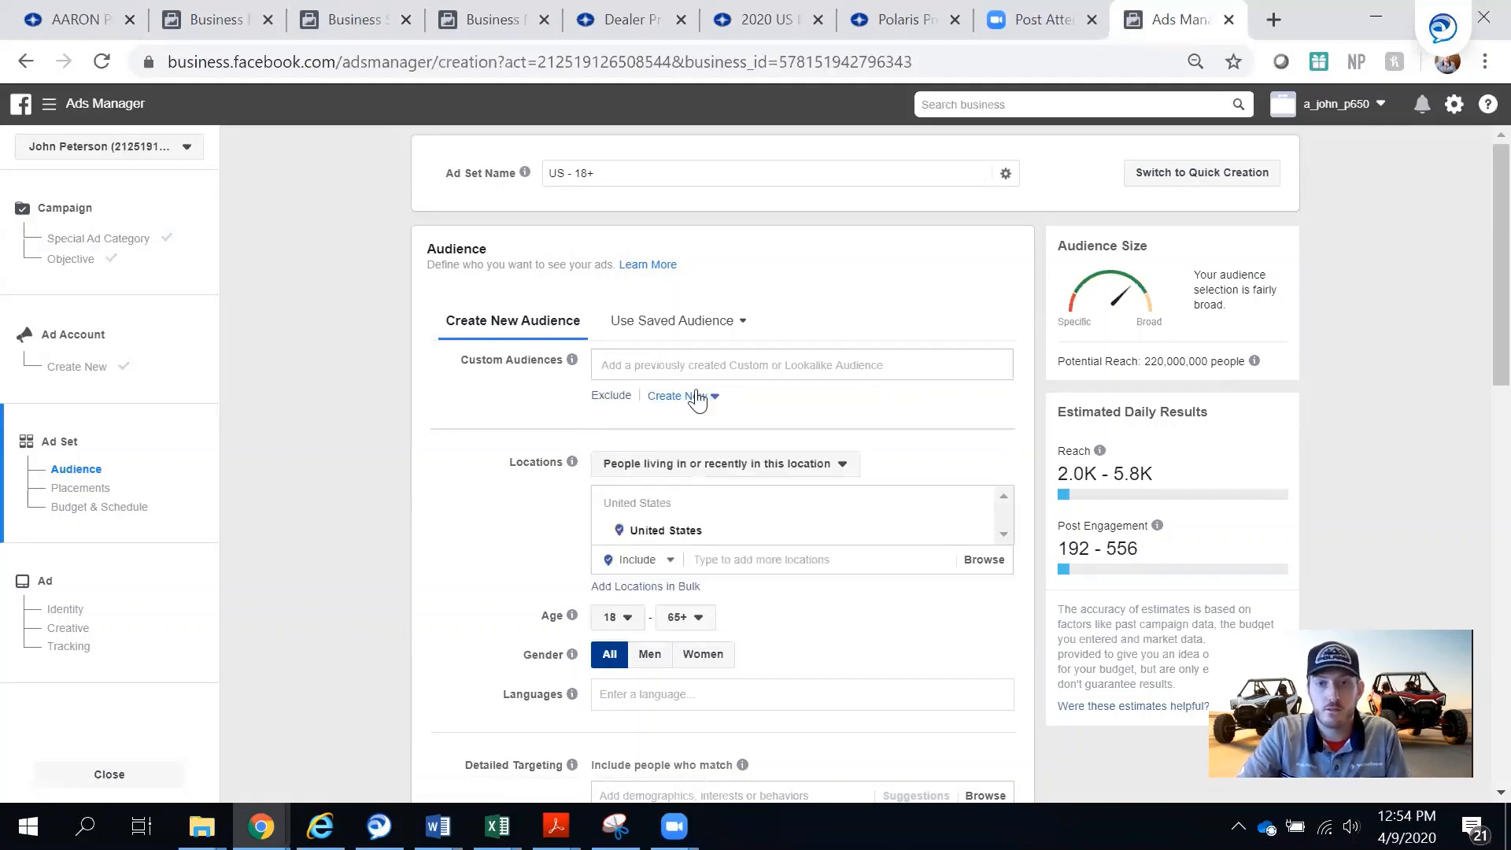
# Step: Start a new lookalike audience that uses the Aaron's Motorsports page as its source
pyautogui.click(696, 397)
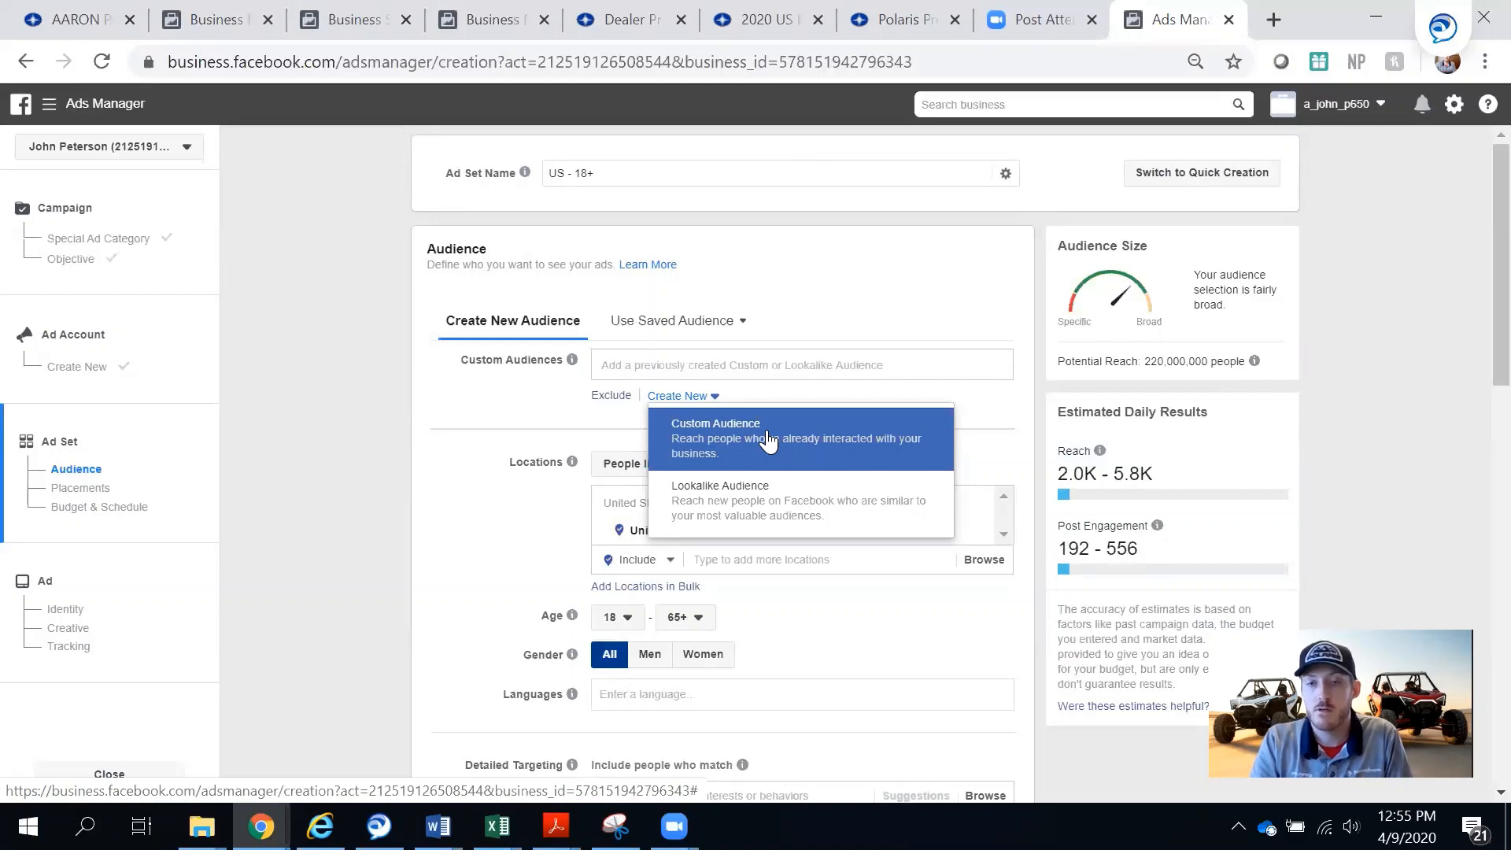
pyautogui.click(770, 508)
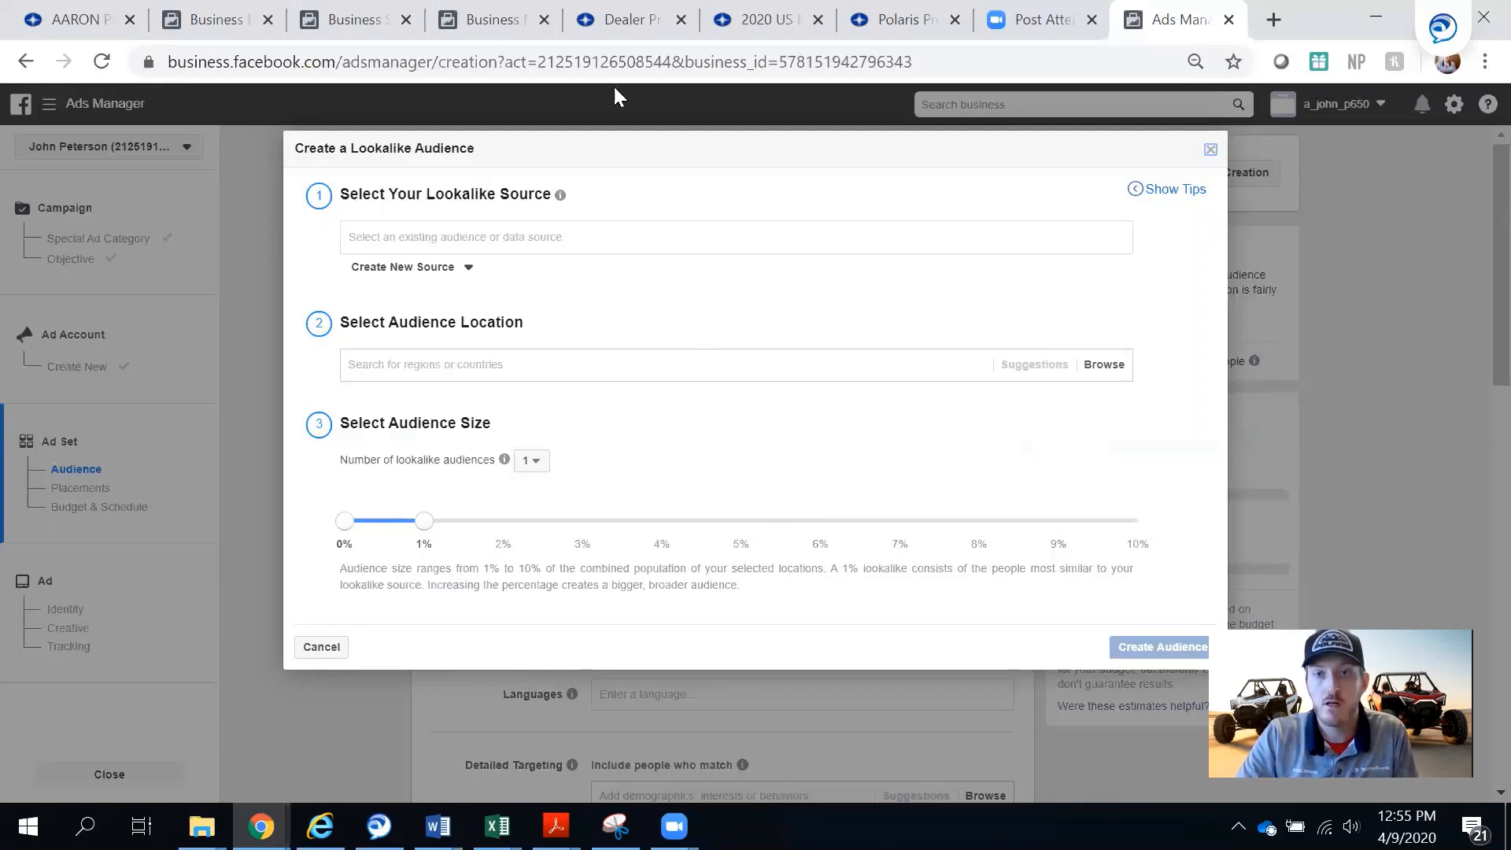
pyautogui.click(509, 232)
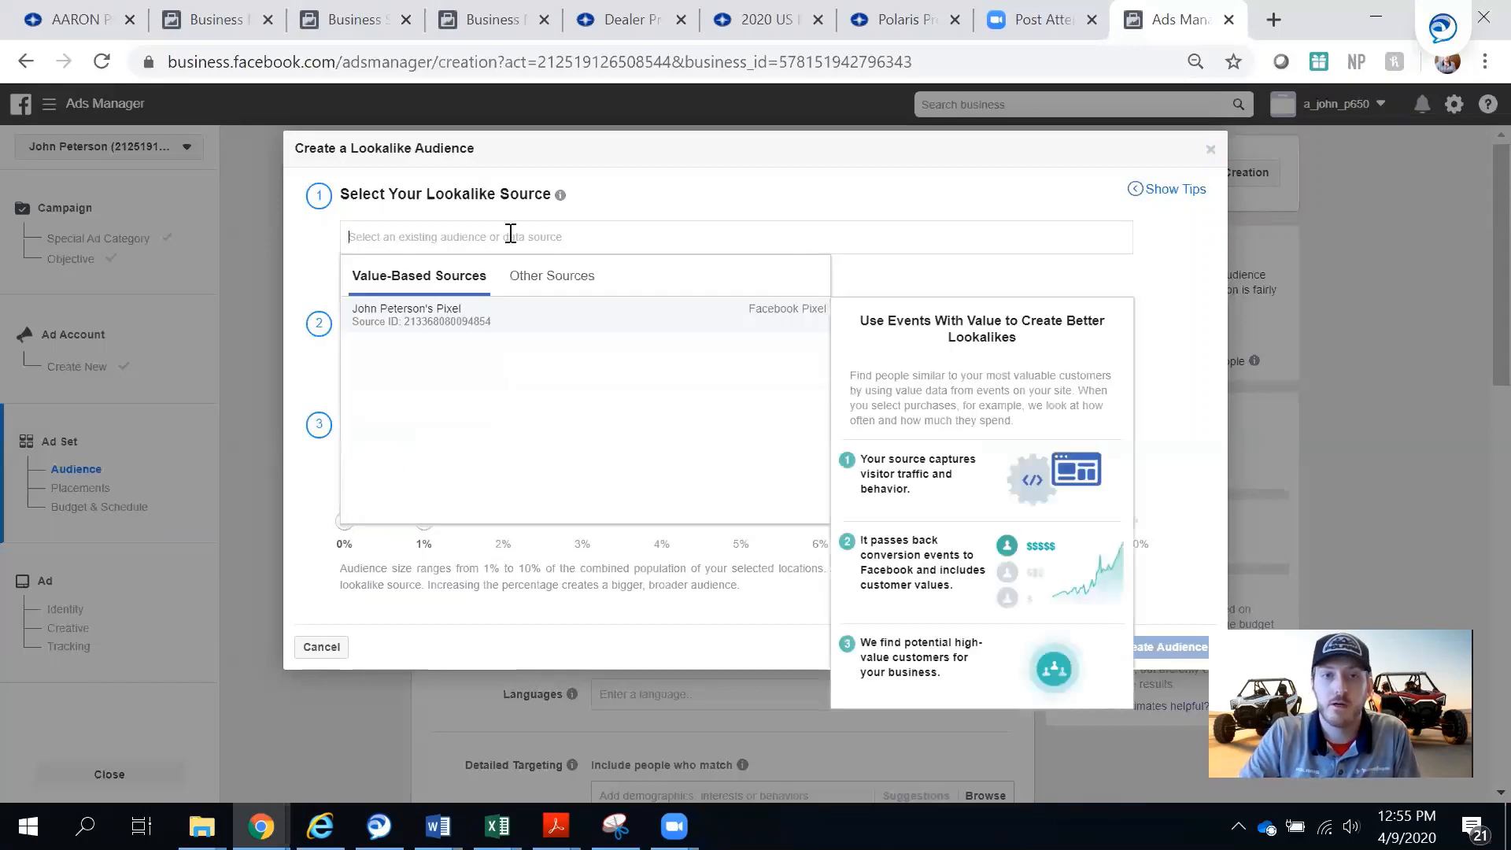
pyautogui.click(568, 289)
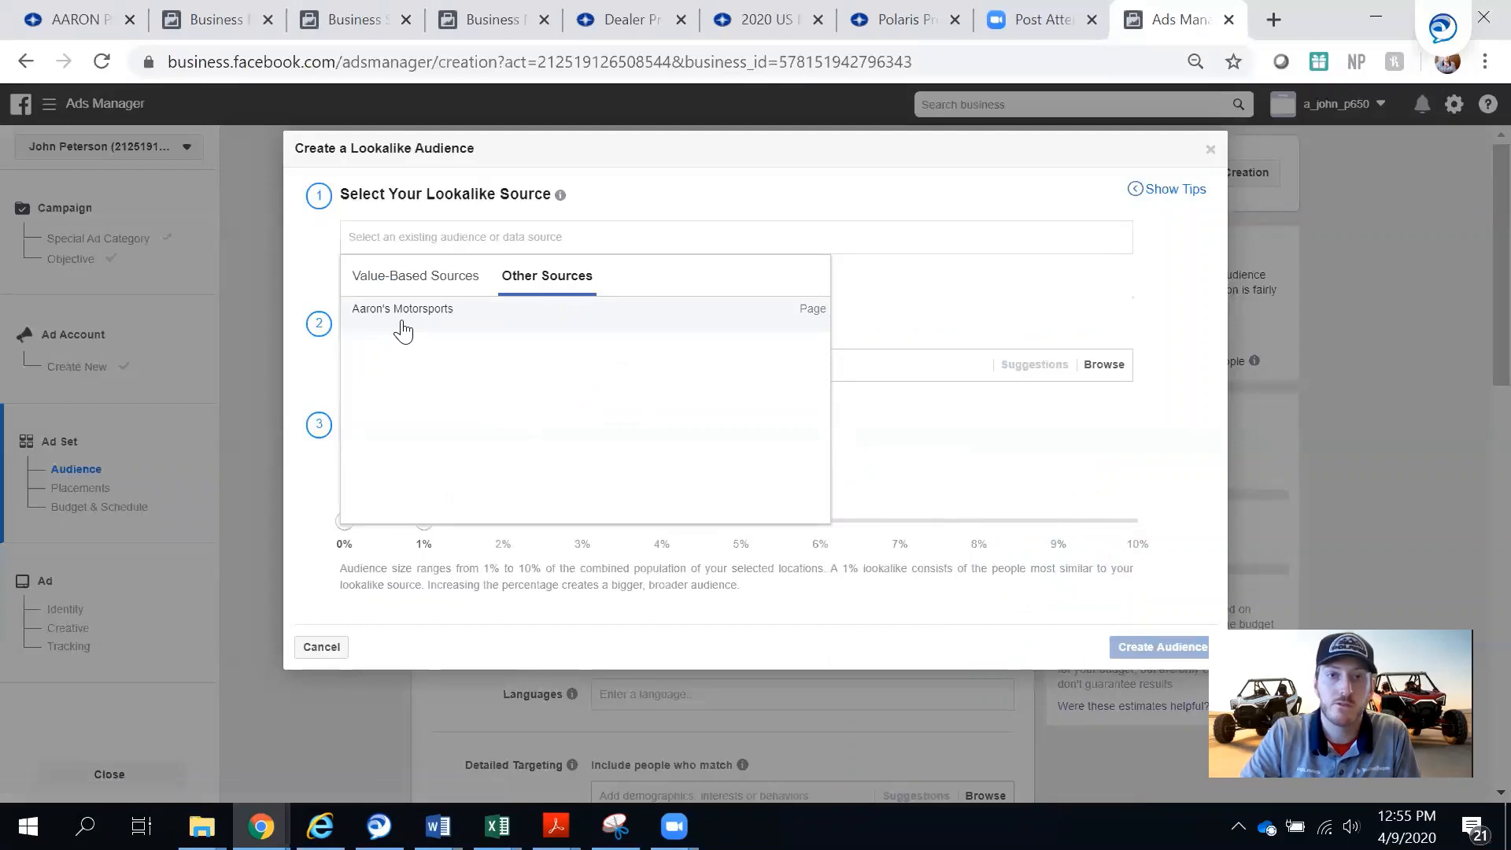
pyautogui.click(425, 314)
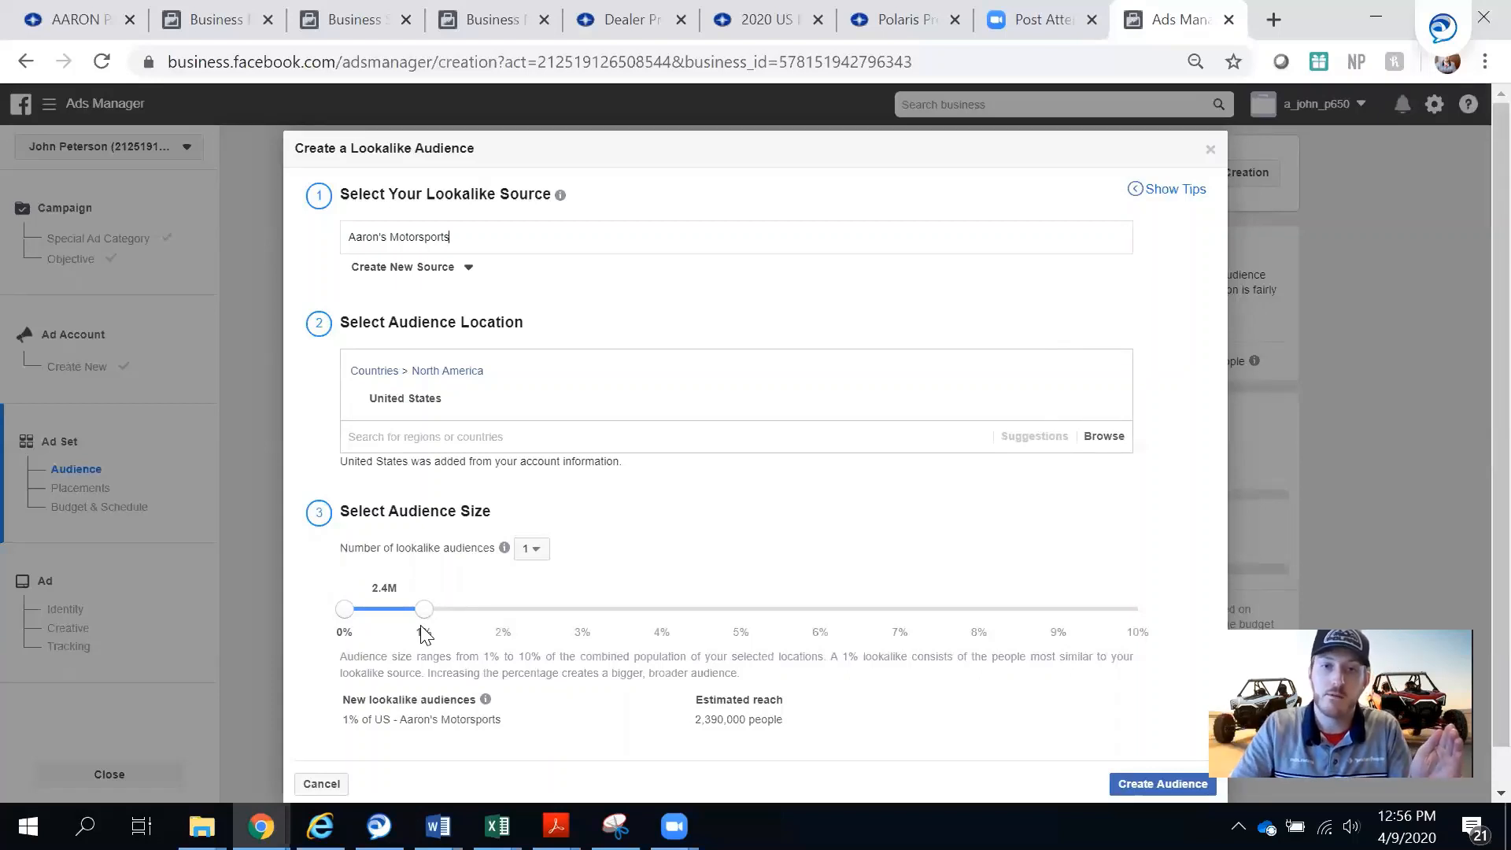
# Step: Widen the lookalike audience size to 10%, and return it to 1%
pyautogui.moveTo(425, 615); pyautogui.dragTo(1137, 621)
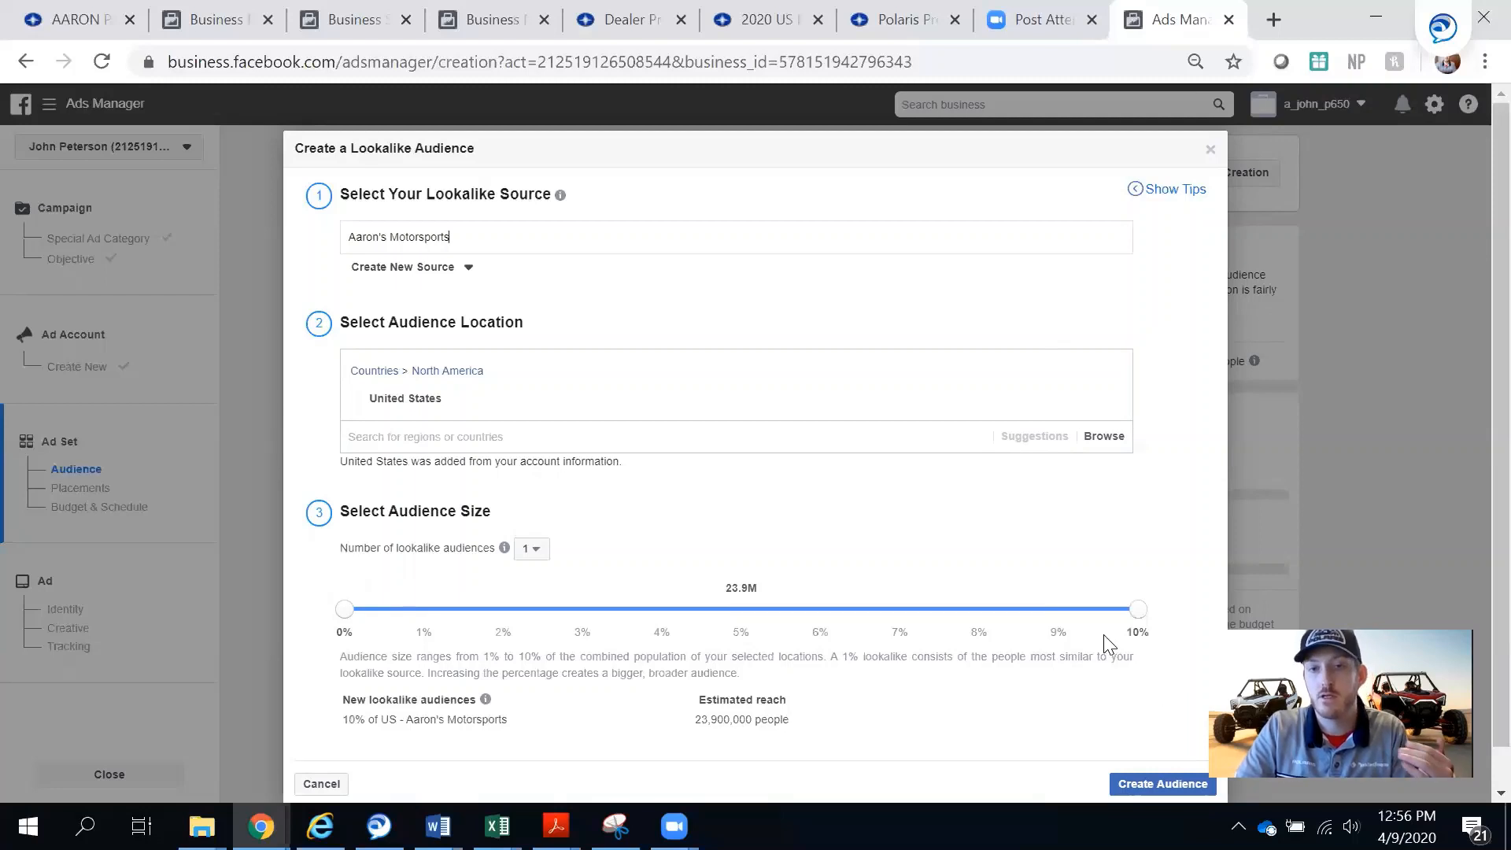
pyautogui.moveTo(1138, 618); pyautogui.dragTo(446, 623)
pyautogui.scroll(-1, 488, 627)
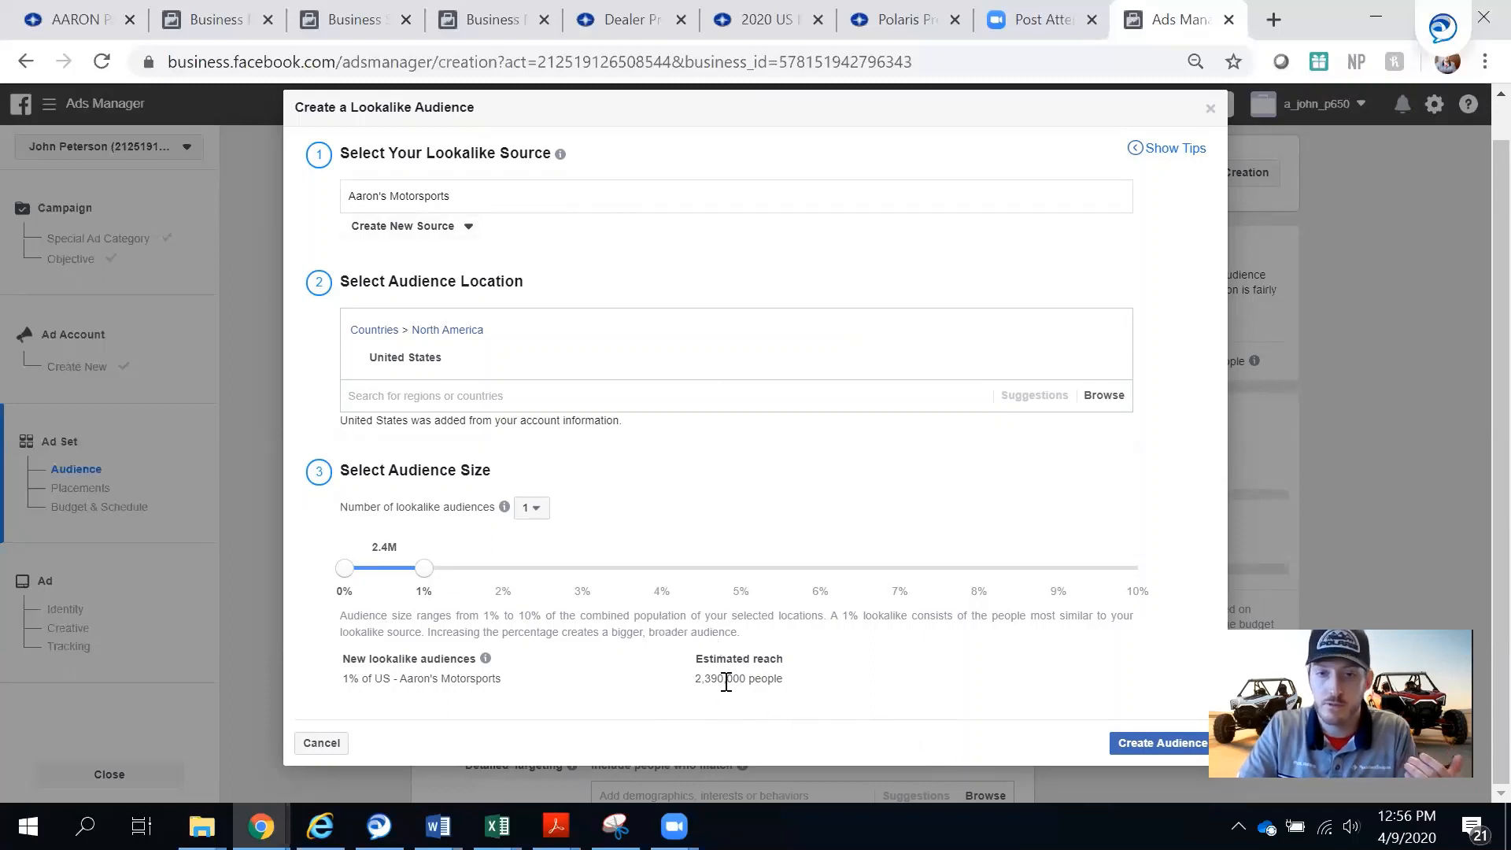
# Step: Try to create the 1% lookalike audience from Aaron's Motorsports, and close the lookalike dialog
pyautogui.click(1146, 746)
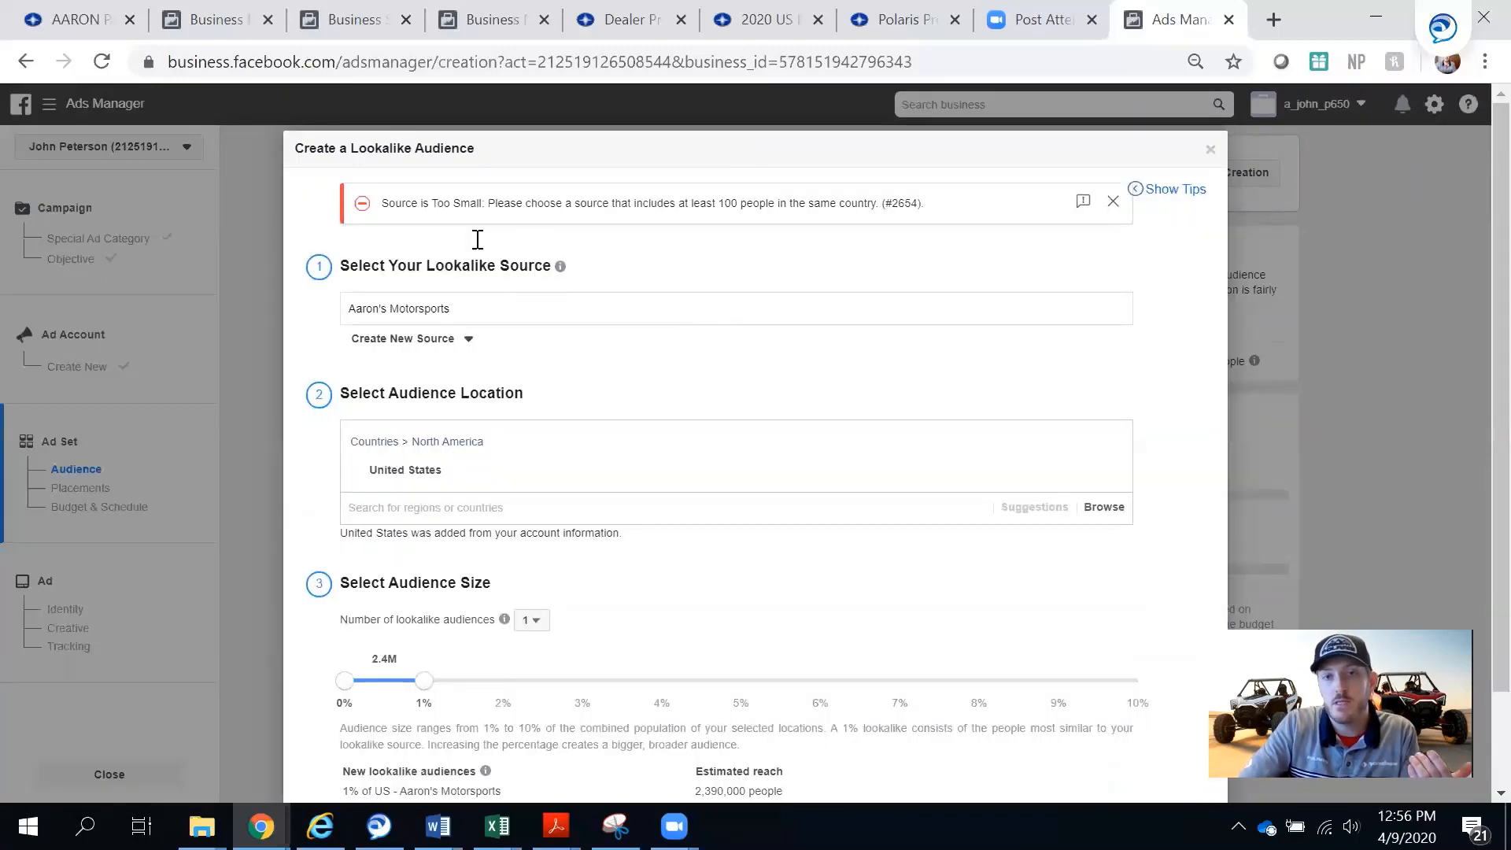
pyautogui.scroll(-2, 415, 374)
pyautogui.scroll(1, 675, 332)
pyautogui.scroll(1, 676, 340)
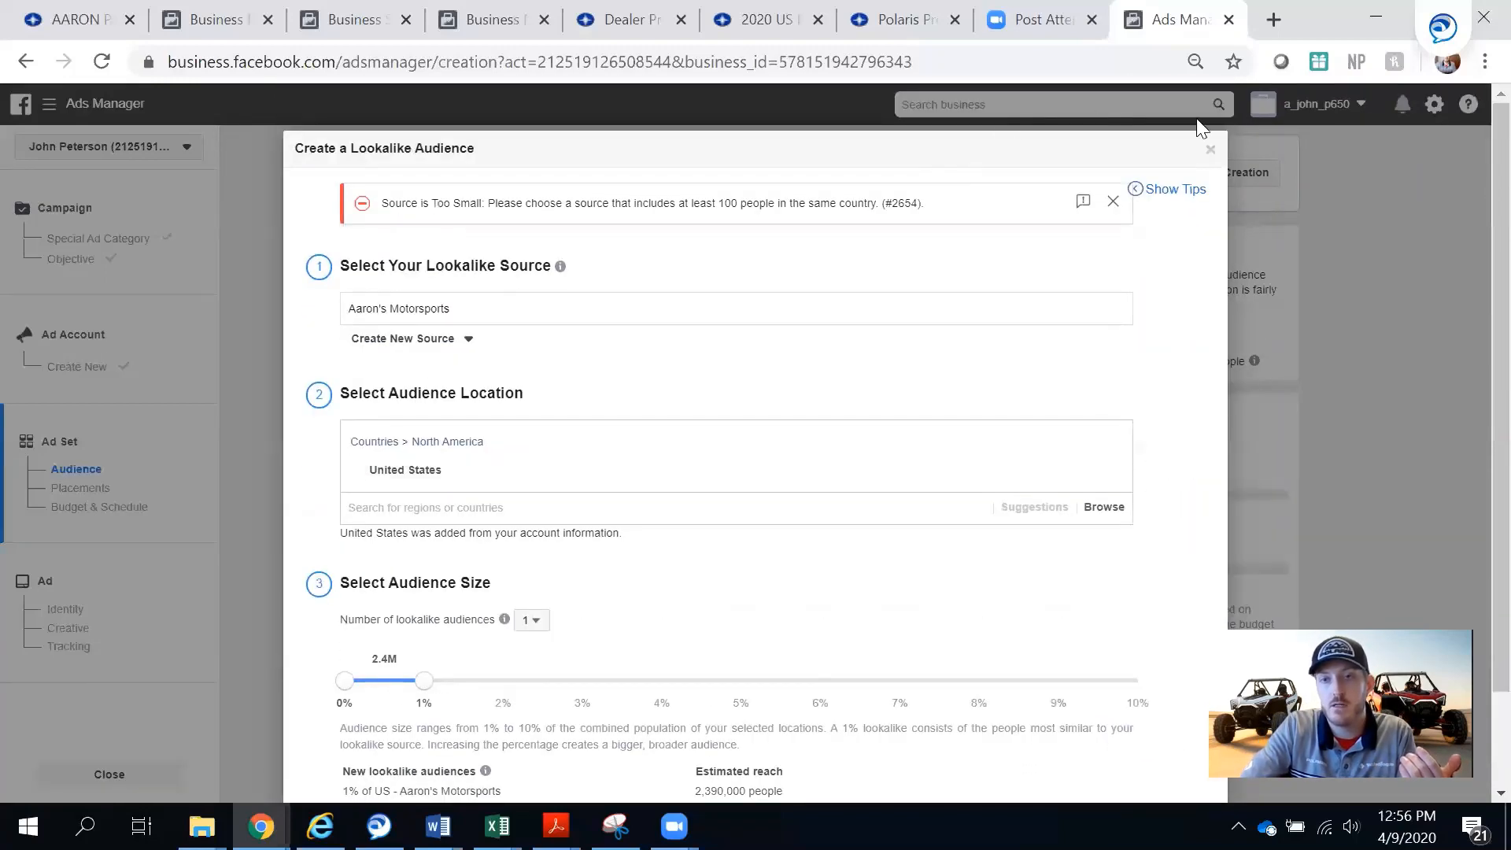
pyautogui.click(1210, 151)
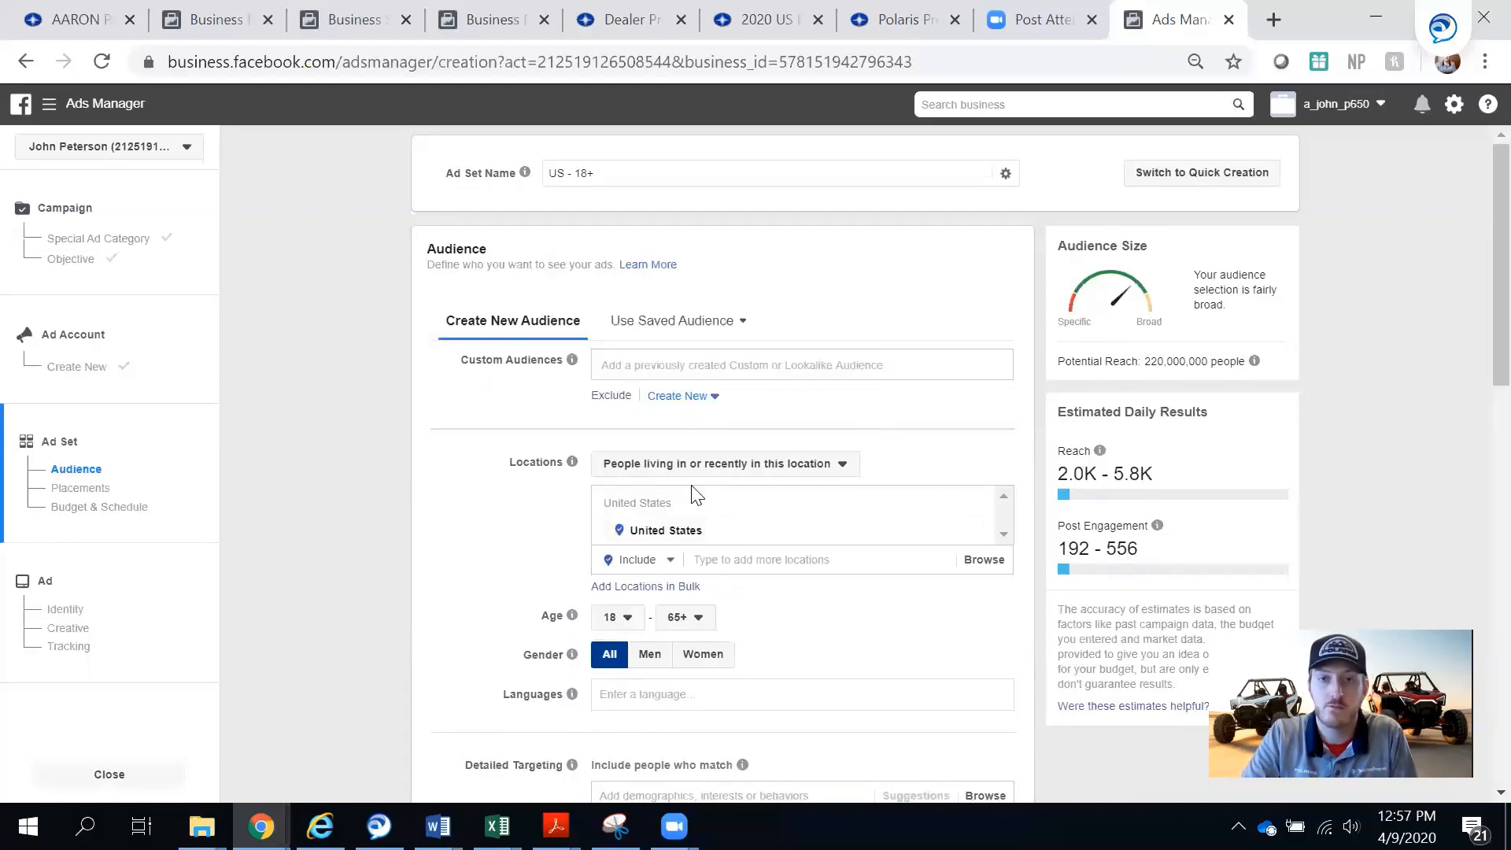
# Step: Target Richmond, Virginia instead of the whole United States, with a radius of 50 miles
pyautogui.scroll(-2, 542, 456)
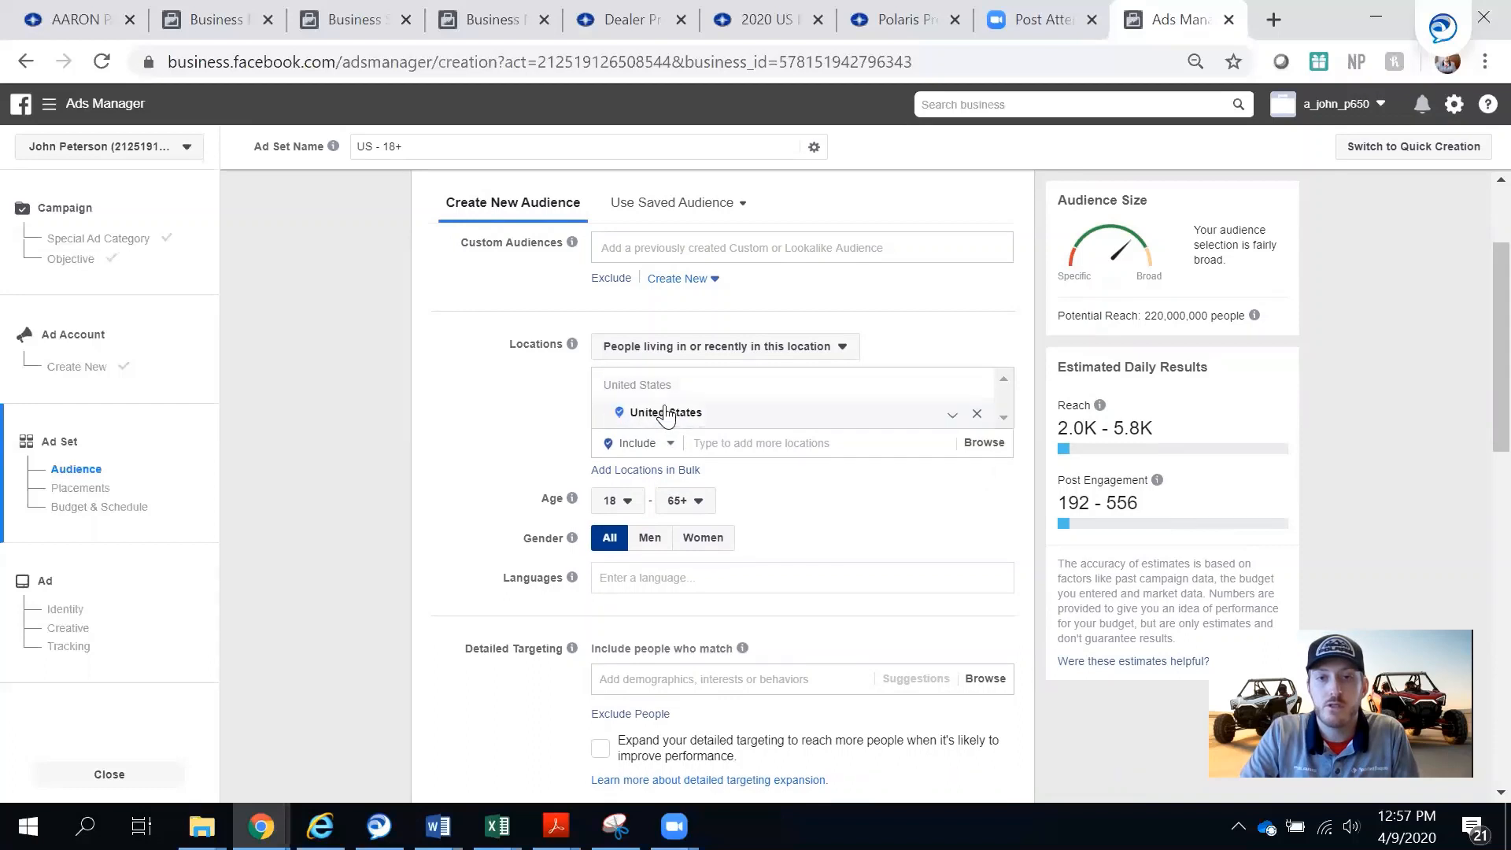
pyautogui.click(732, 444)
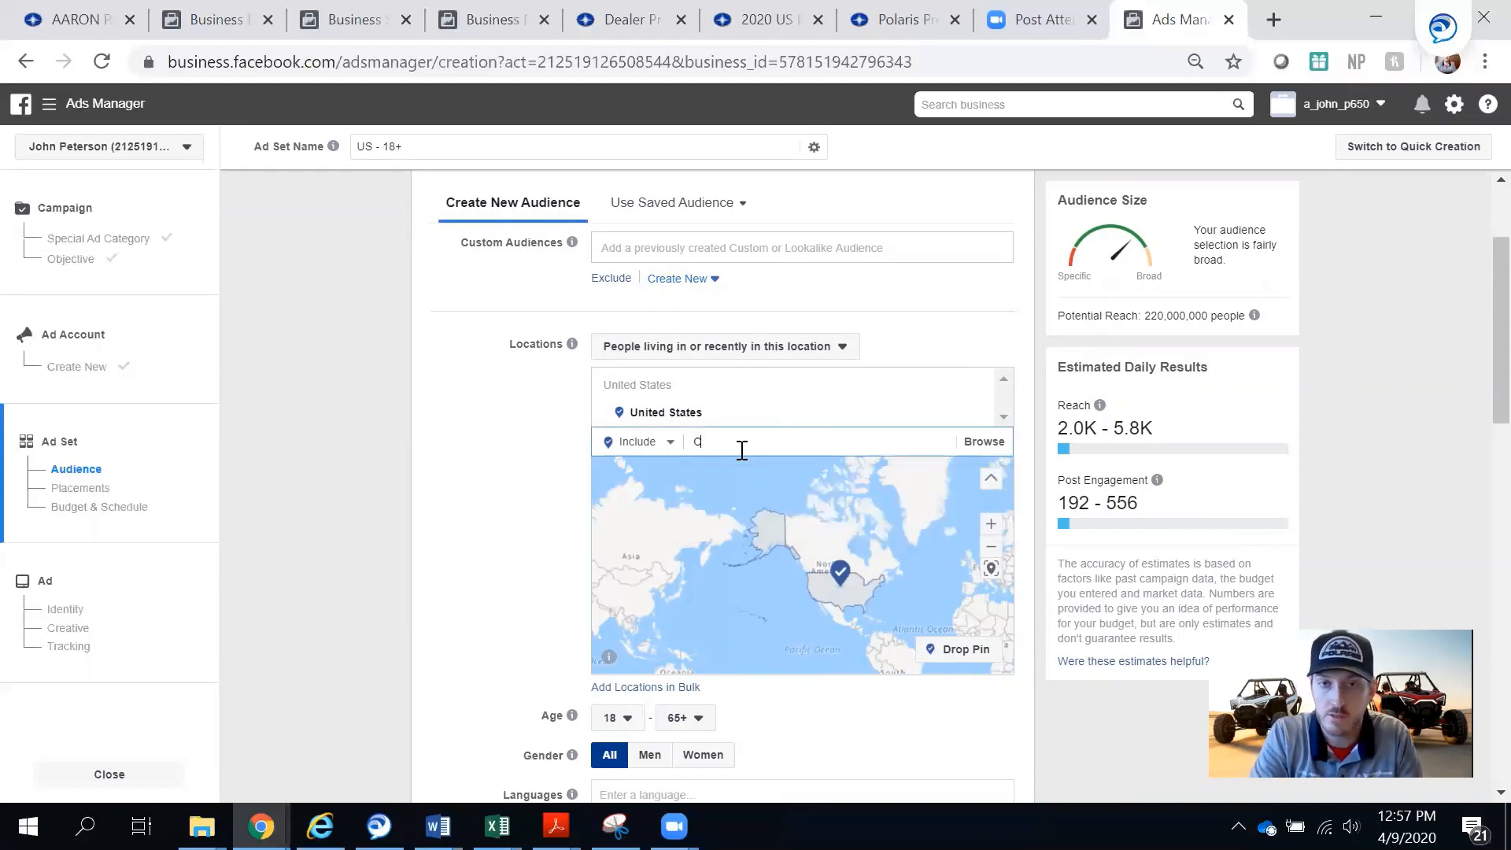
pyautogui.write('Rich')
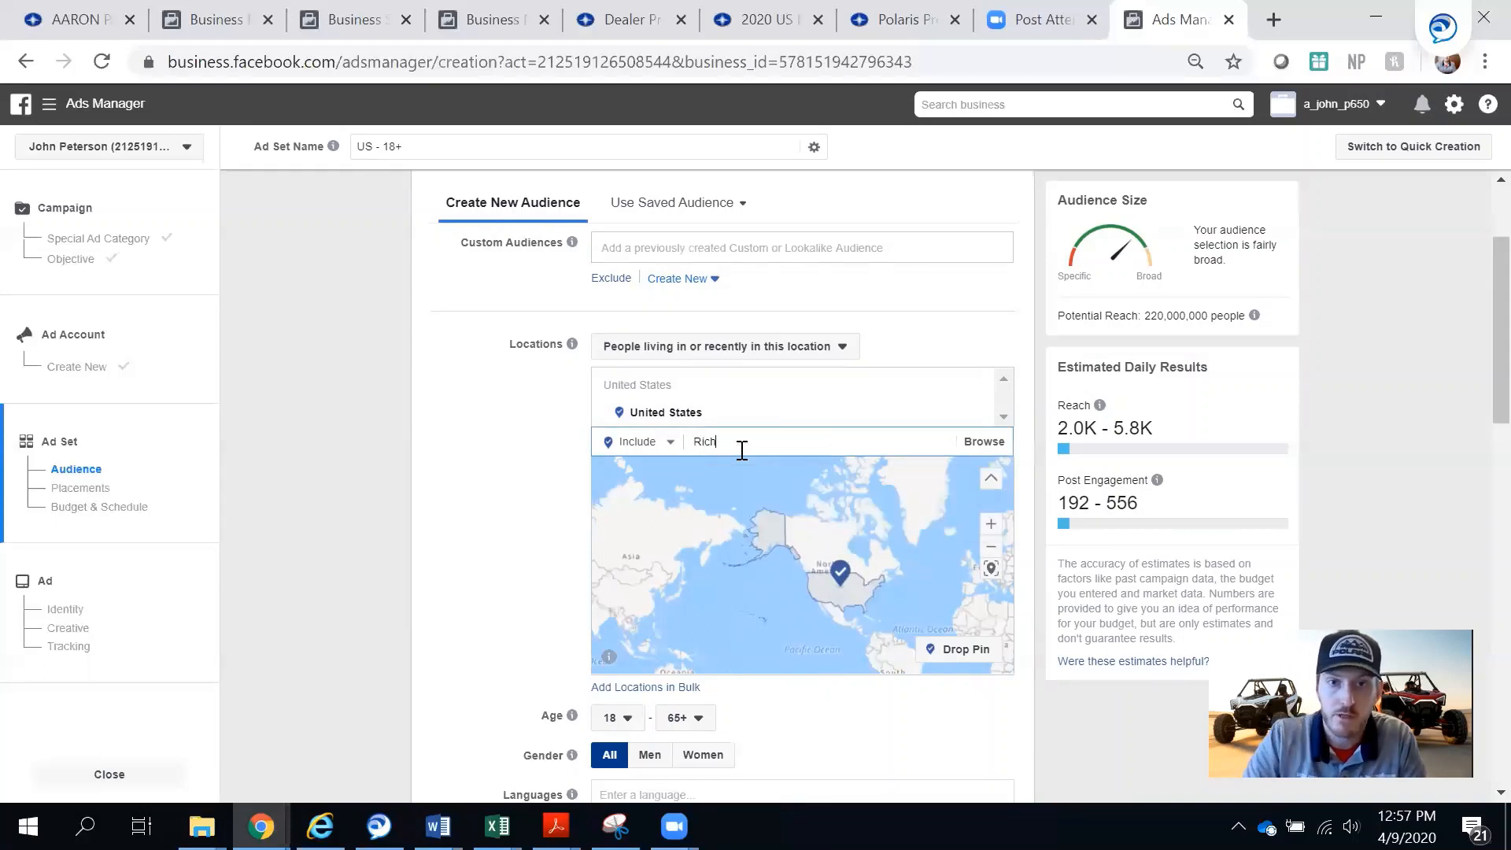
pyautogui.write('mond V')
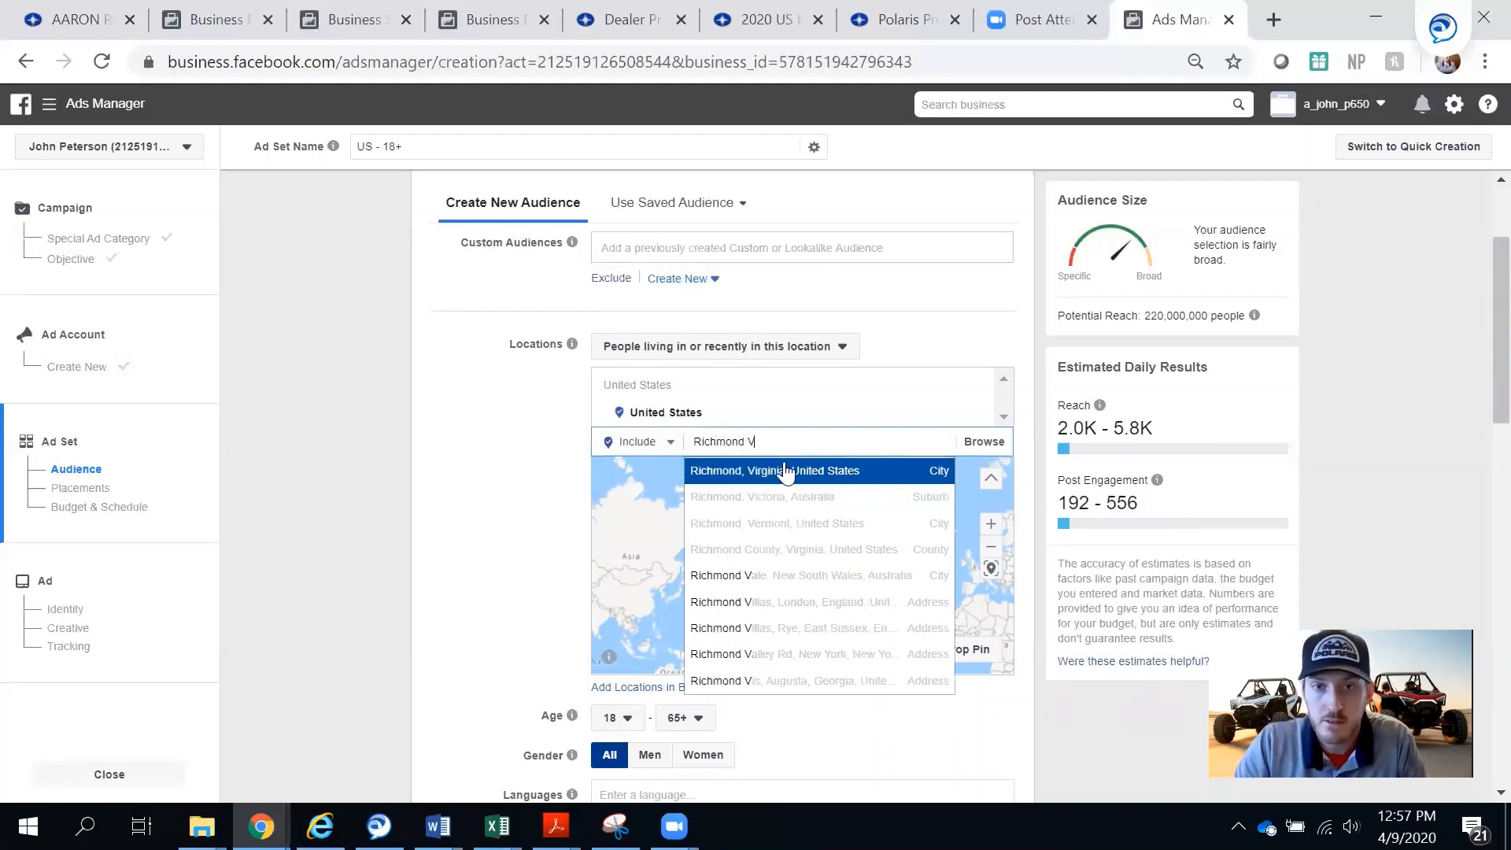
pyautogui.click(783, 471)
pyautogui.click(791, 414)
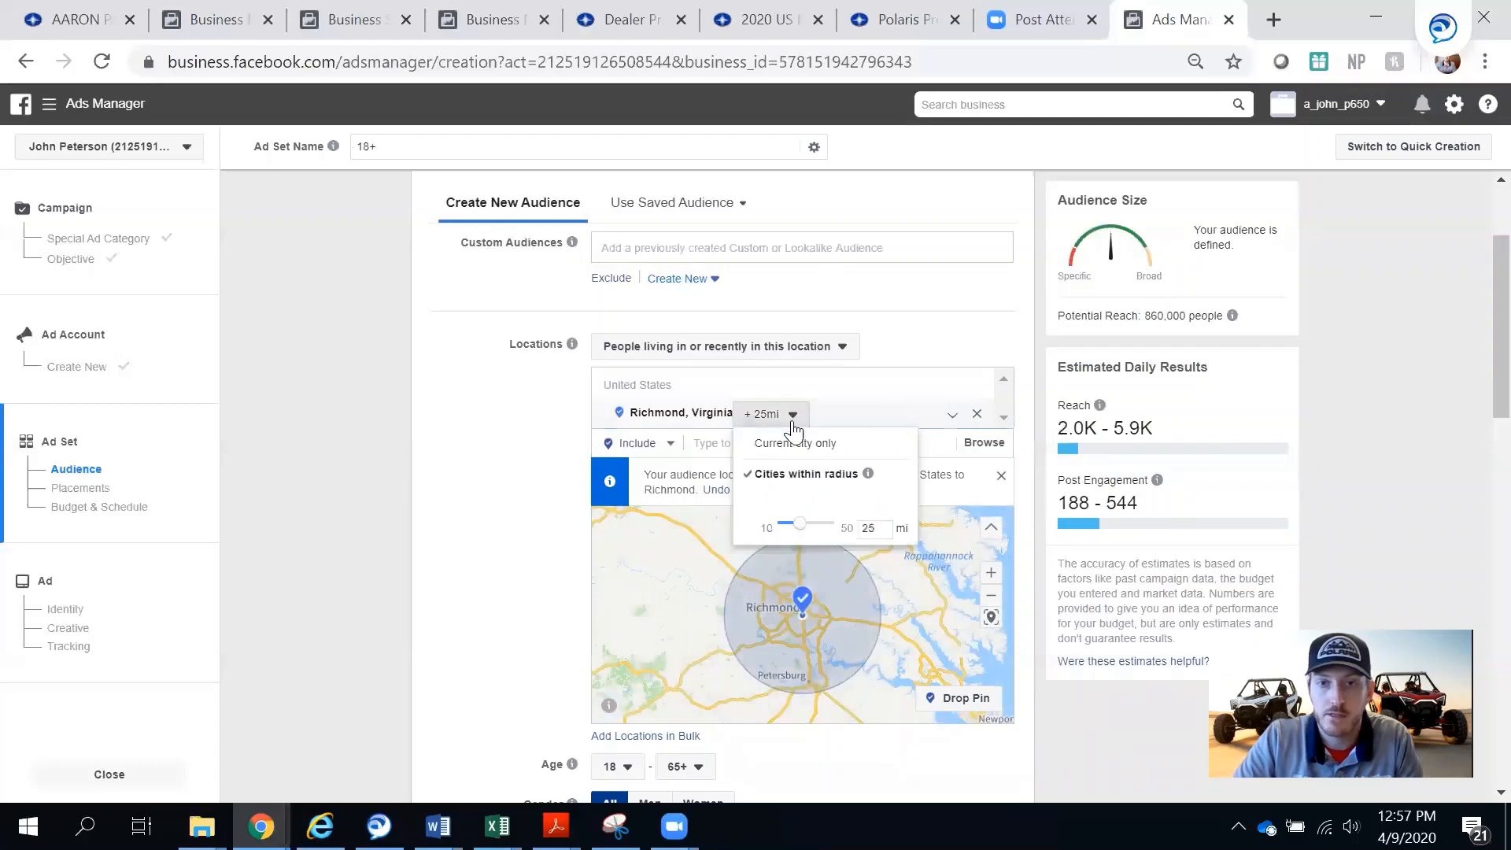
pyautogui.moveTo(799, 535); pyautogui.dragTo(894, 528)
pyautogui.click(892, 565)
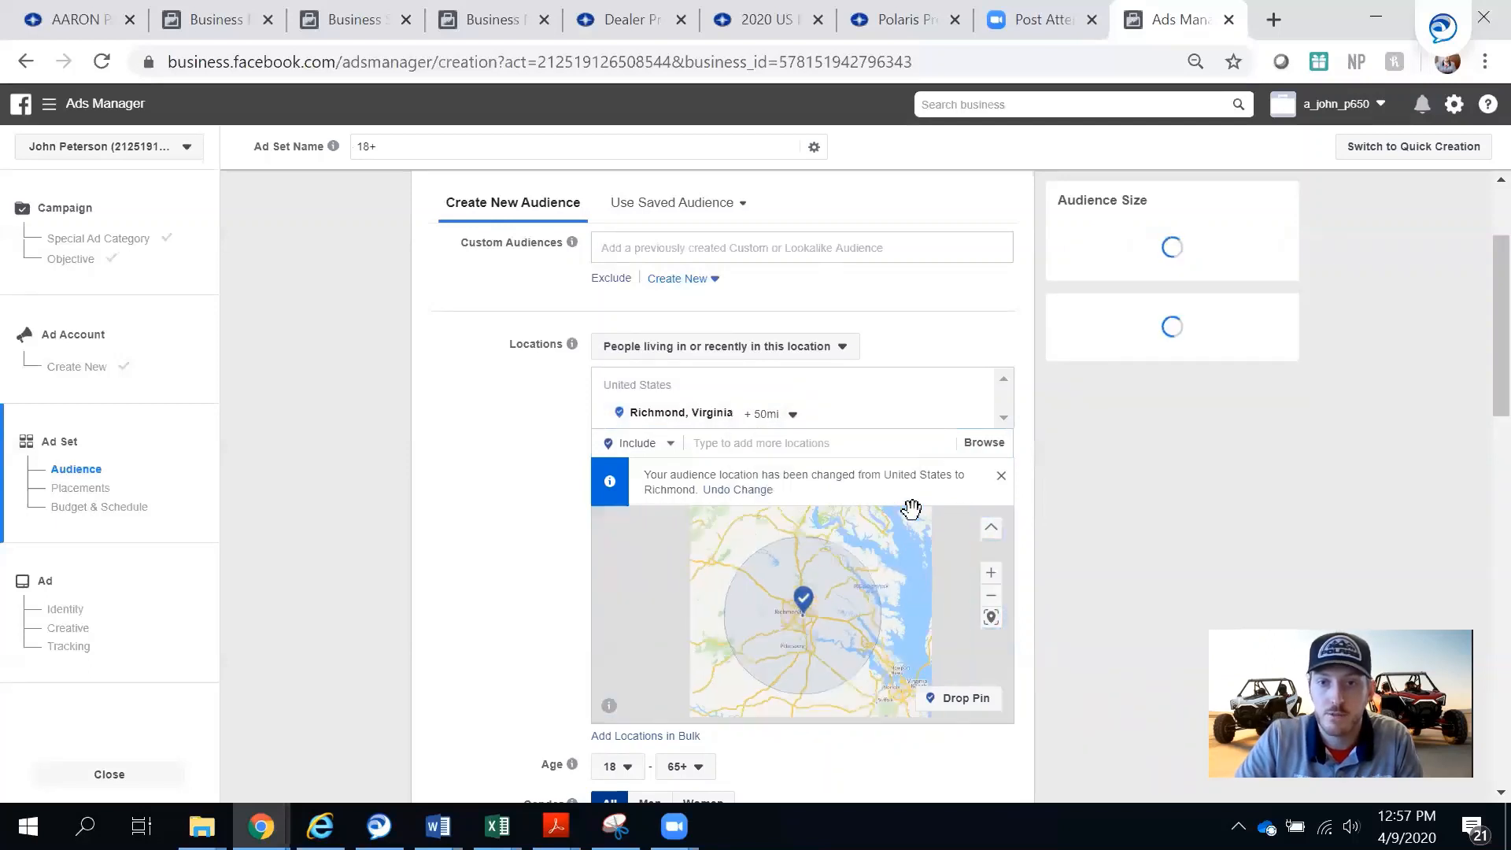
# Step: Add the DC-295, Washington D. C. address as a second target location with a radius of 50 miles
pyautogui.click(741, 446)
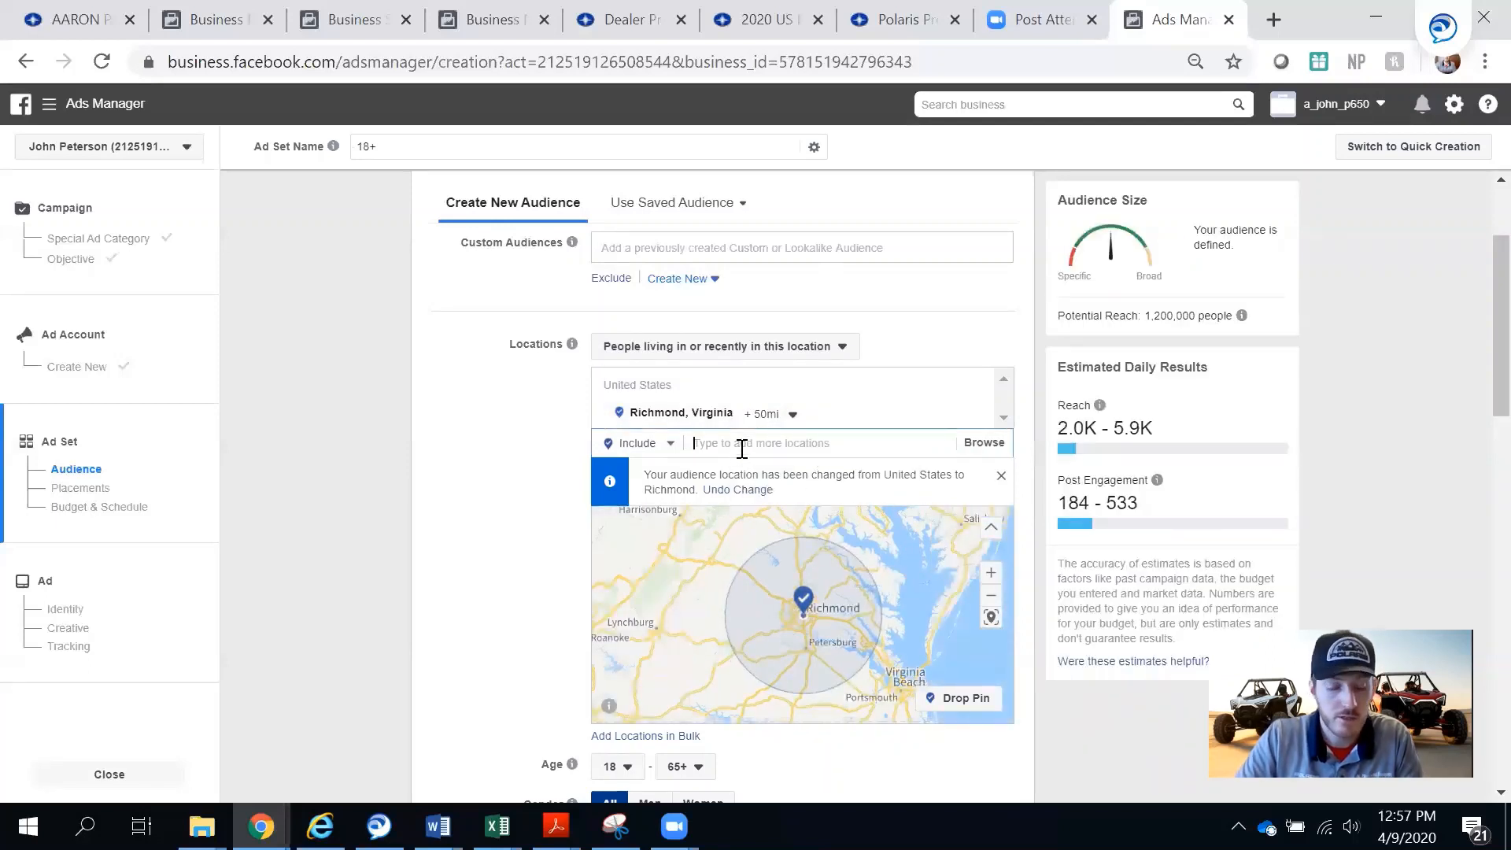
pyautogui.write('Was')
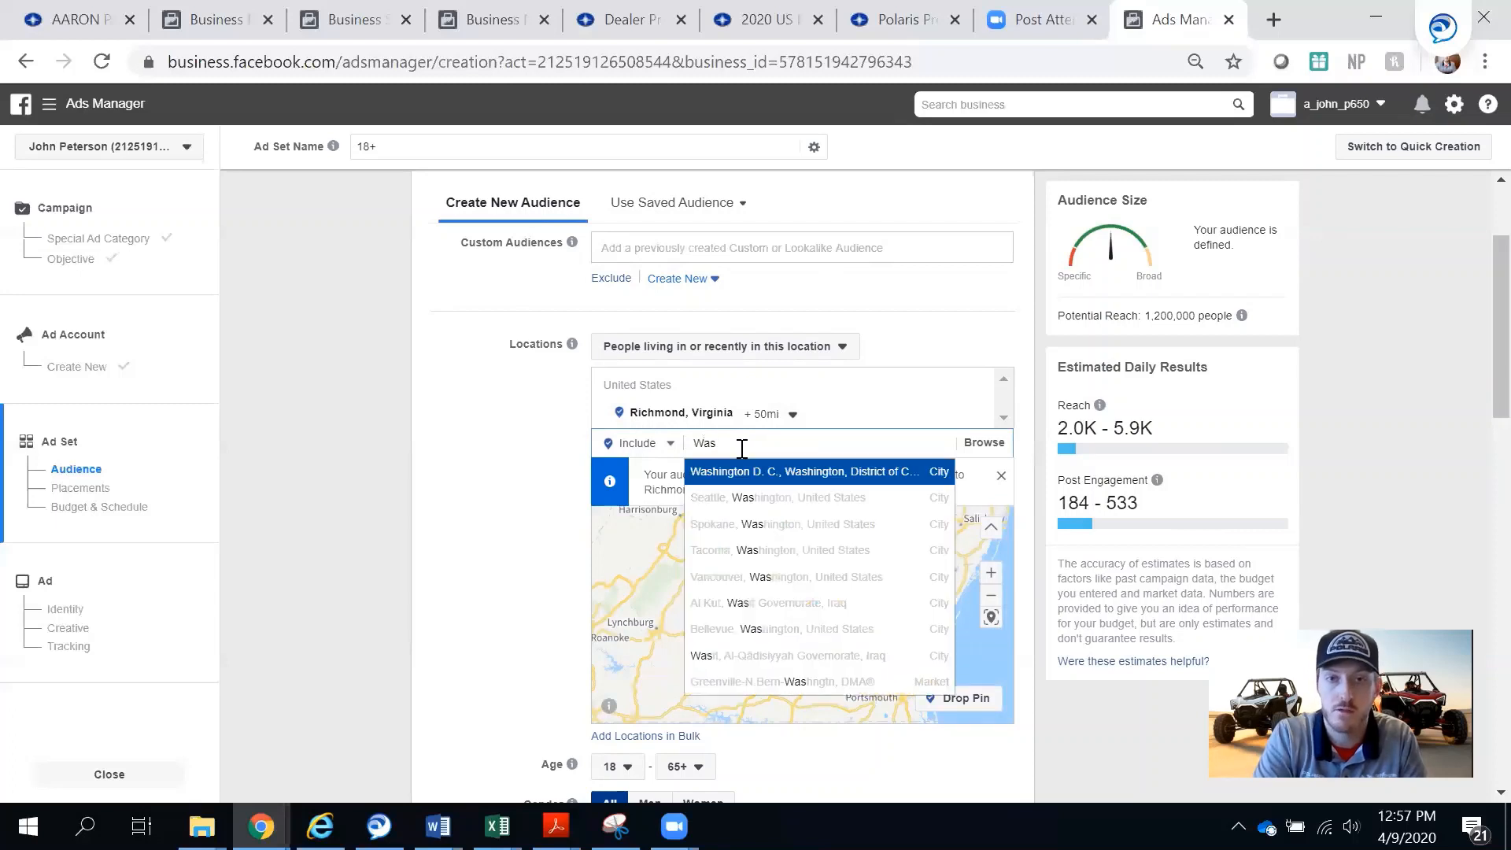
pyautogui.write('hinton')
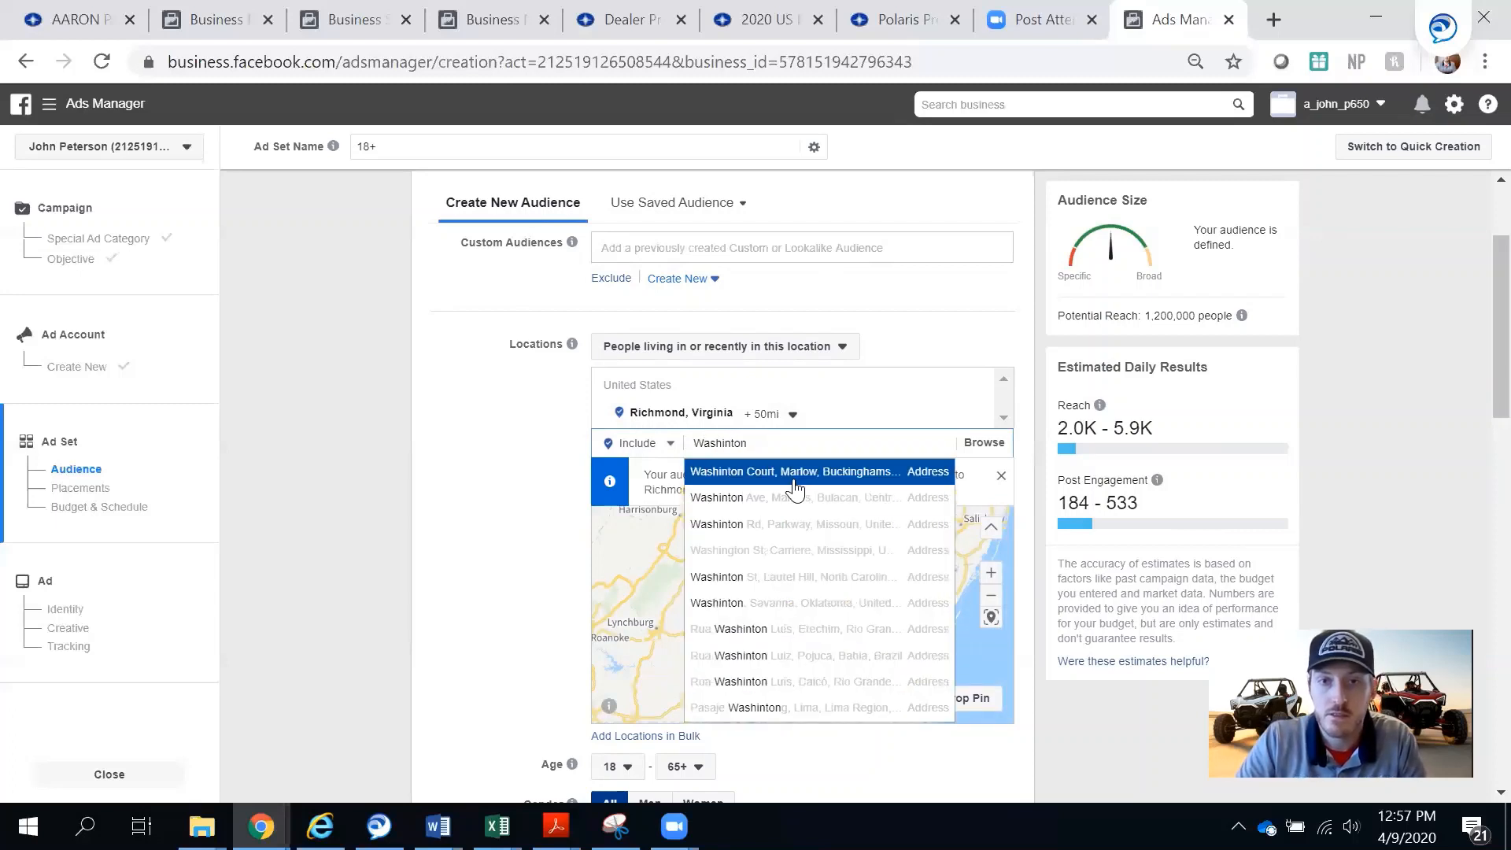
pyautogui.write(' Dc')
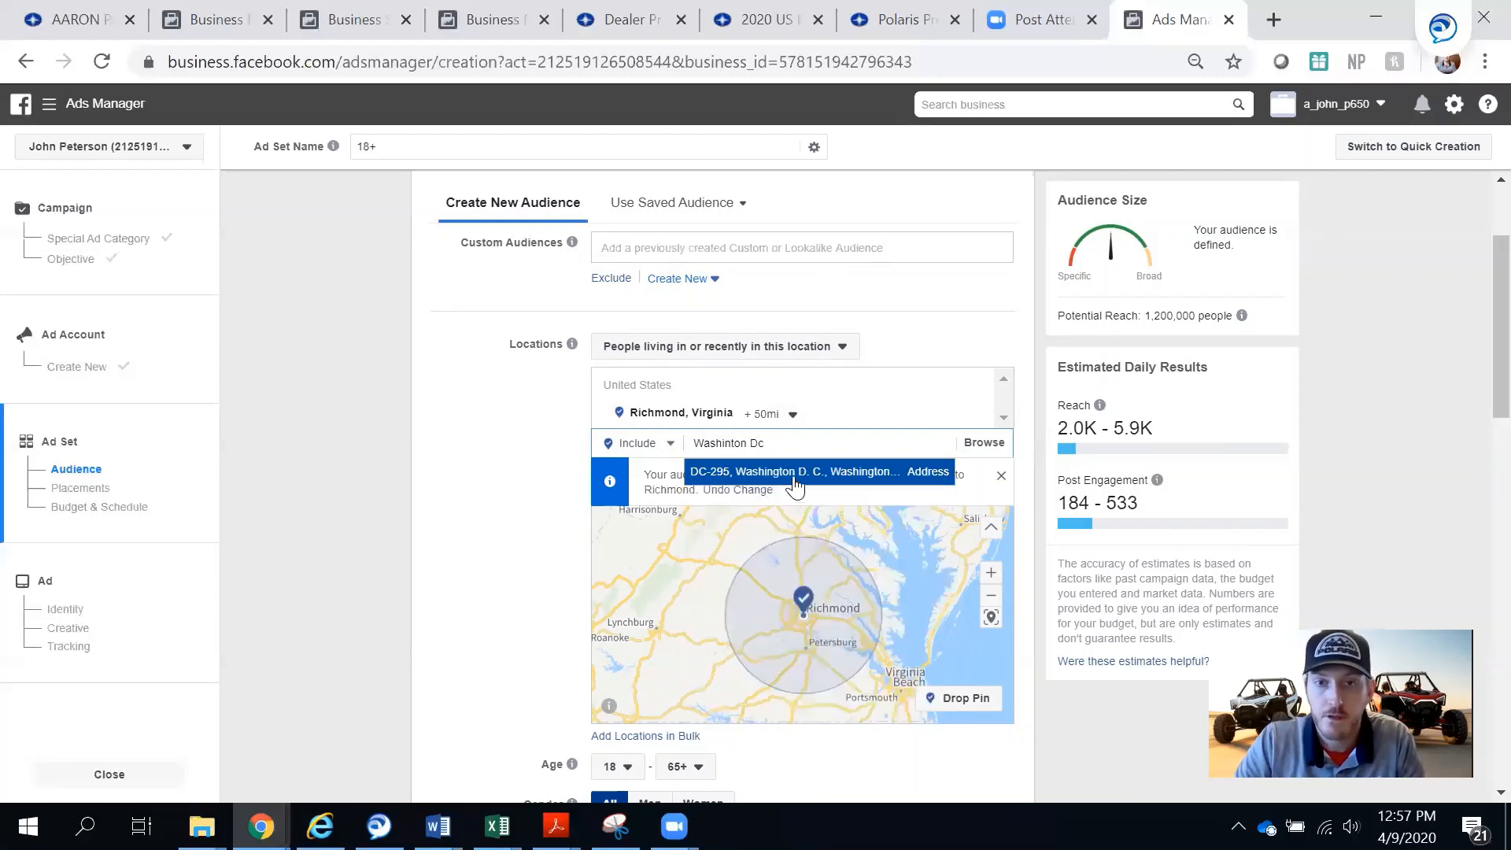
pyautogui.click(789, 472)
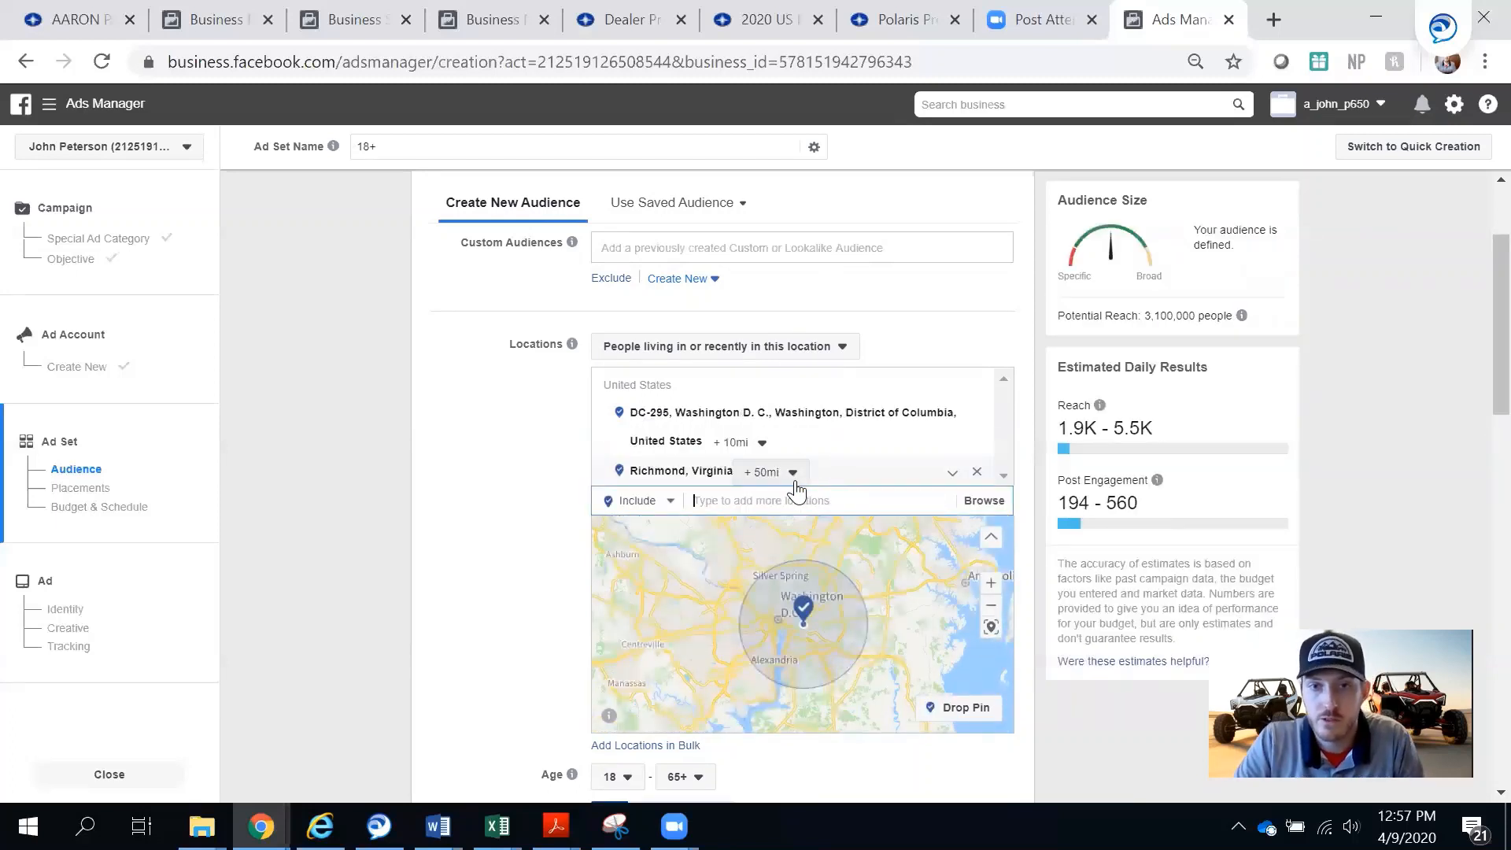
pyautogui.click(818, 442)
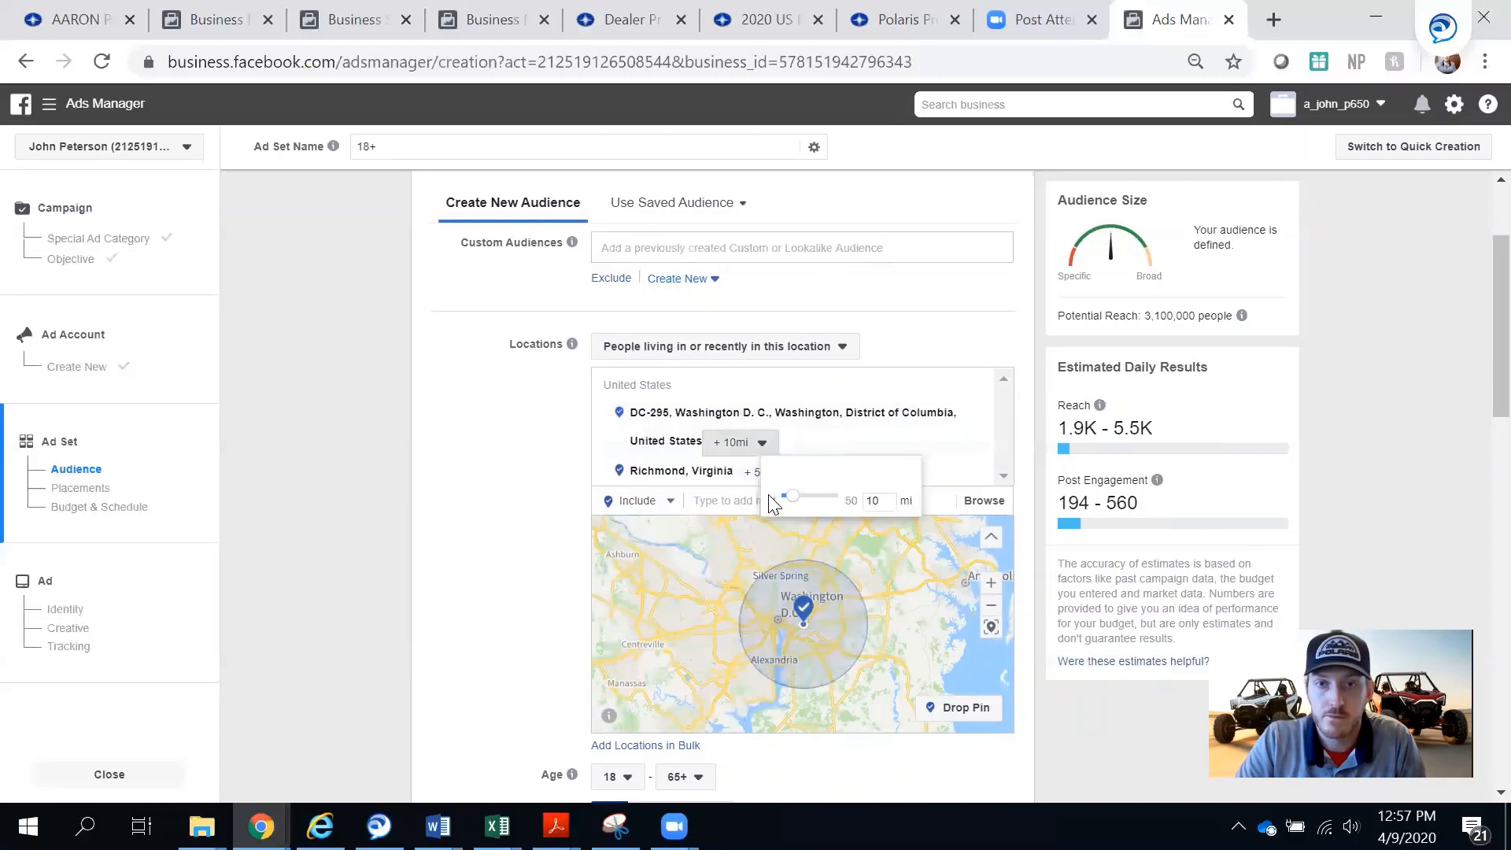
pyautogui.moveTo(791, 499); pyautogui.dragTo(925, 532)
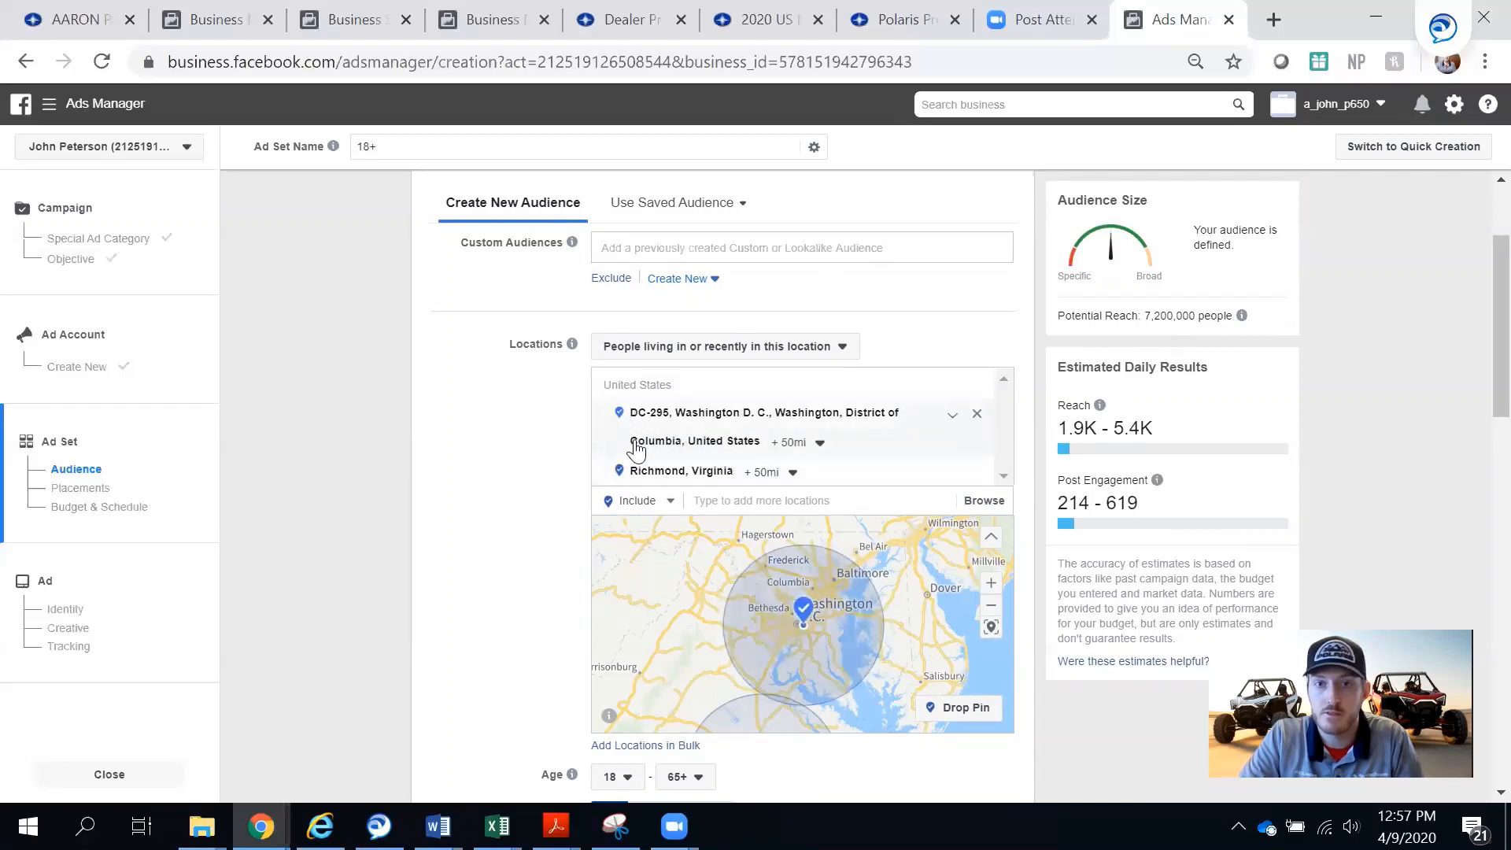
pyautogui.scroll(-2, 698, 428)
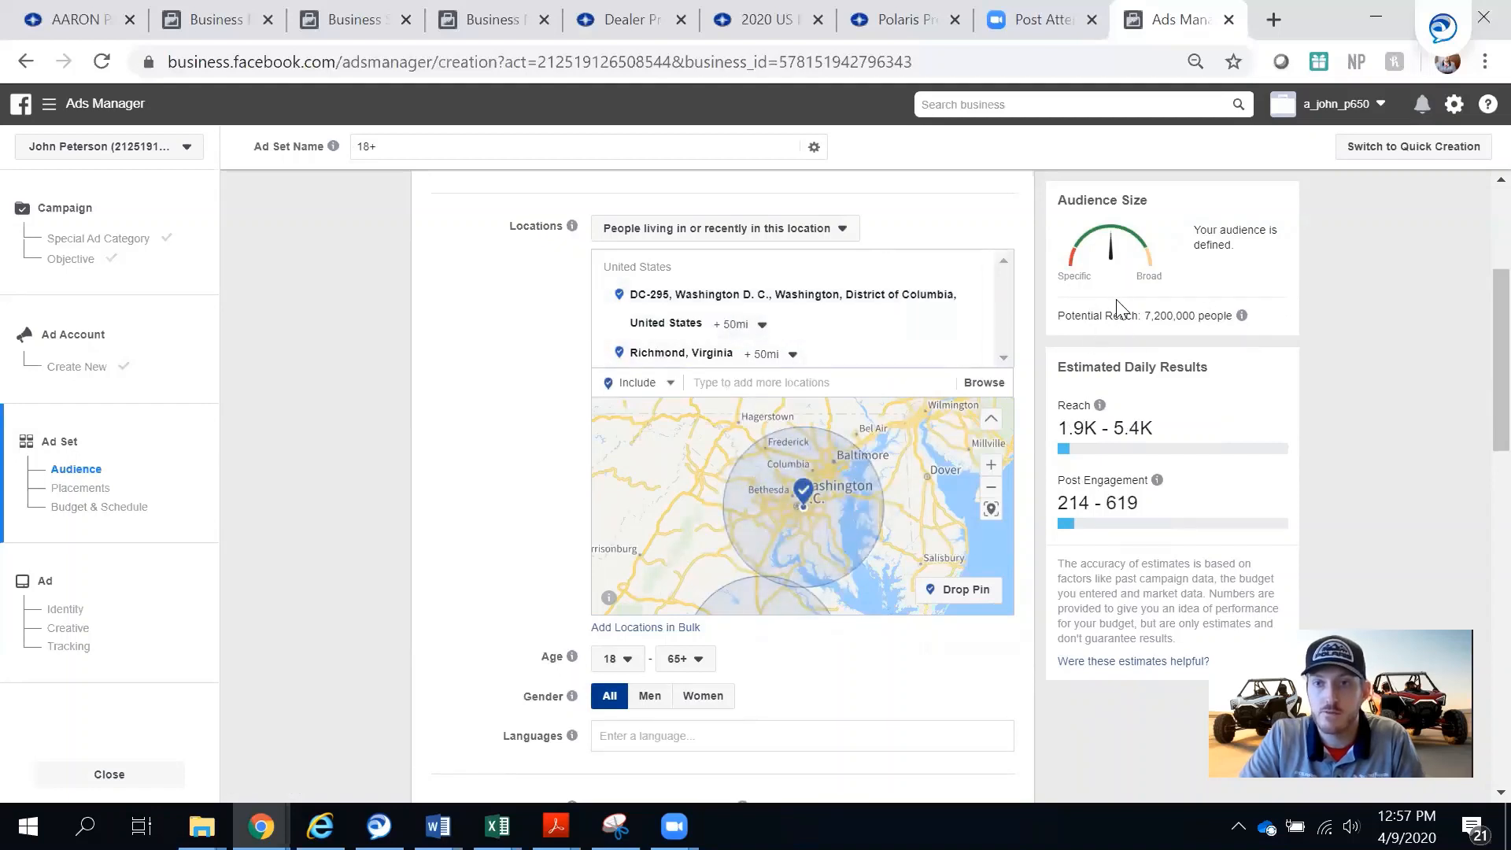
pyautogui.moveTo(1243, 315)
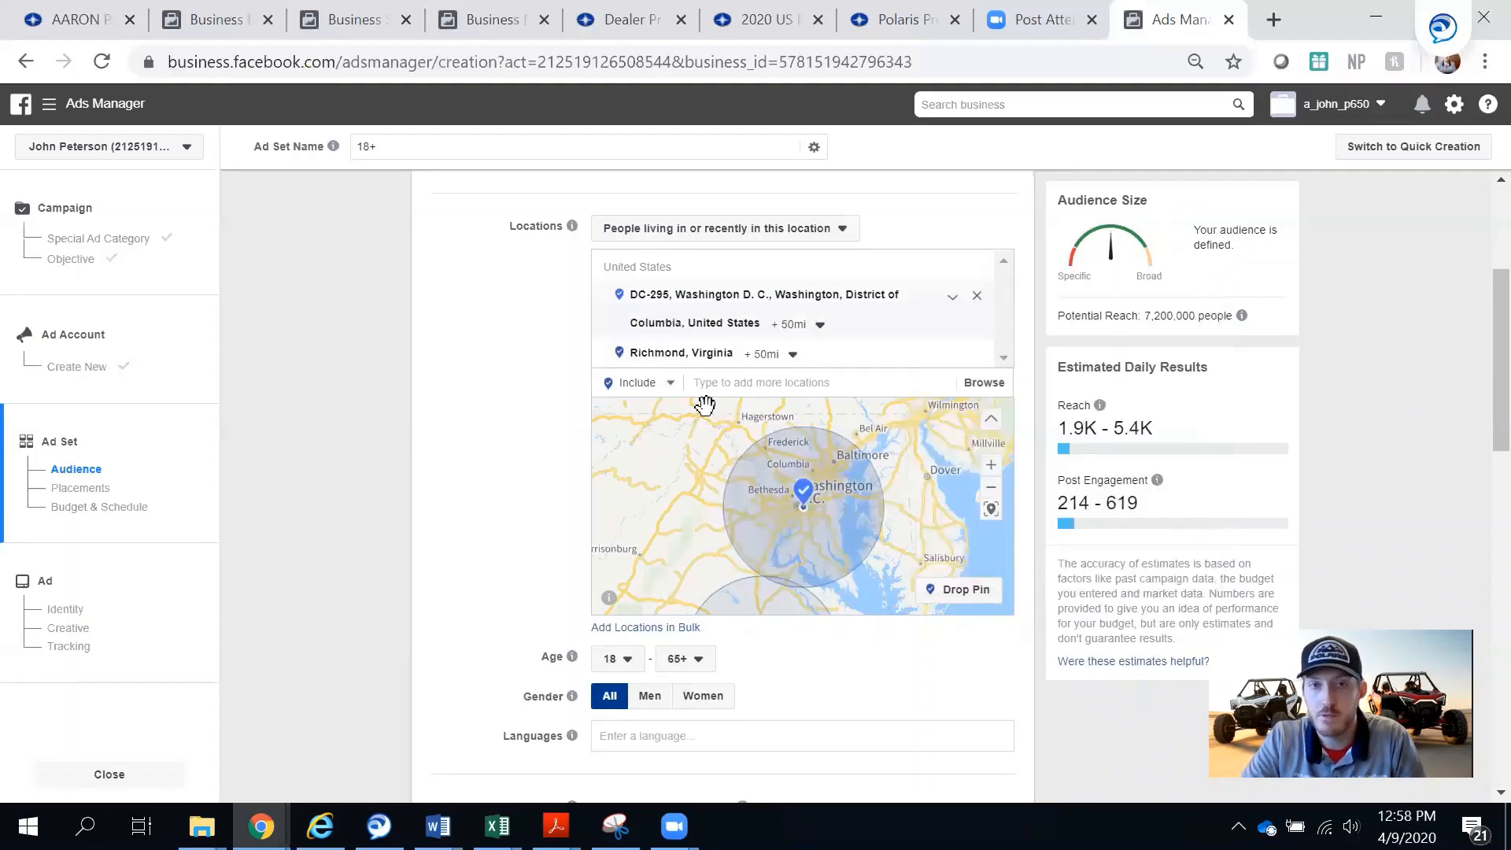
# Step: Review the audience's location-type choices, mapped target areas, age range, gender and detailed targeting settings
pyautogui.scroll(3, 739, 562)
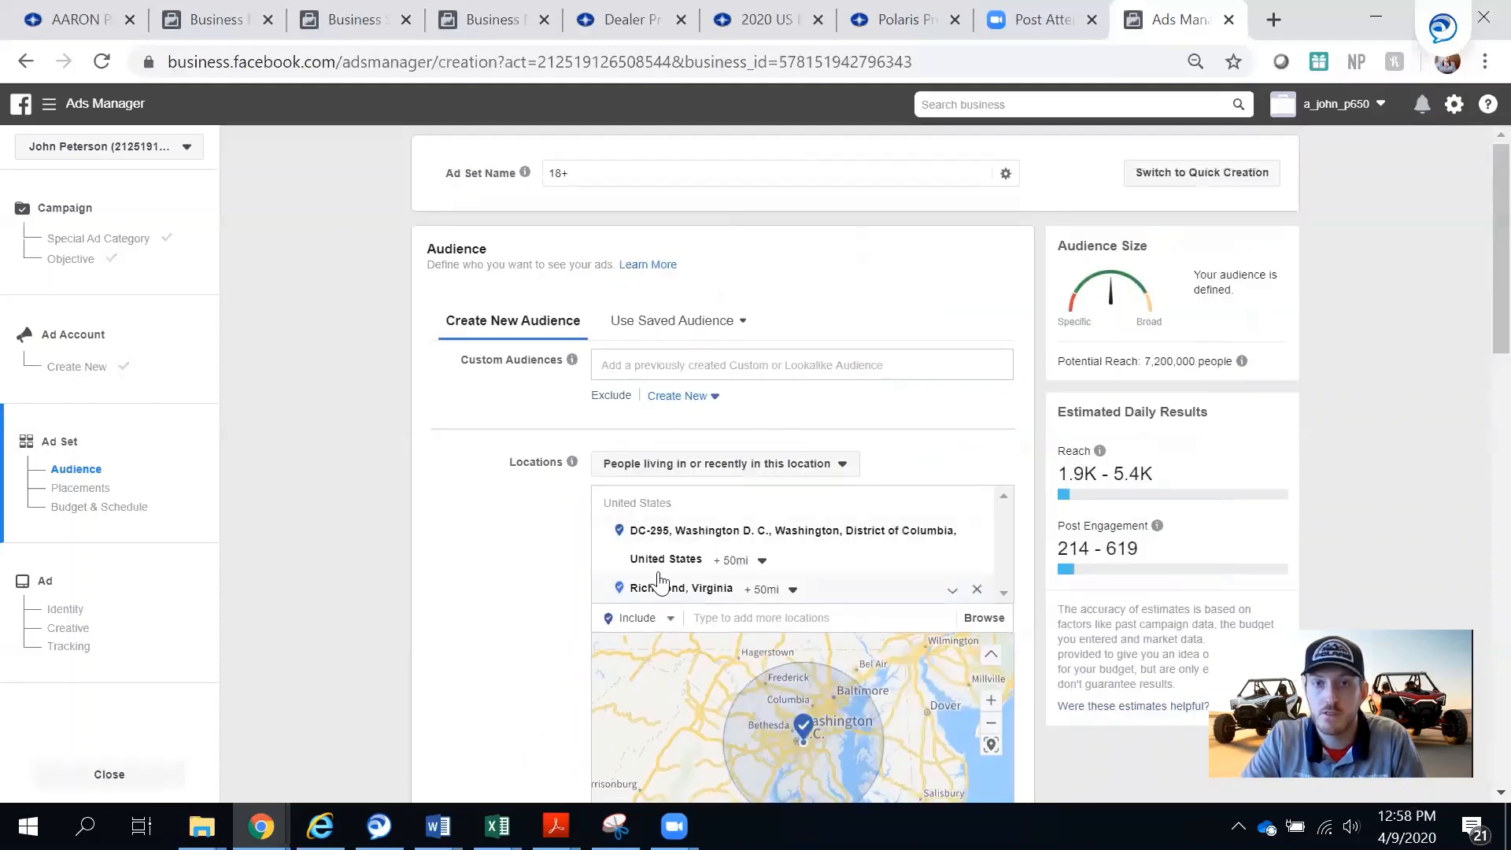
pyautogui.scroll(-2, 509, 564)
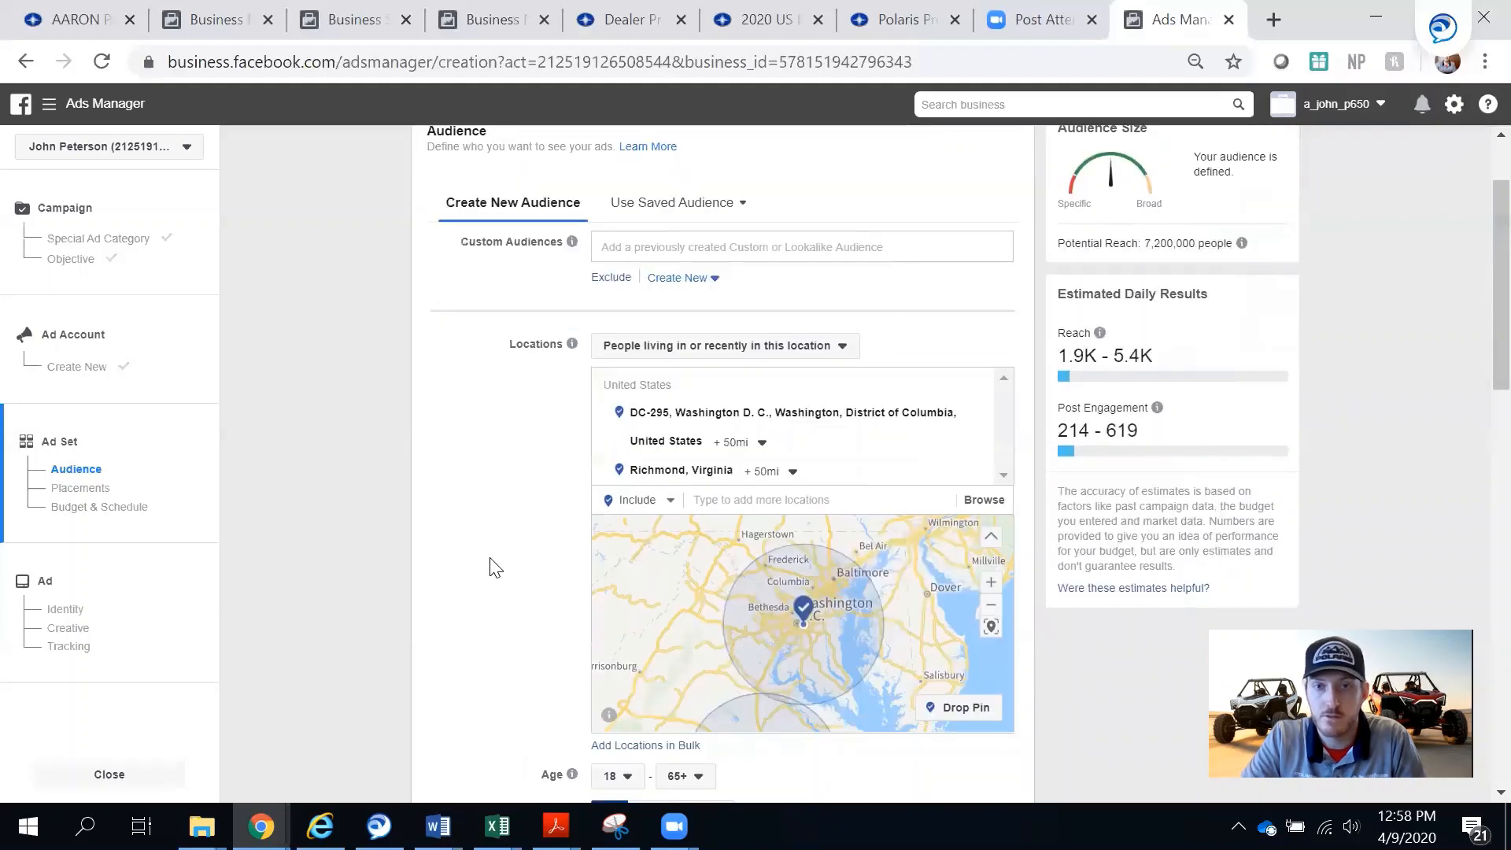
pyautogui.click(724, 357)
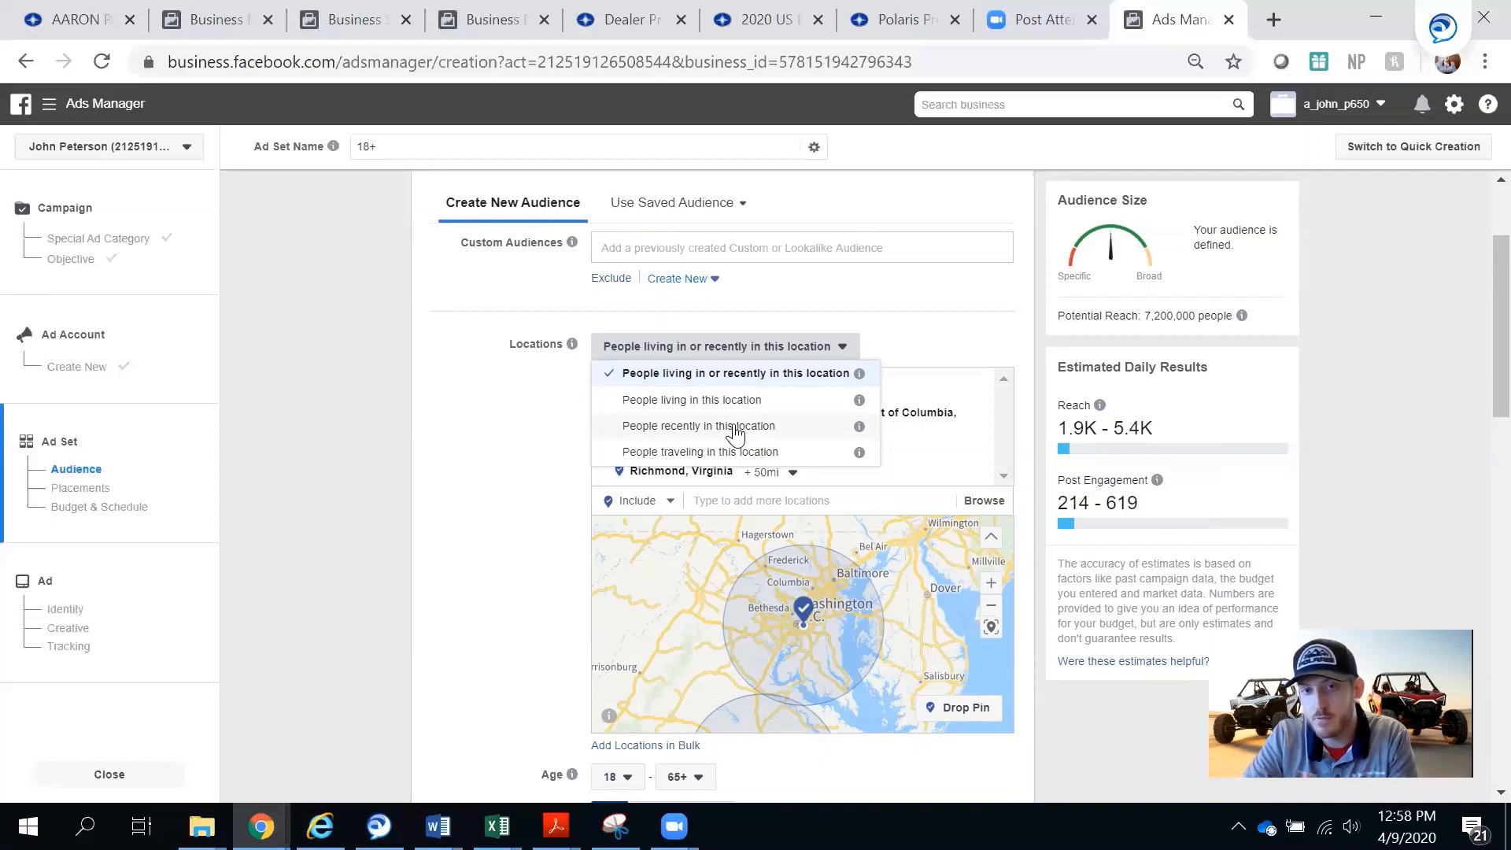
pyautogui.click(723, 346)
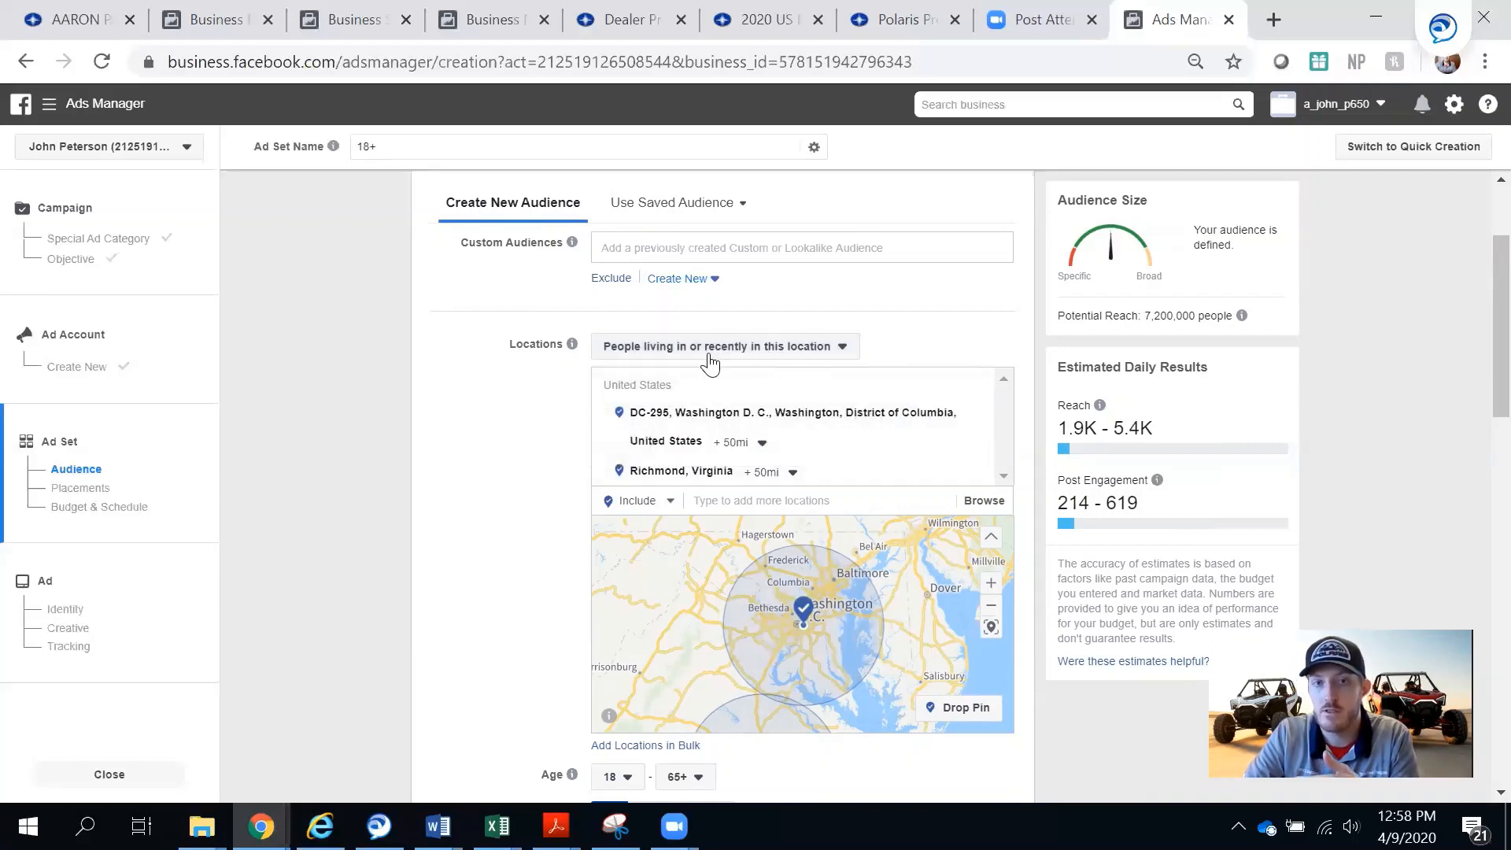
pyautogui.scroll(-5, 610, 409)
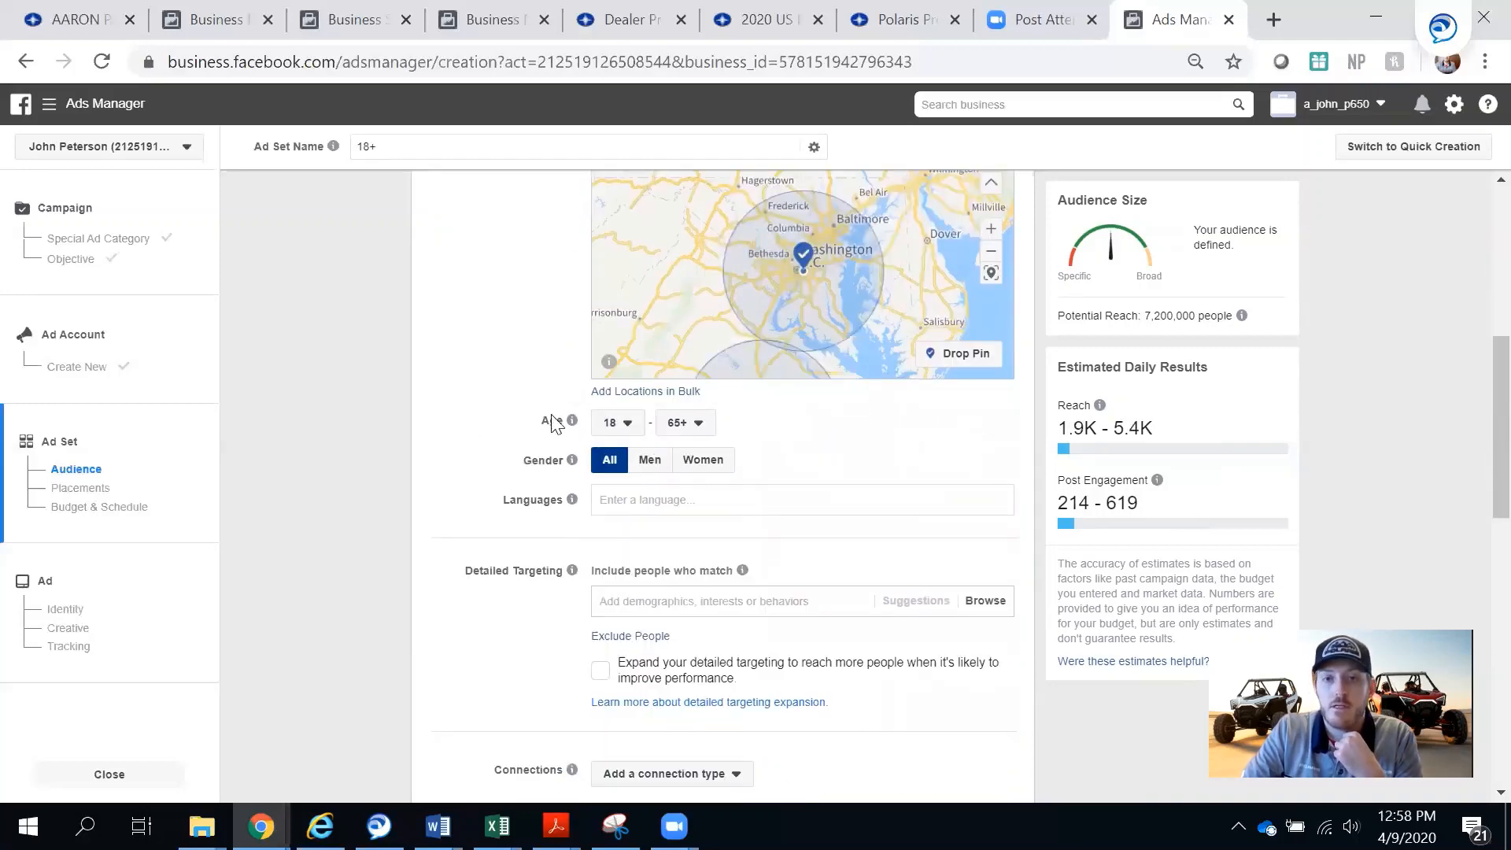
pyautogui.moveTo(551, 496)
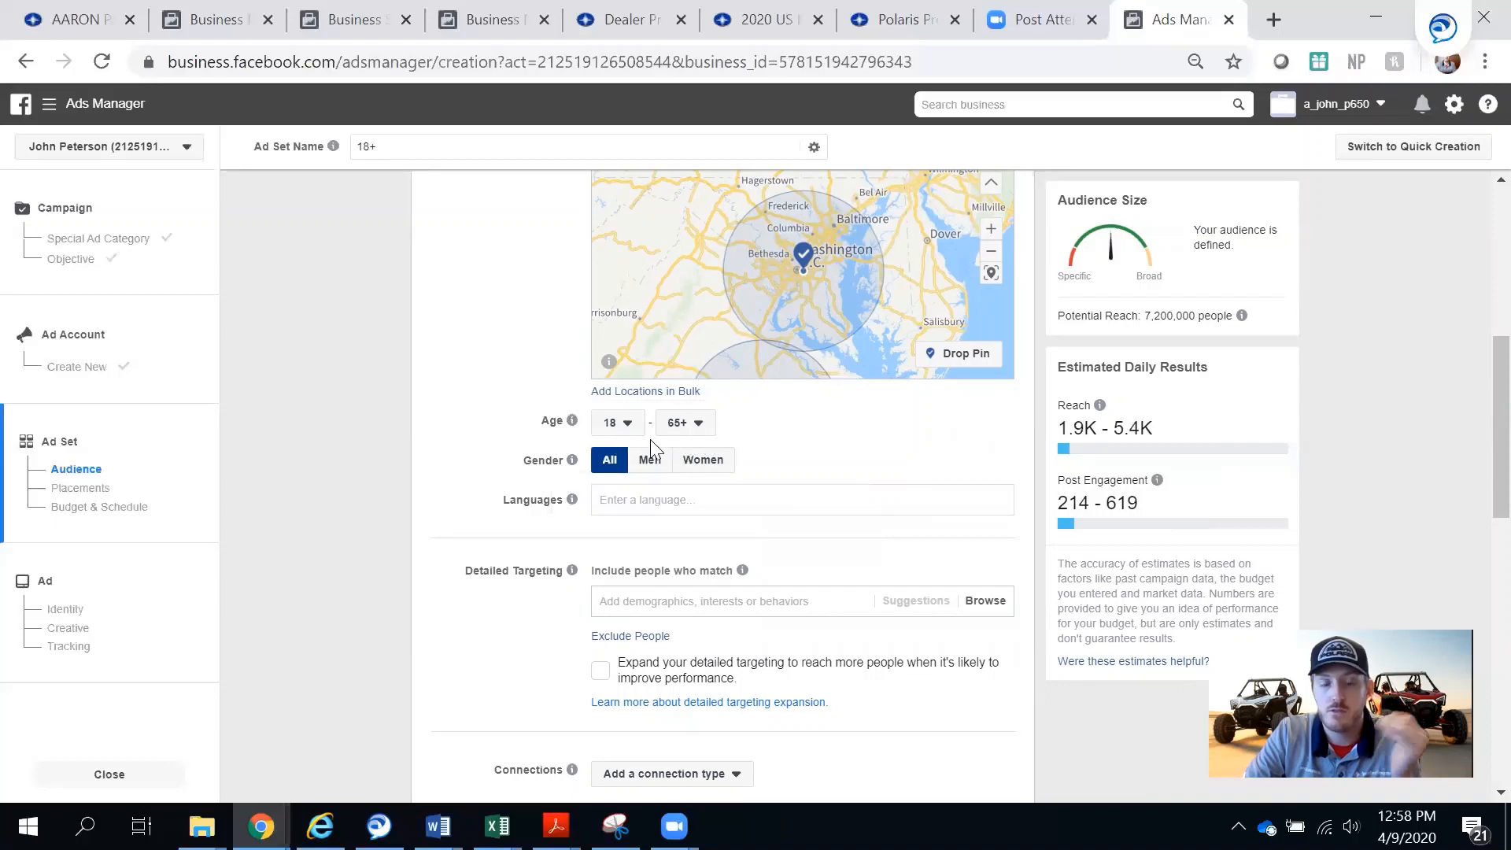
pyautogui.scroll(-2, 668, 539)
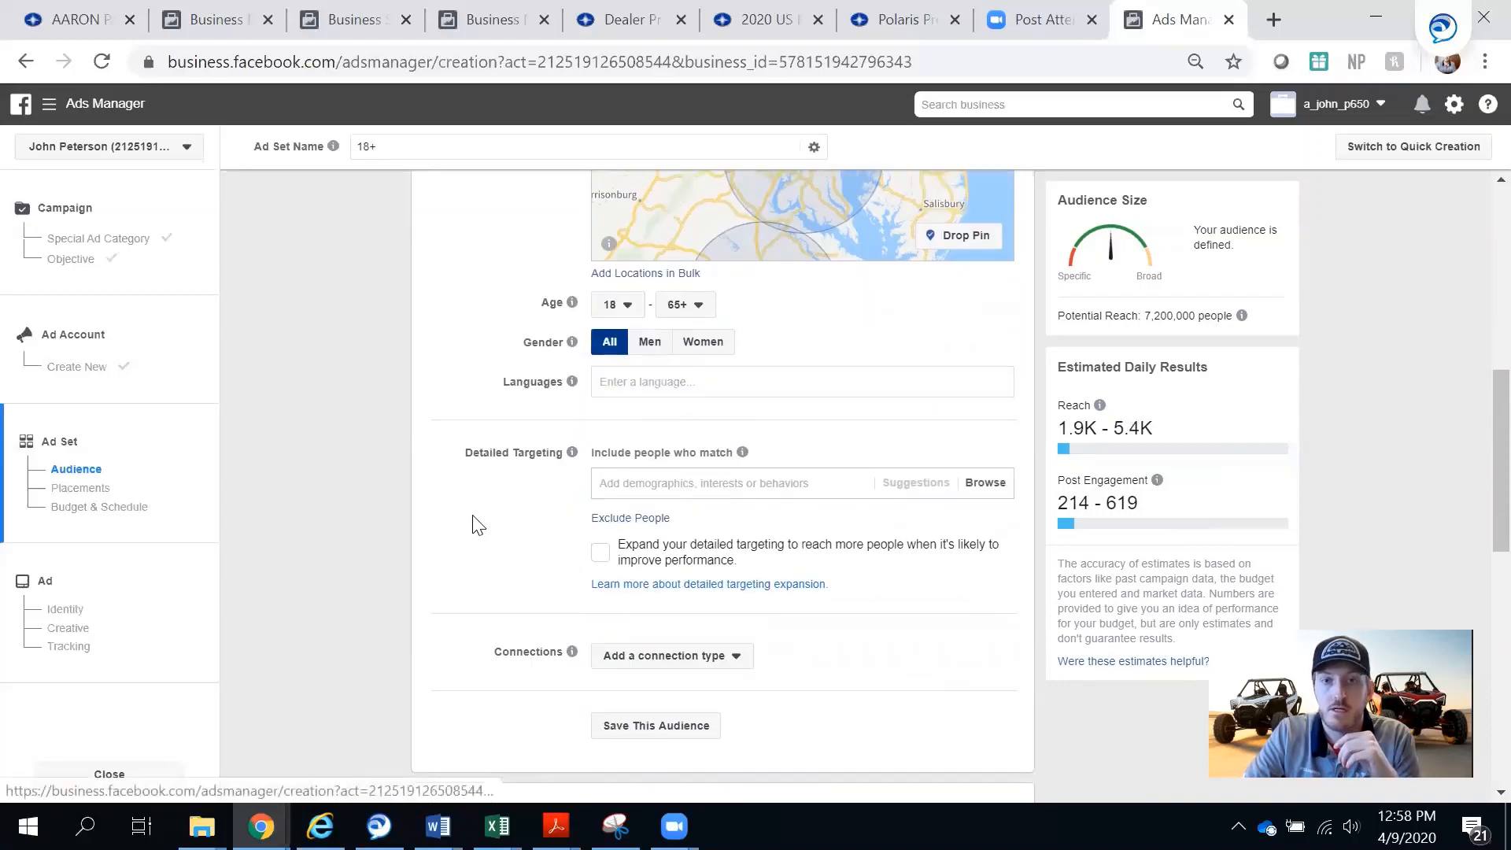
pyautogui.click(665, 484)
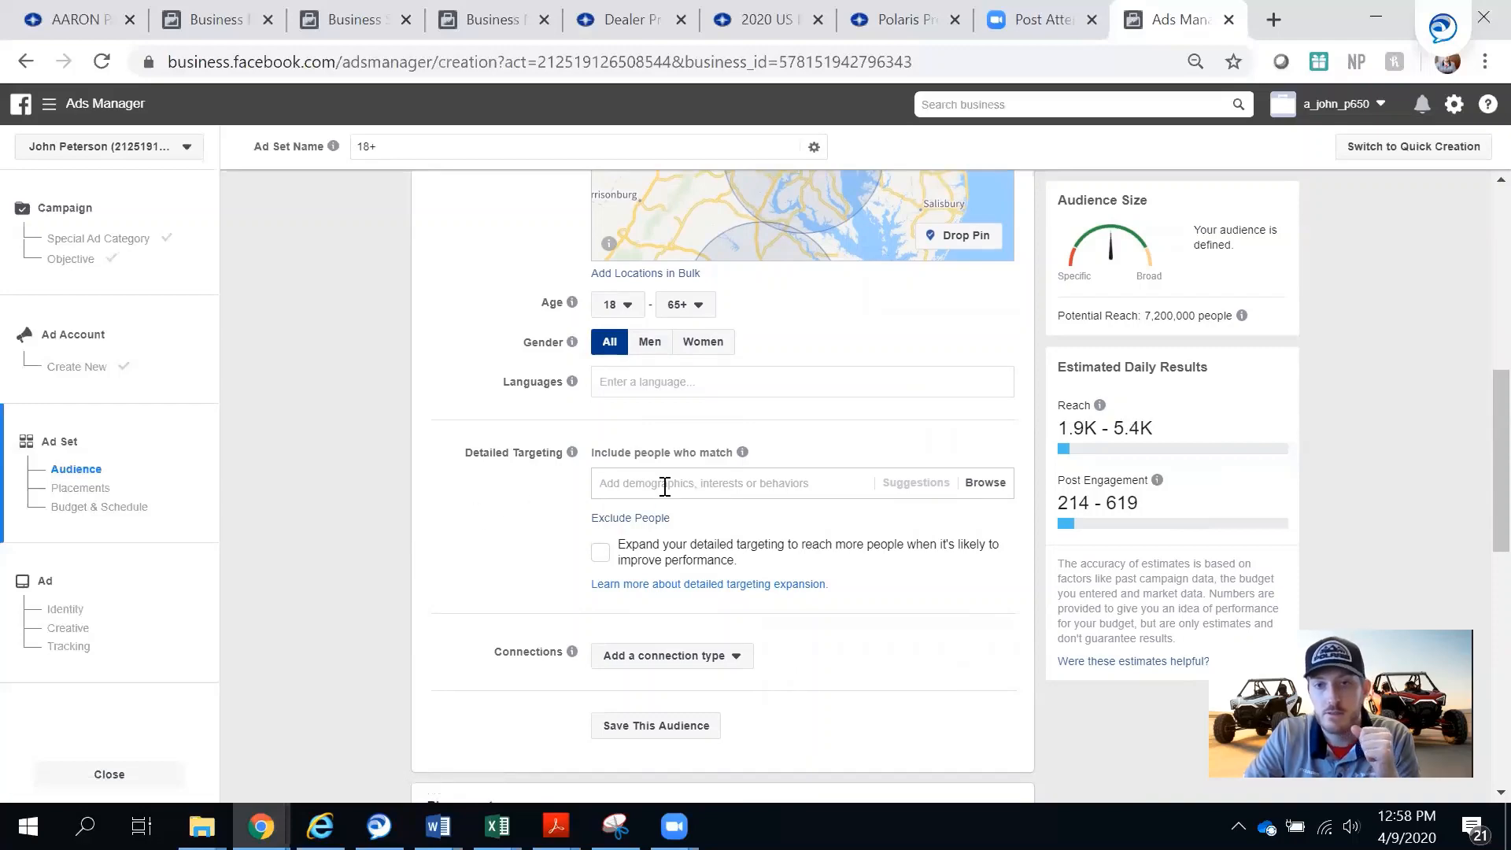
pyautogui.scroll(3, 665, 485)
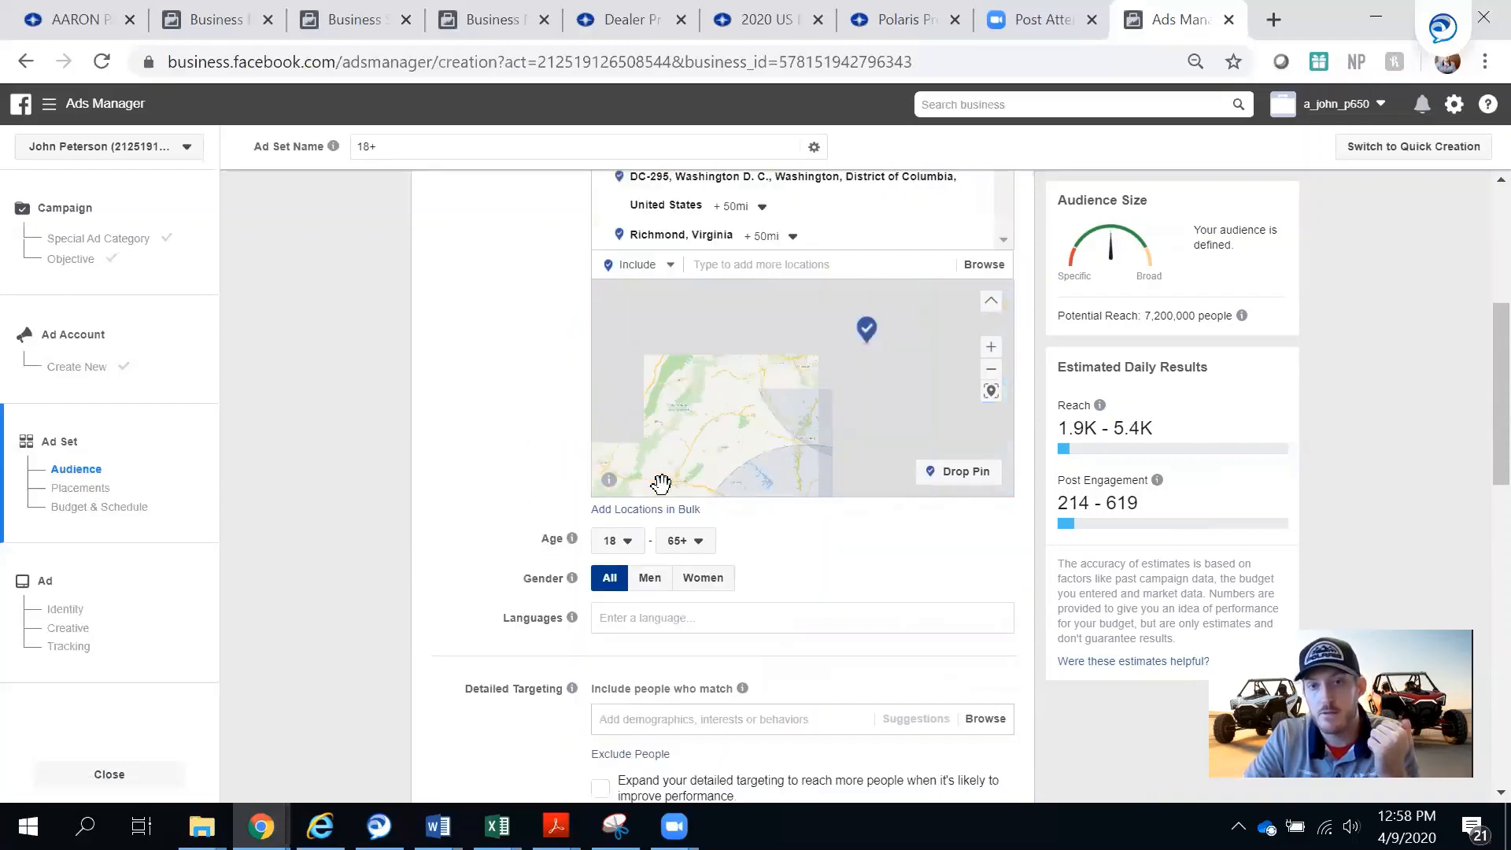
pyautogui.scroll(-2, 512, 570)
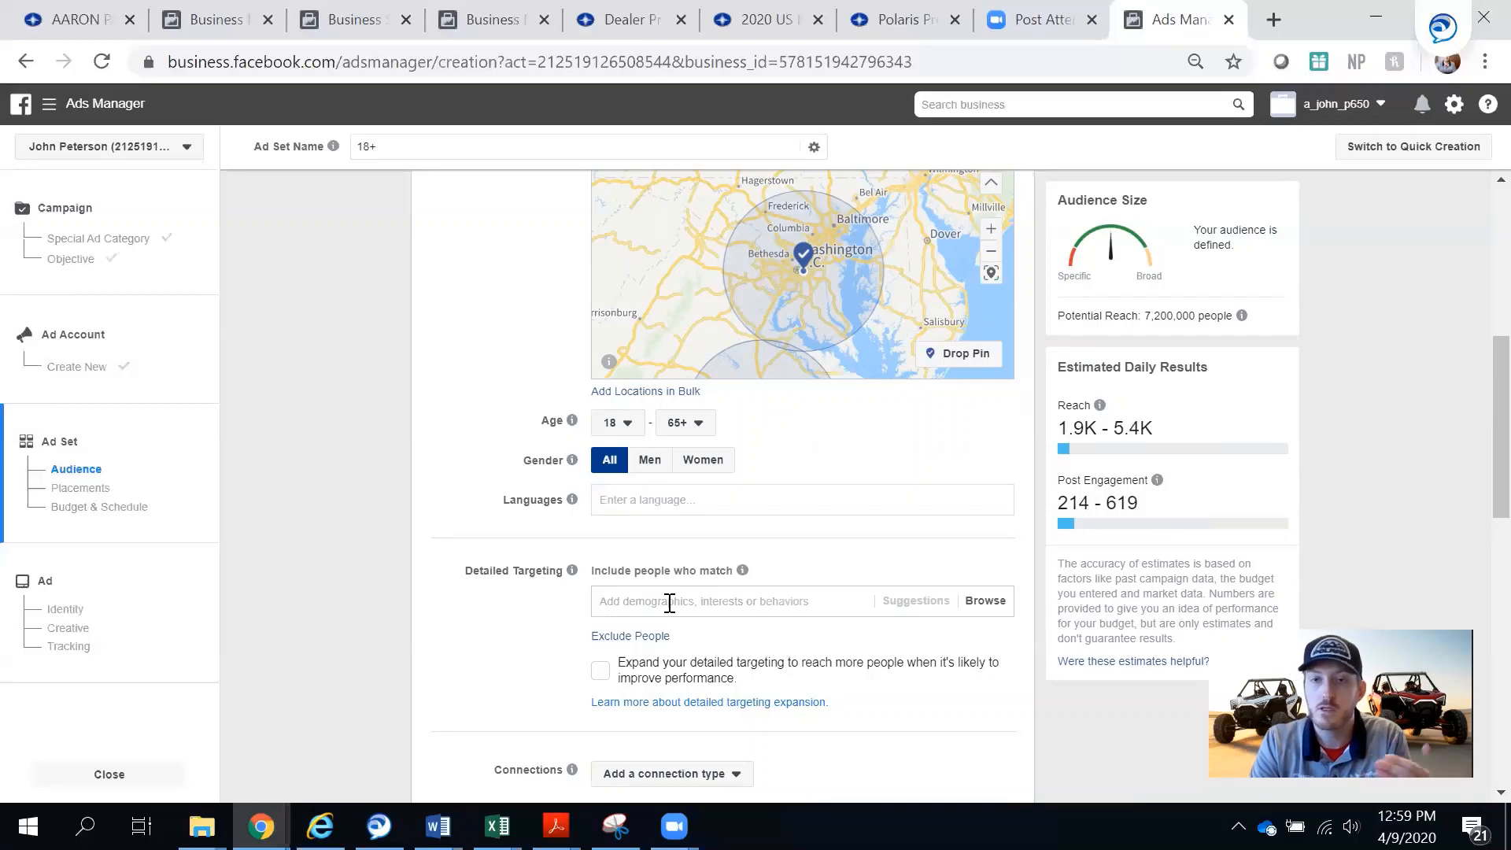
pyautogui.scroll(3, 879, 347)
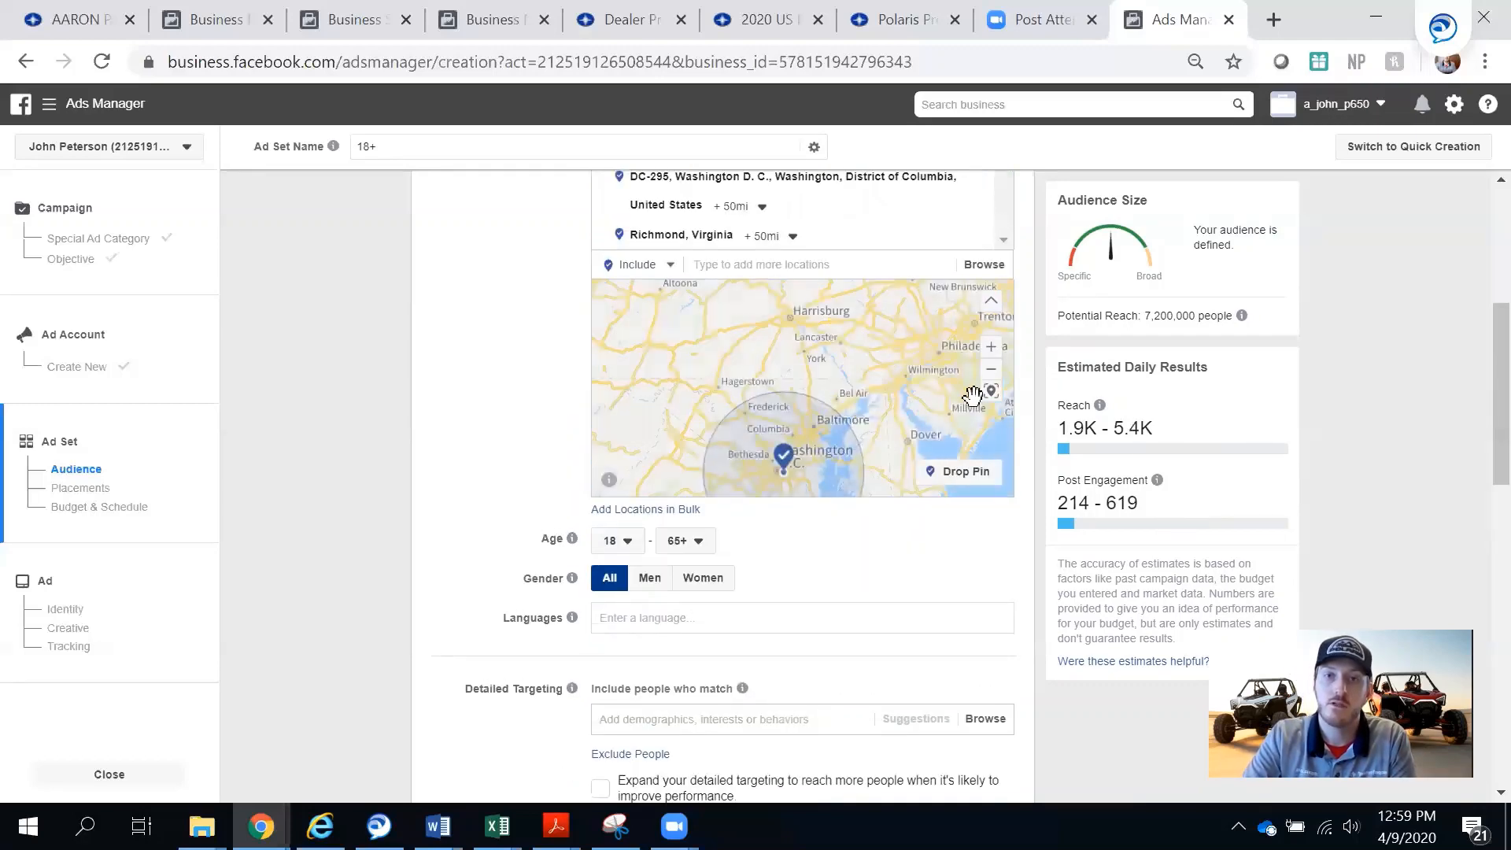
pyautogui.scroll(3, 1029, 442)
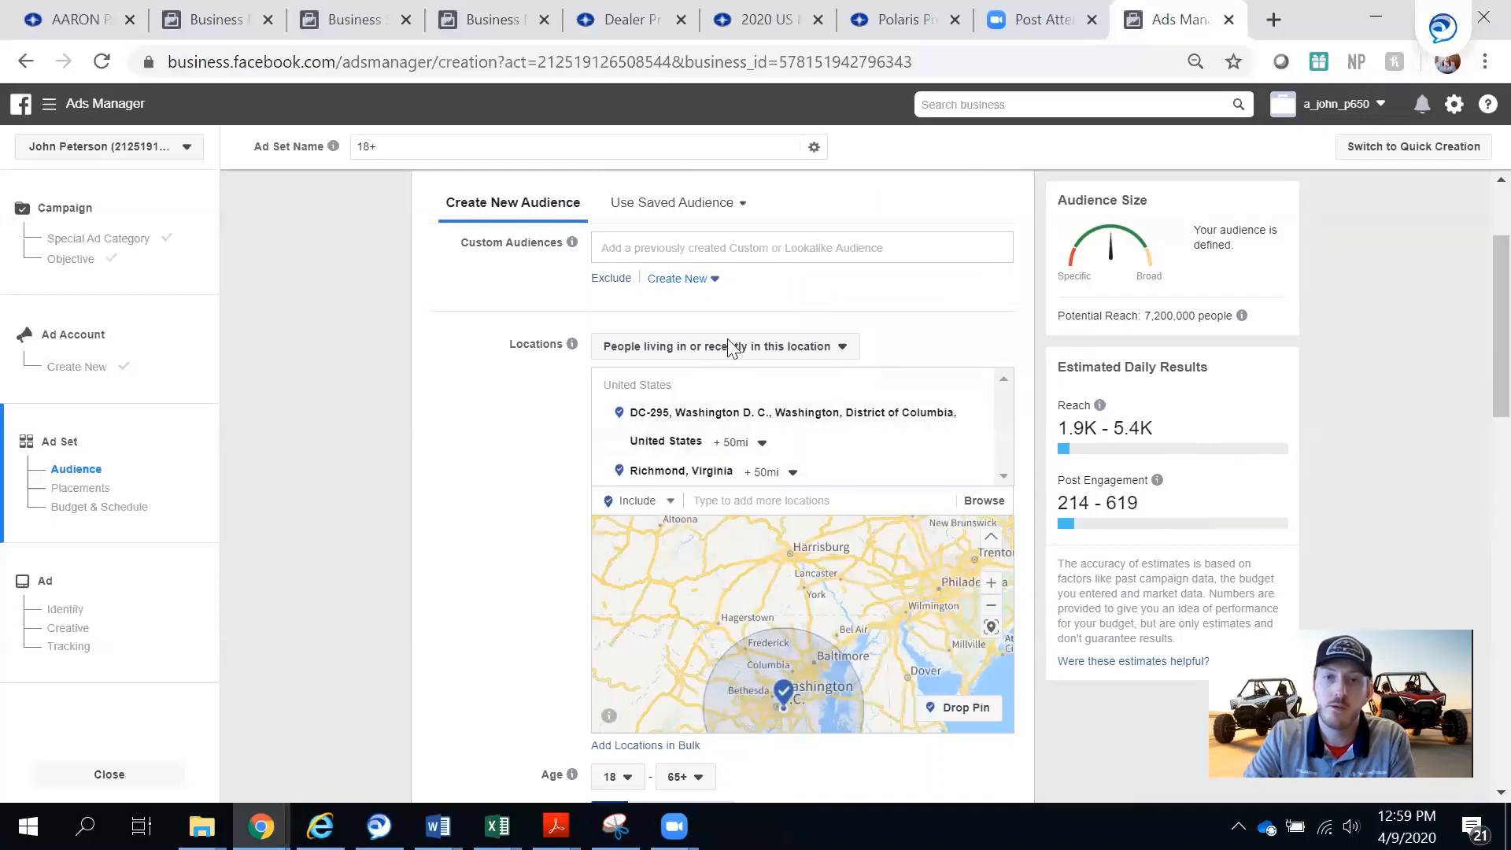
pyautogui.scroll(-5, 633, 629)
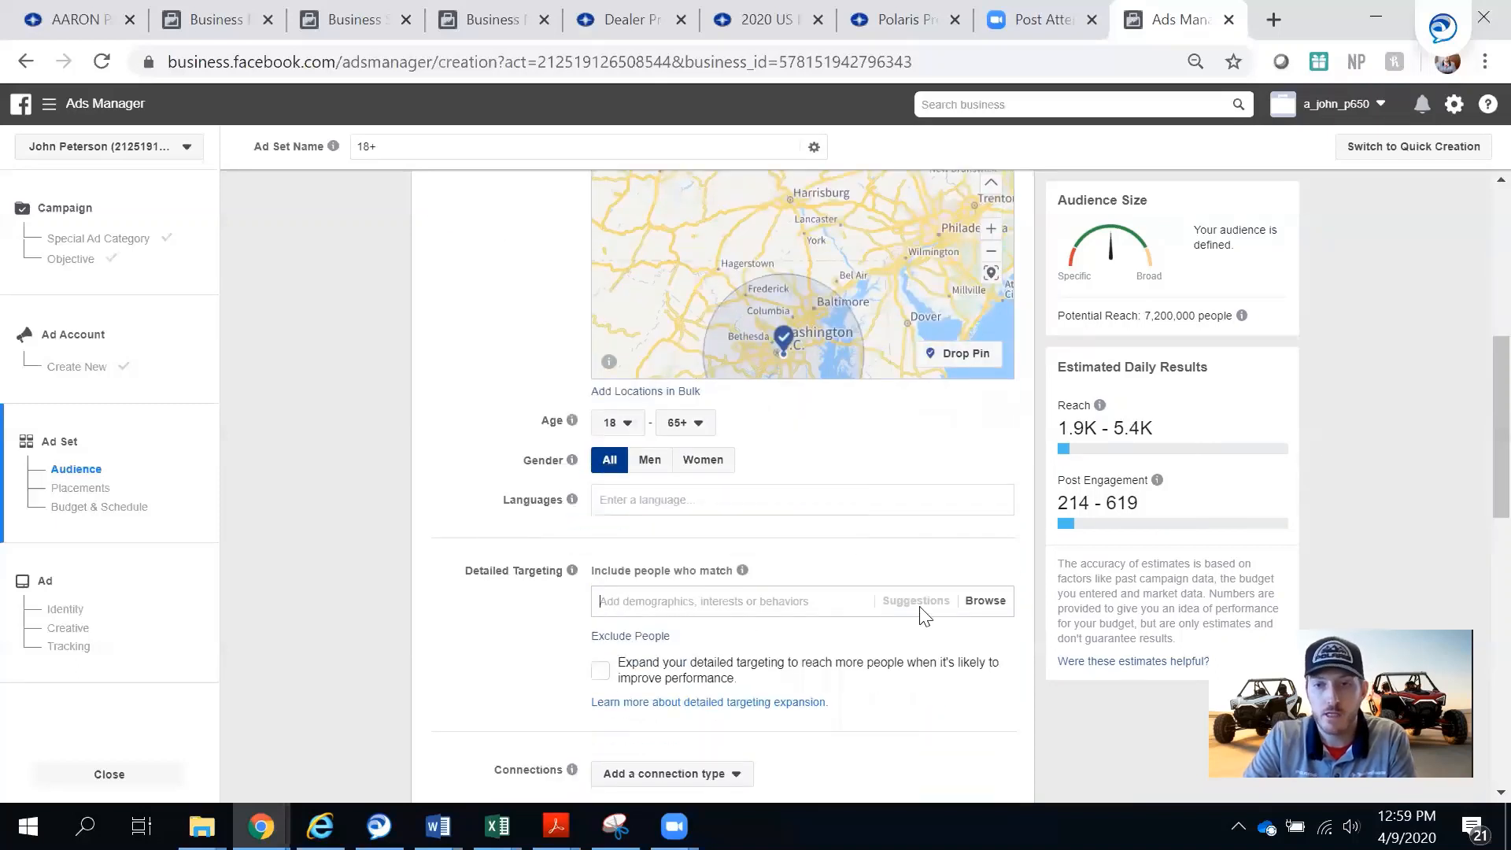
# Step: Add Healthcare and Medical Services from the work industries demographics to the audience's detailed targeting
pyautogui.click(991, 605)
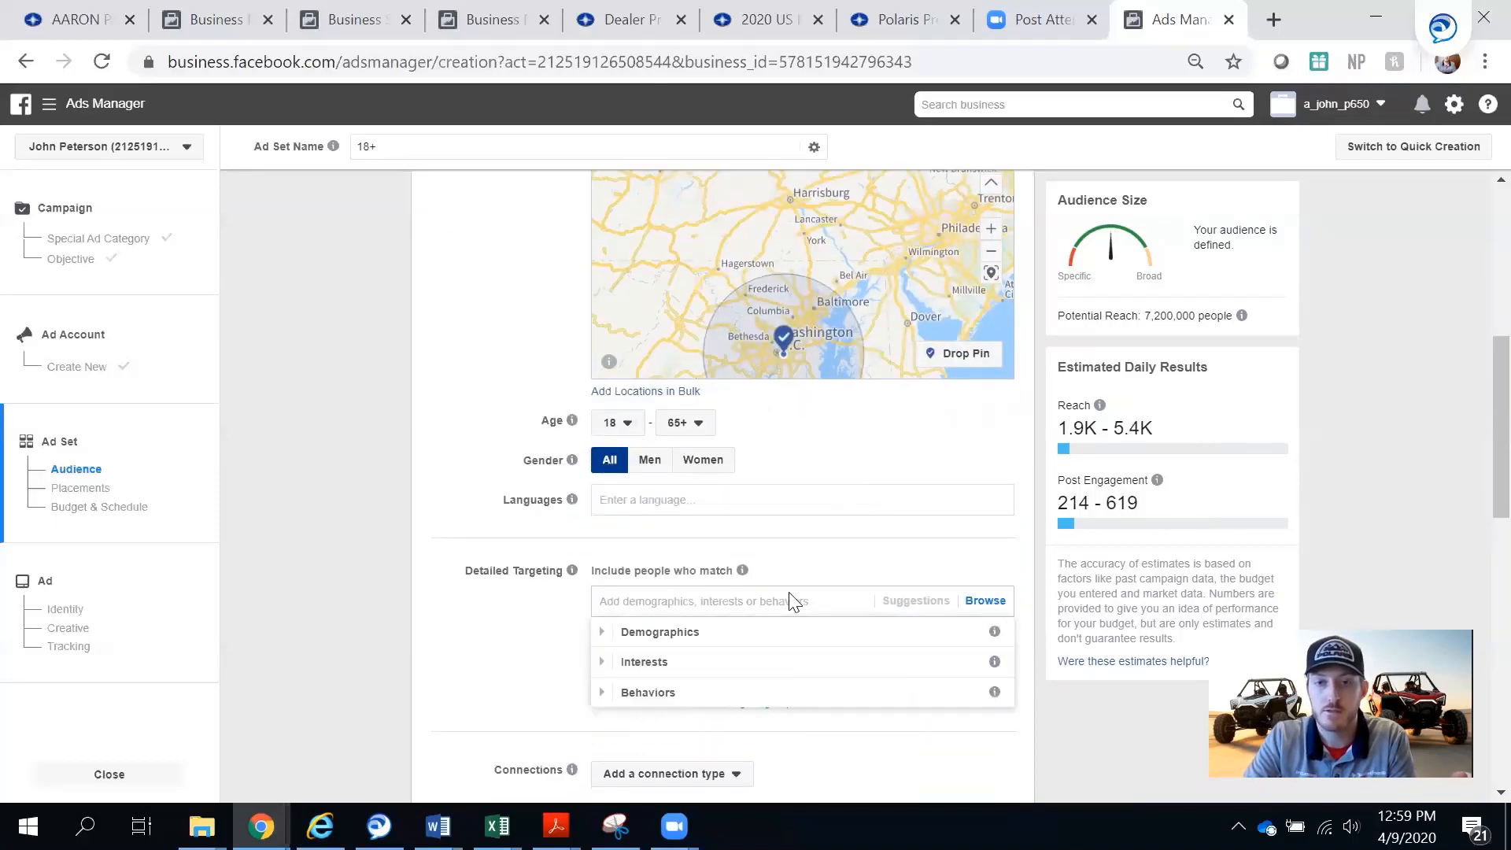
pyautogui.click(606, 633)
pyautogui.scroll(-3, 740, 669)
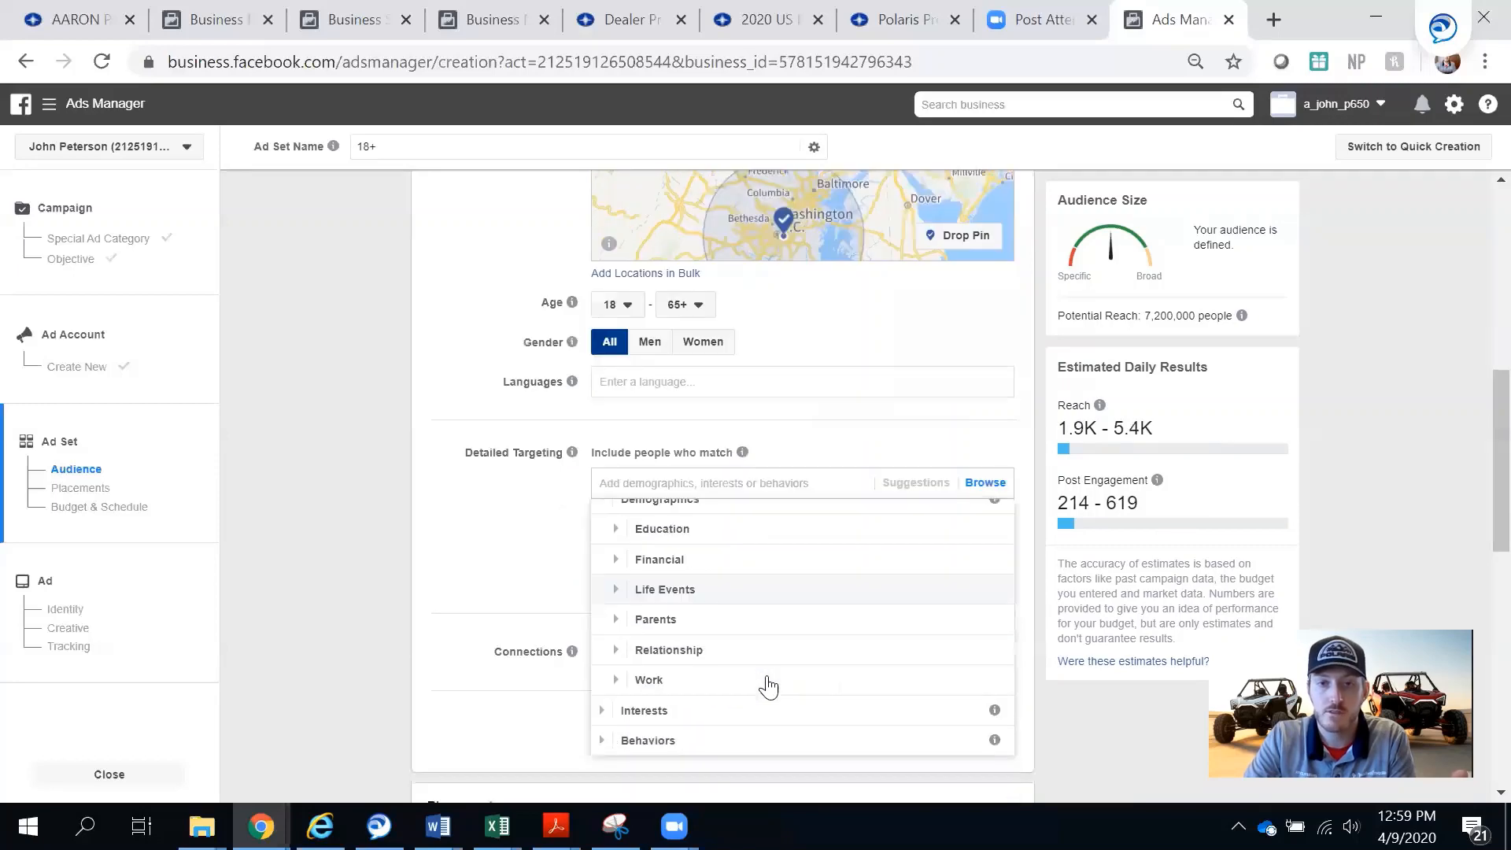
pyautogui.click(615, 559)
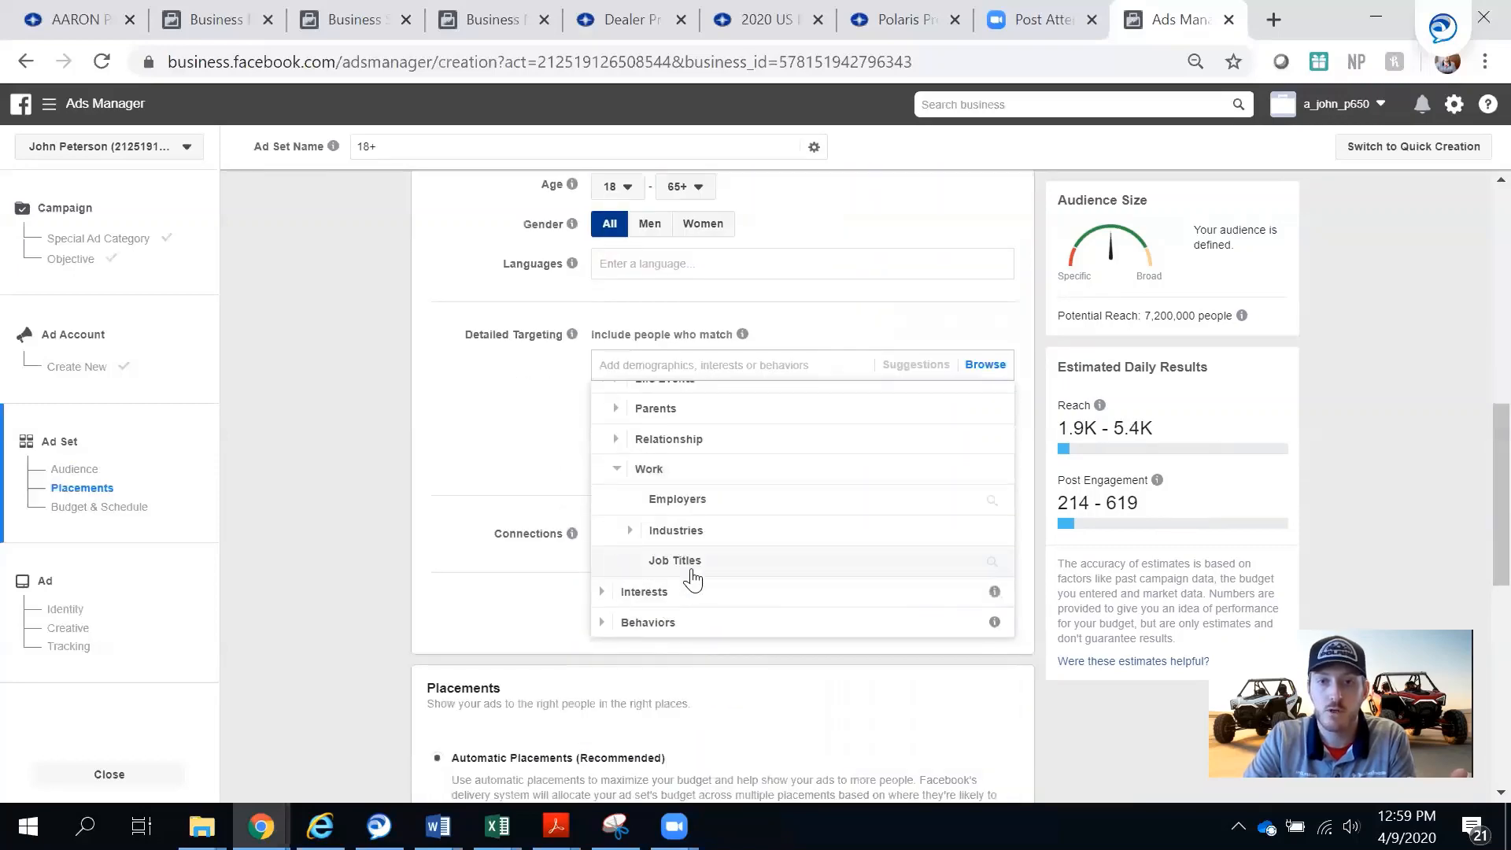
pyautogui.click(629, 529)
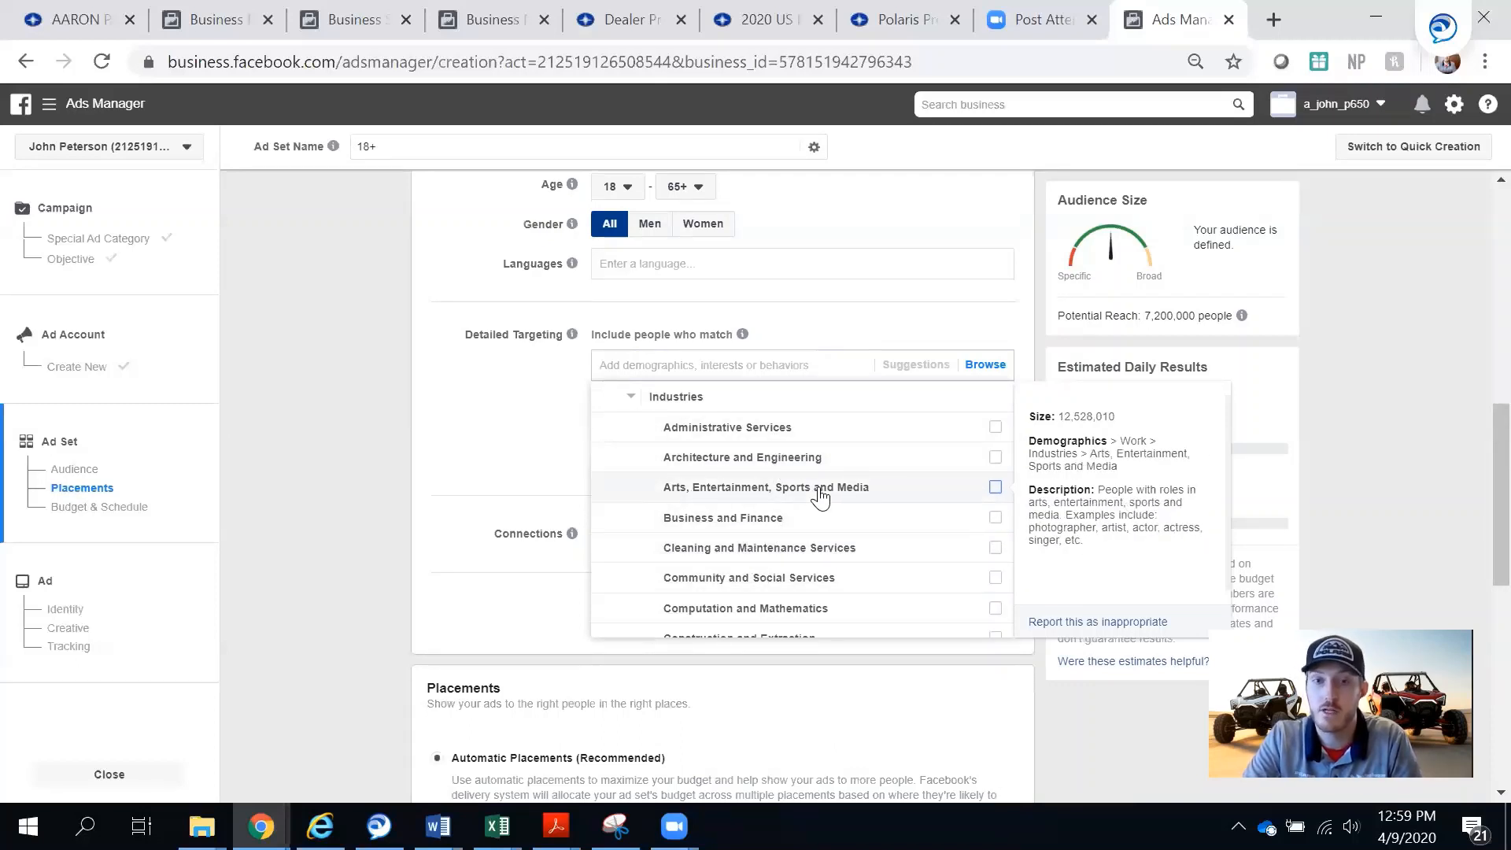
pyautogui.scroll(-1, 885, 551)
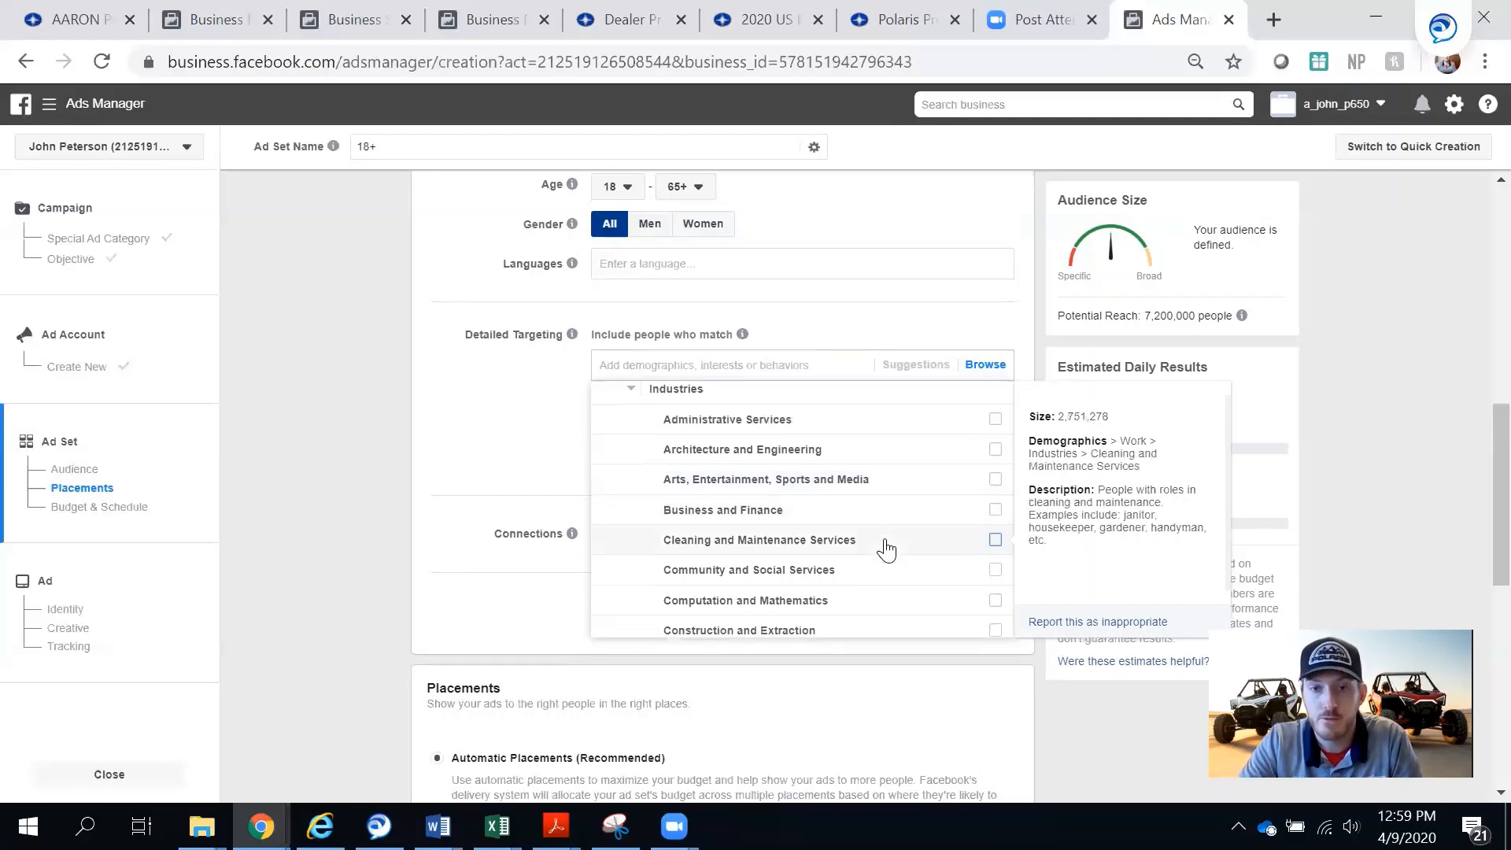
pyautogui.scroll(-1, 873, 543)
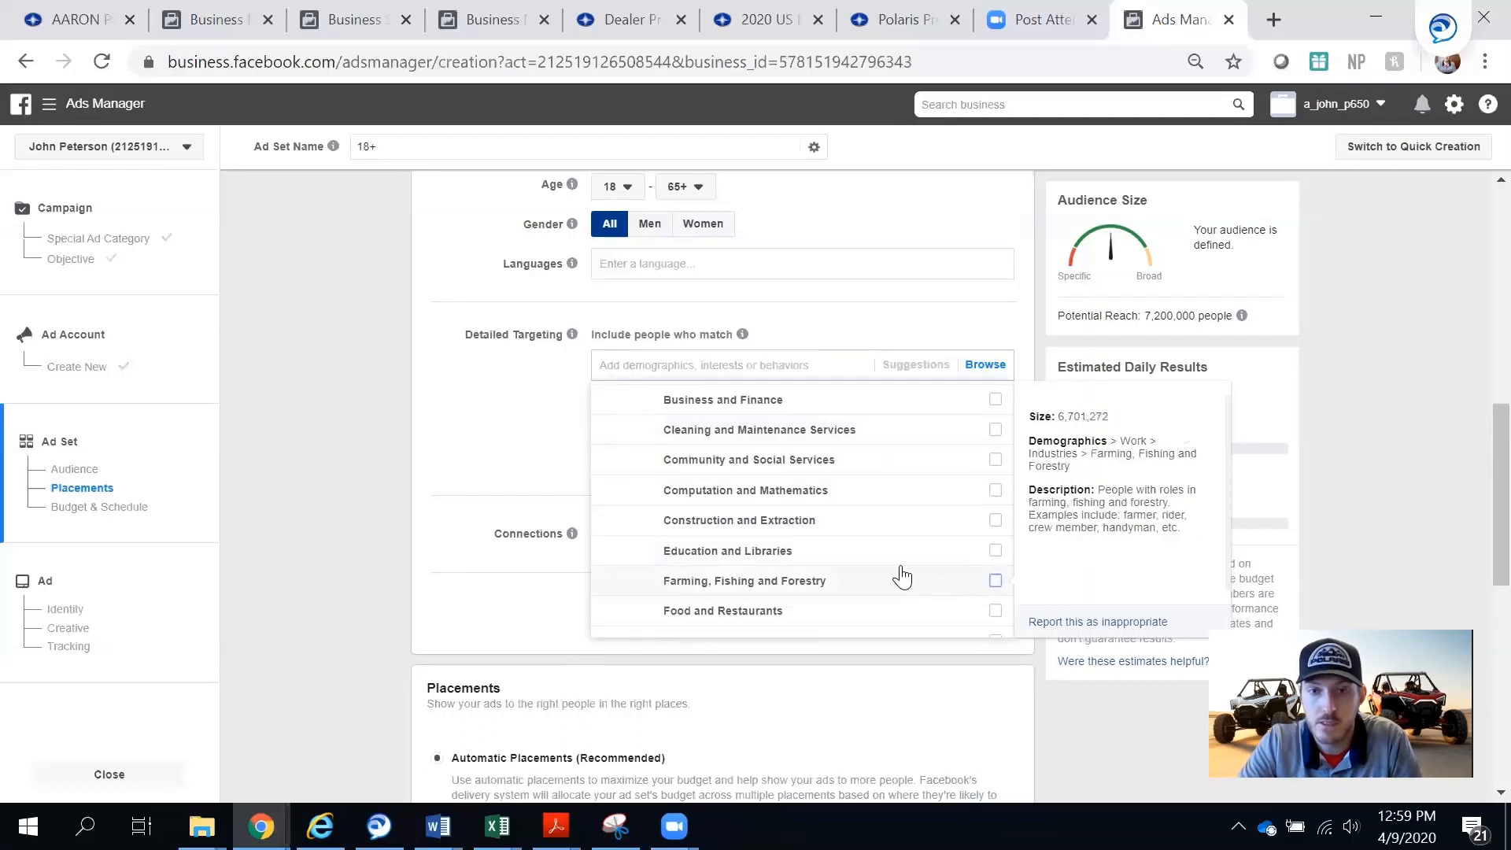
pyautogui.scroll(-1, 897, 573)
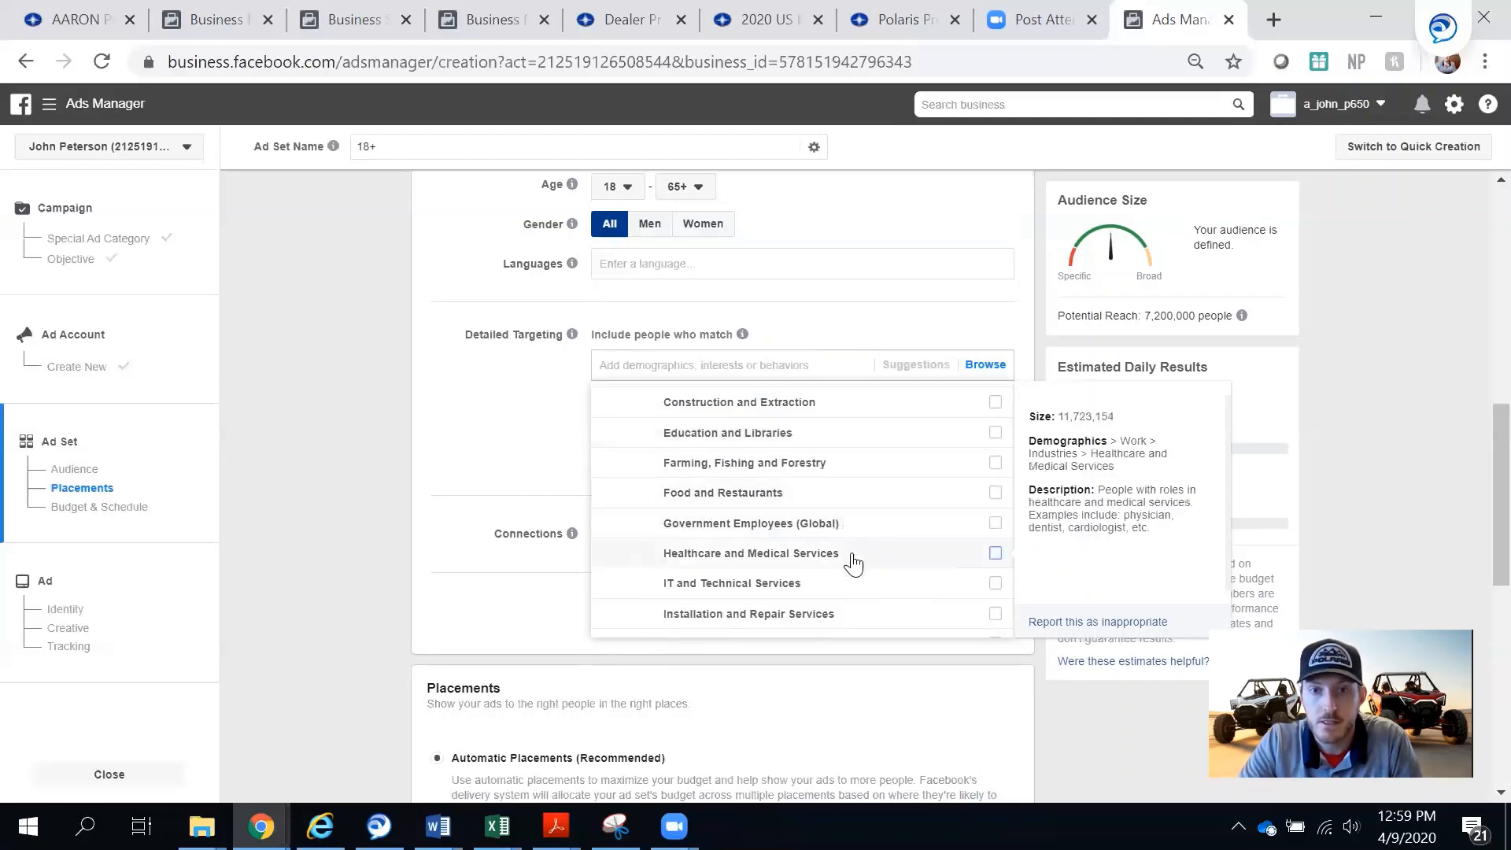
pyautogui.click(995, 555)
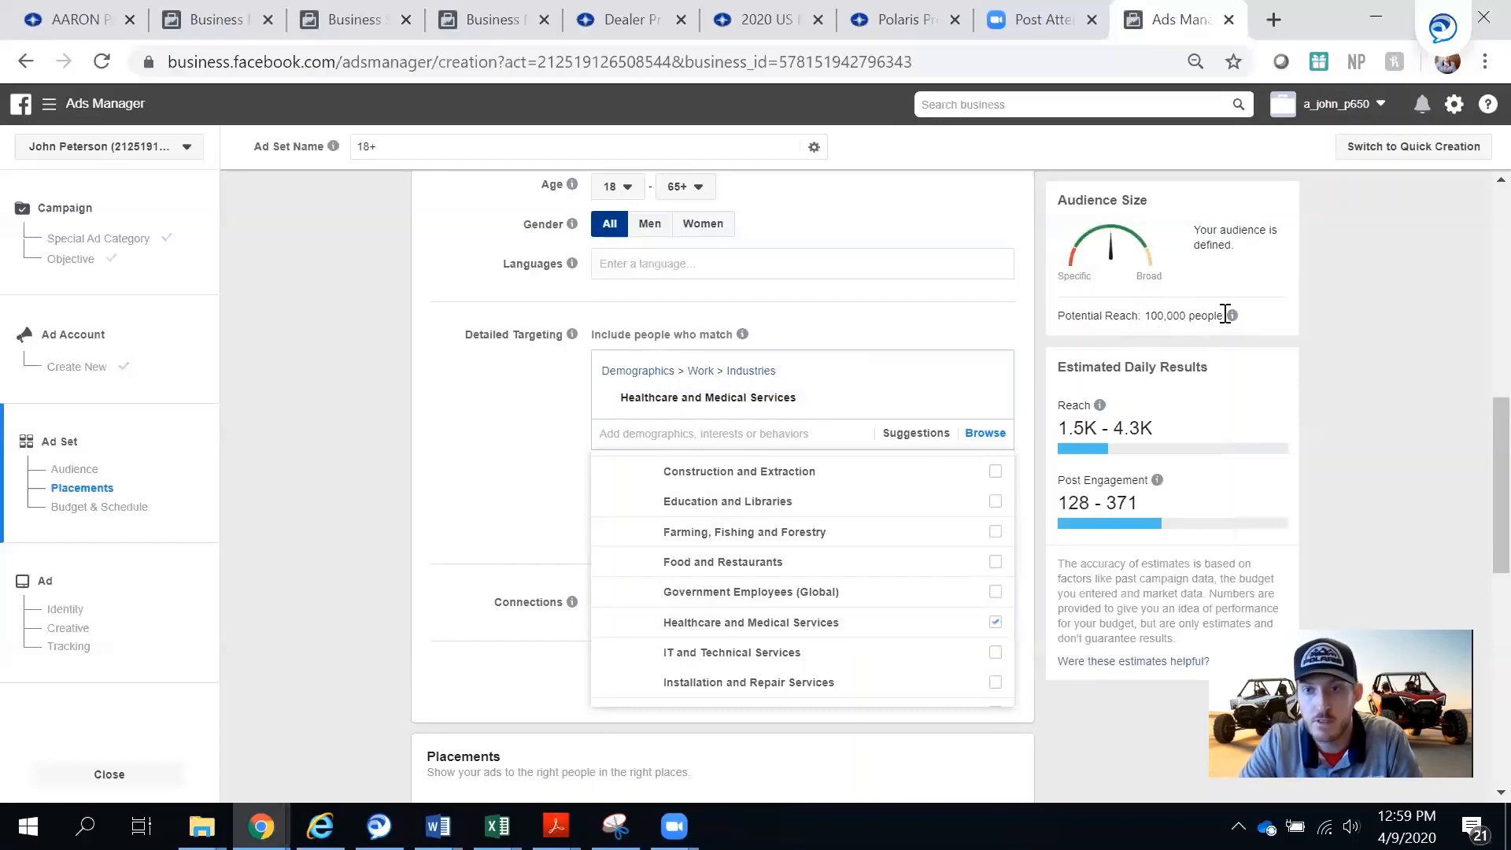
# Step: Include the Veterans (US) and Military (Global) industries in the detailed targeting as well
pyautogui.moveTo(848, 636)
pyautogui.scroll(-2, 847, 630)
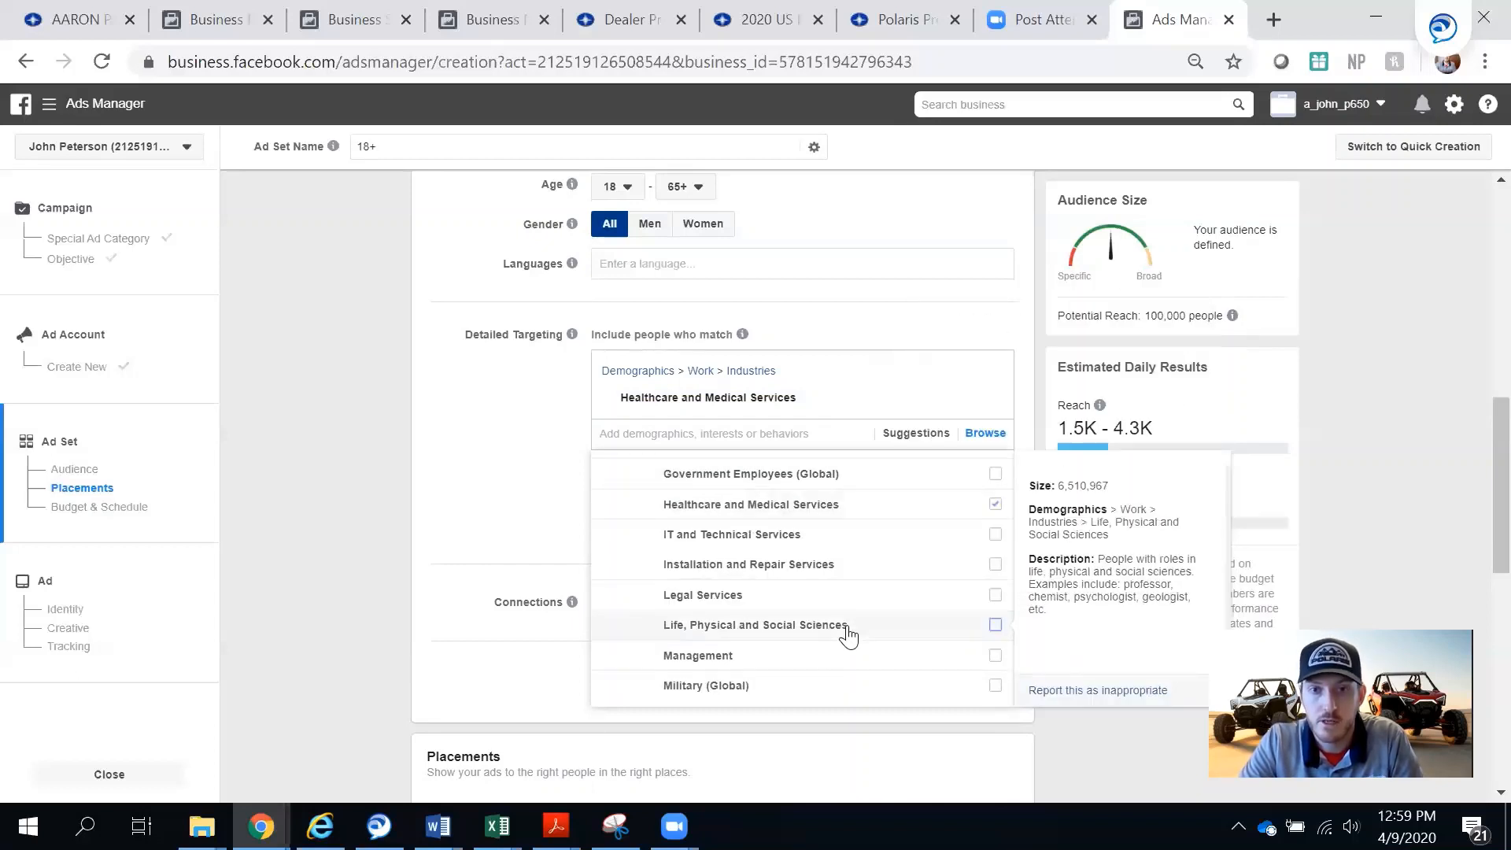
pyautogui.scroll(-2, 810, 655)
pyautogui.scroll(-3, 810, 657)
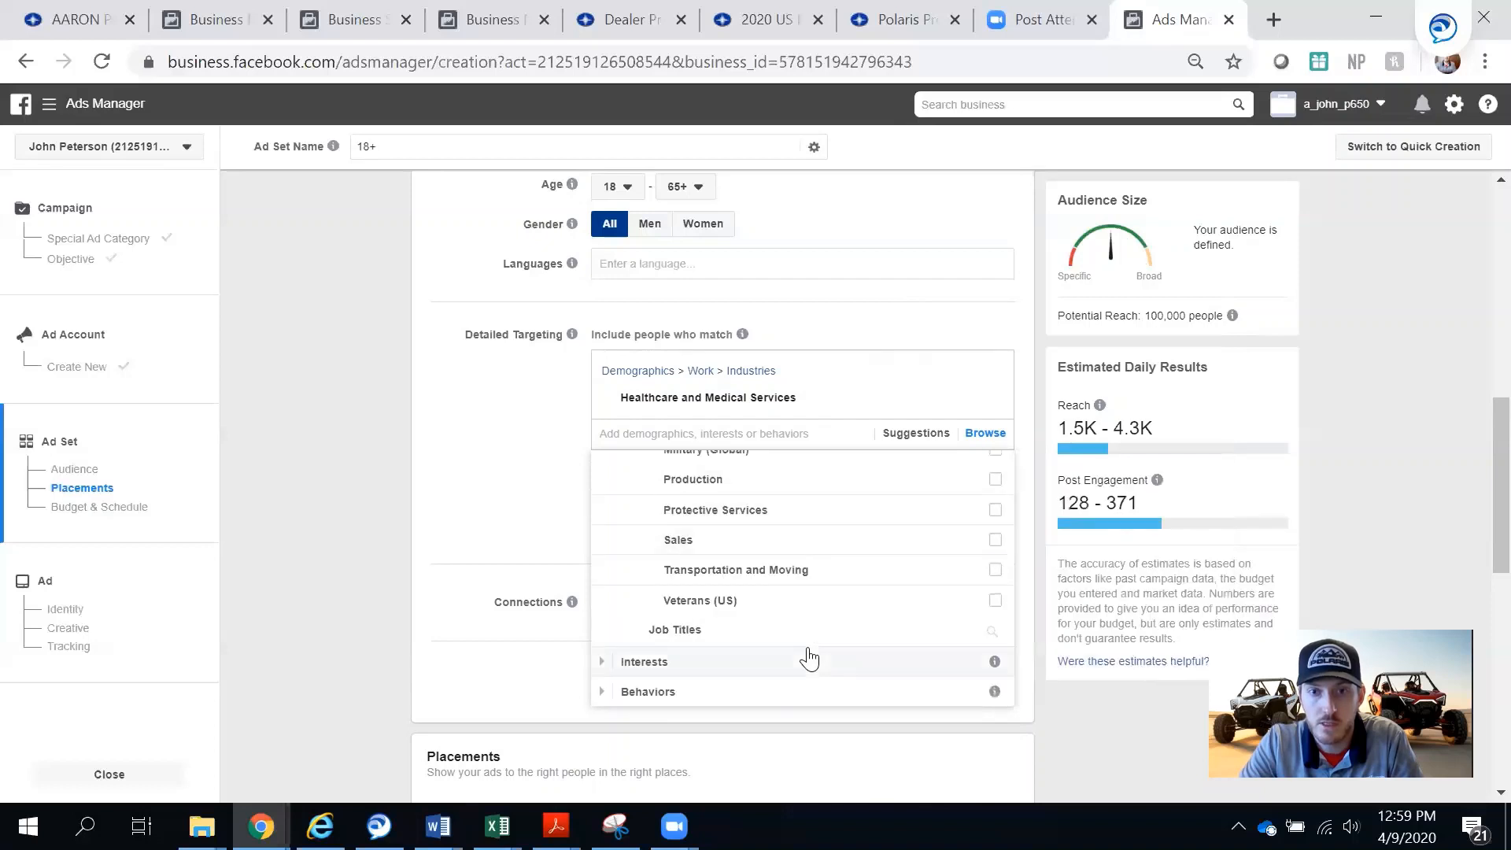
pyautogui.click(994, 601)
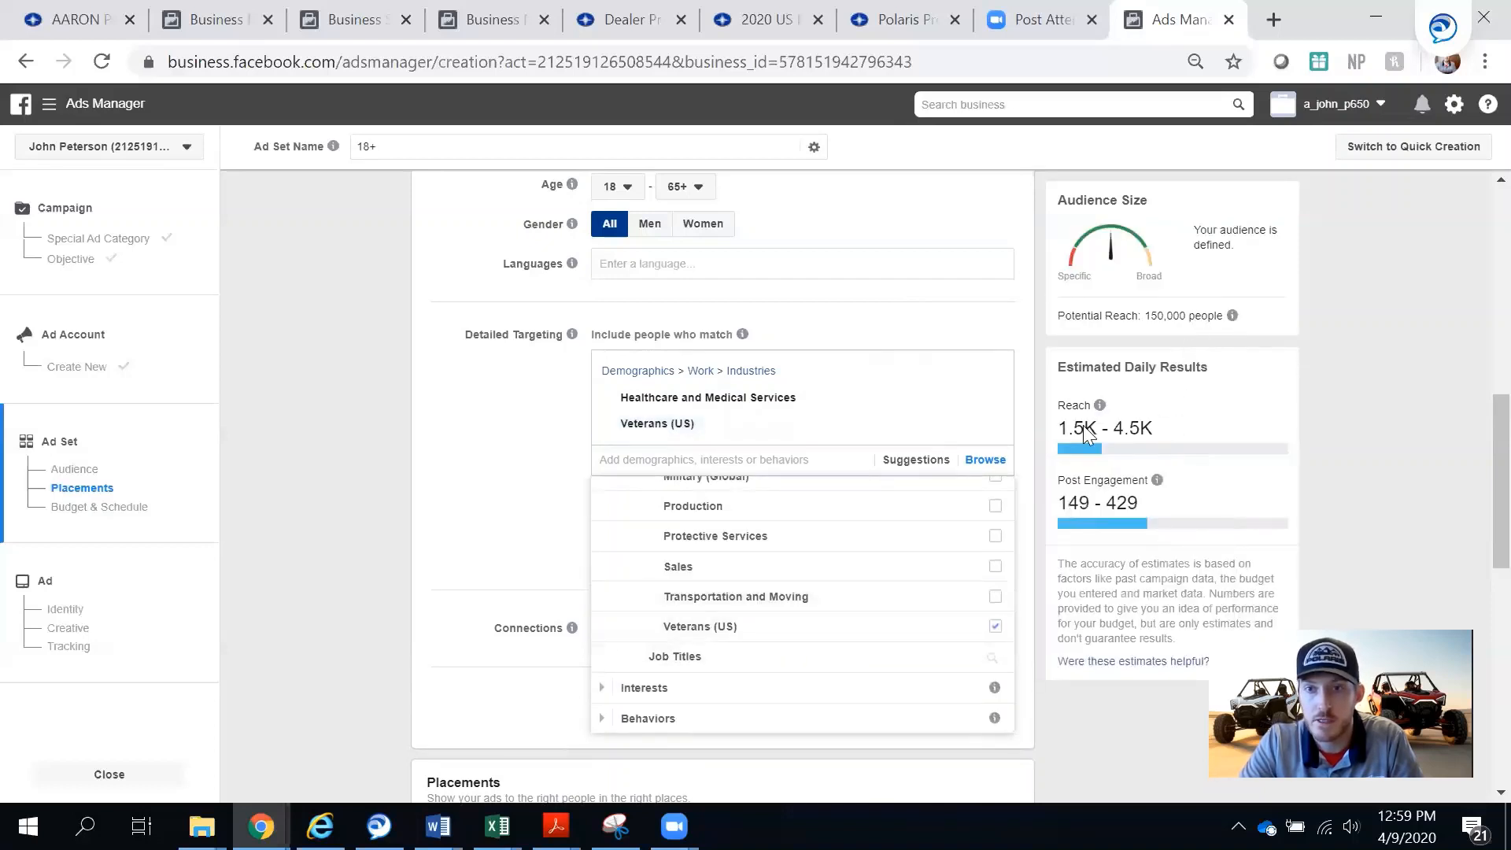
pyautogui.scroll(2, 781, 627)
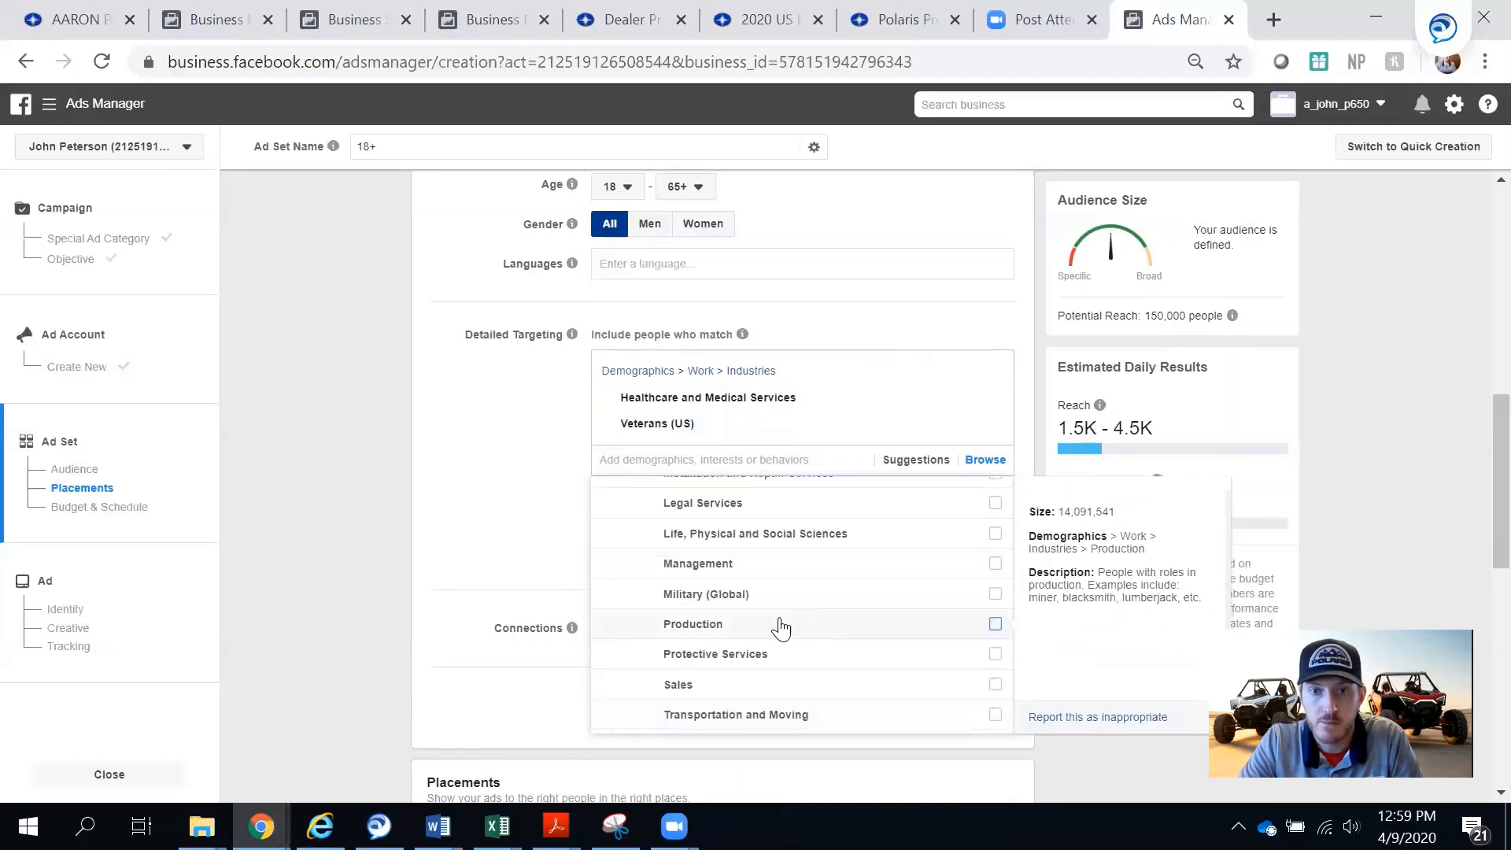
pyautogui.click(994, 596)
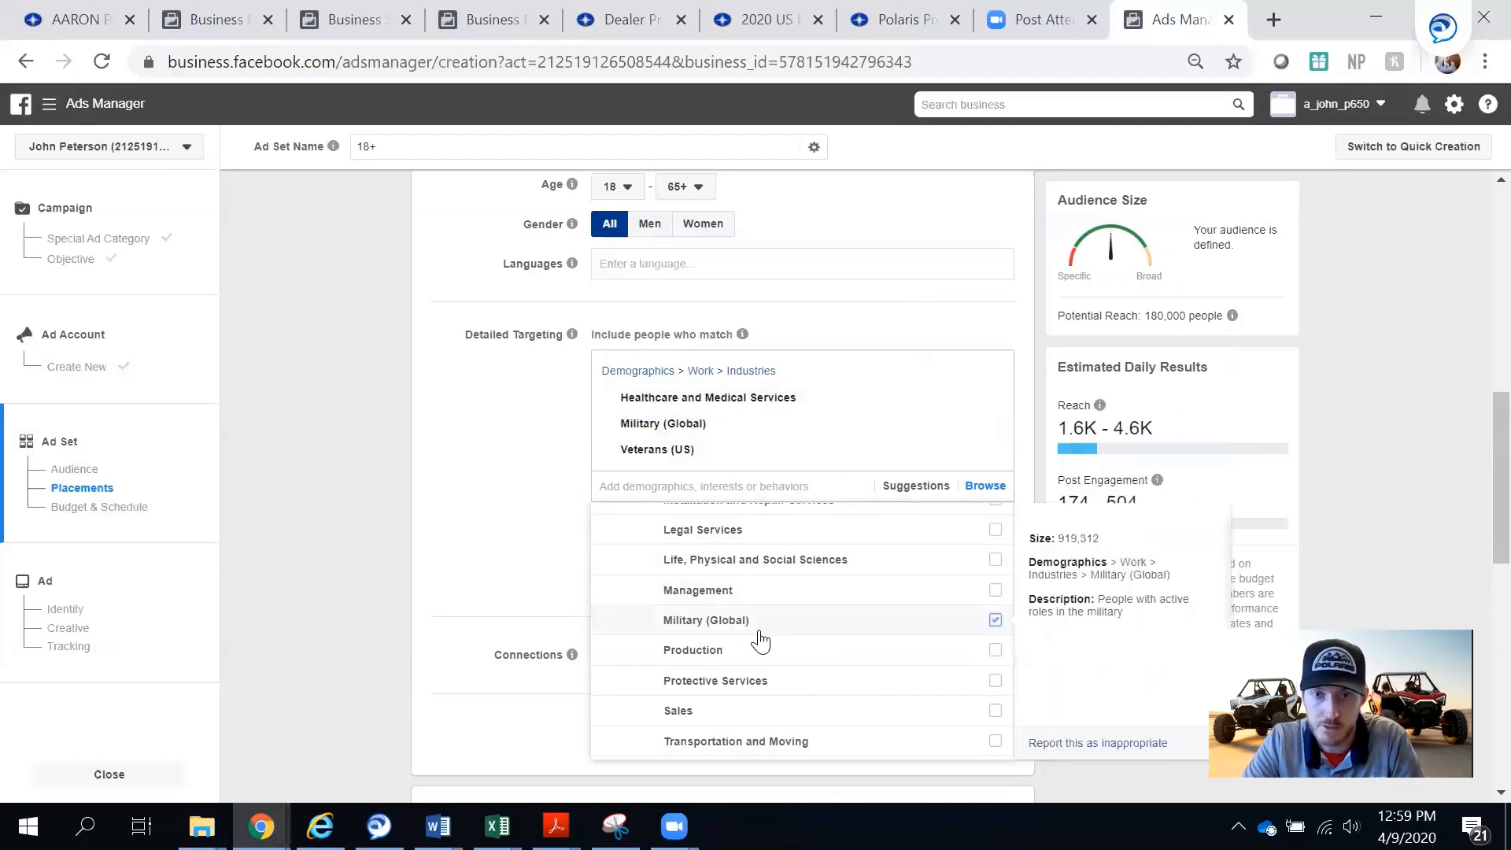
# Step: Search the detailed targeting for "First Res" and add the First Responder job title
pyautogui.scroll(6, 760, 639)
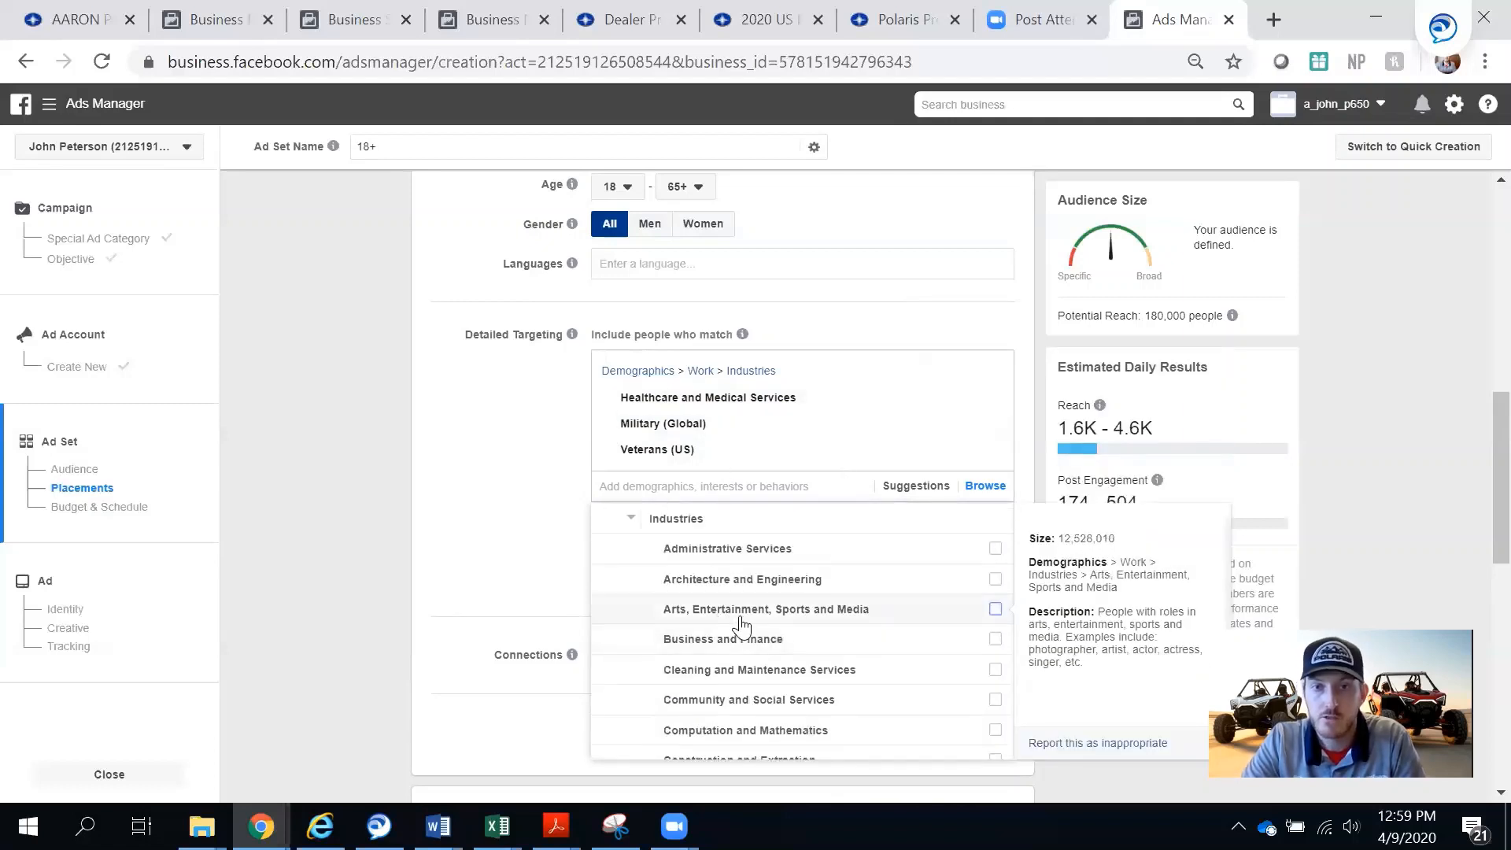
pyautogui.scroll(2, 740, 624)
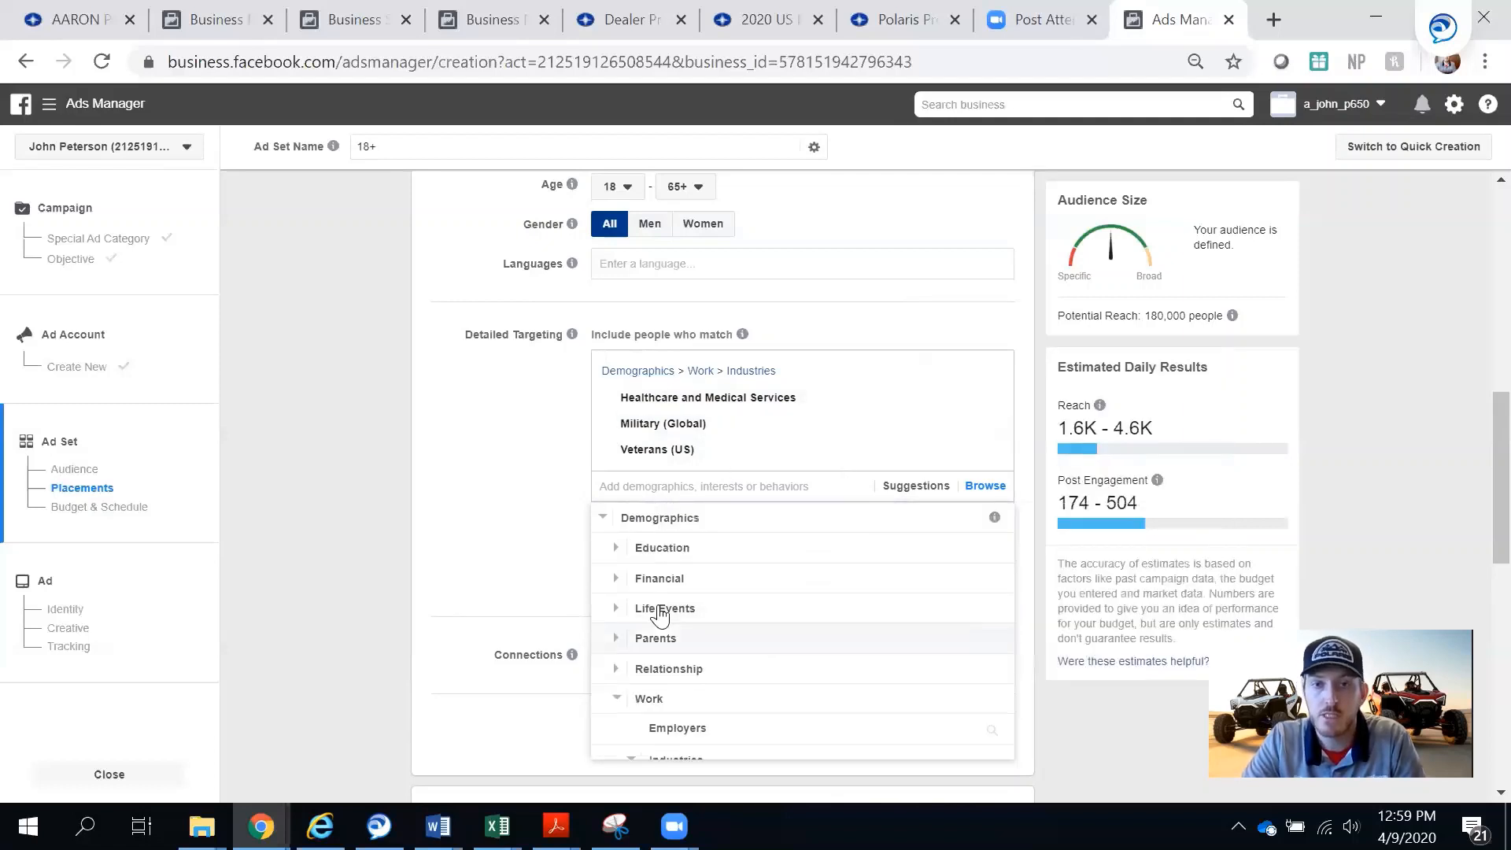
pyautogui.click(713, 488)
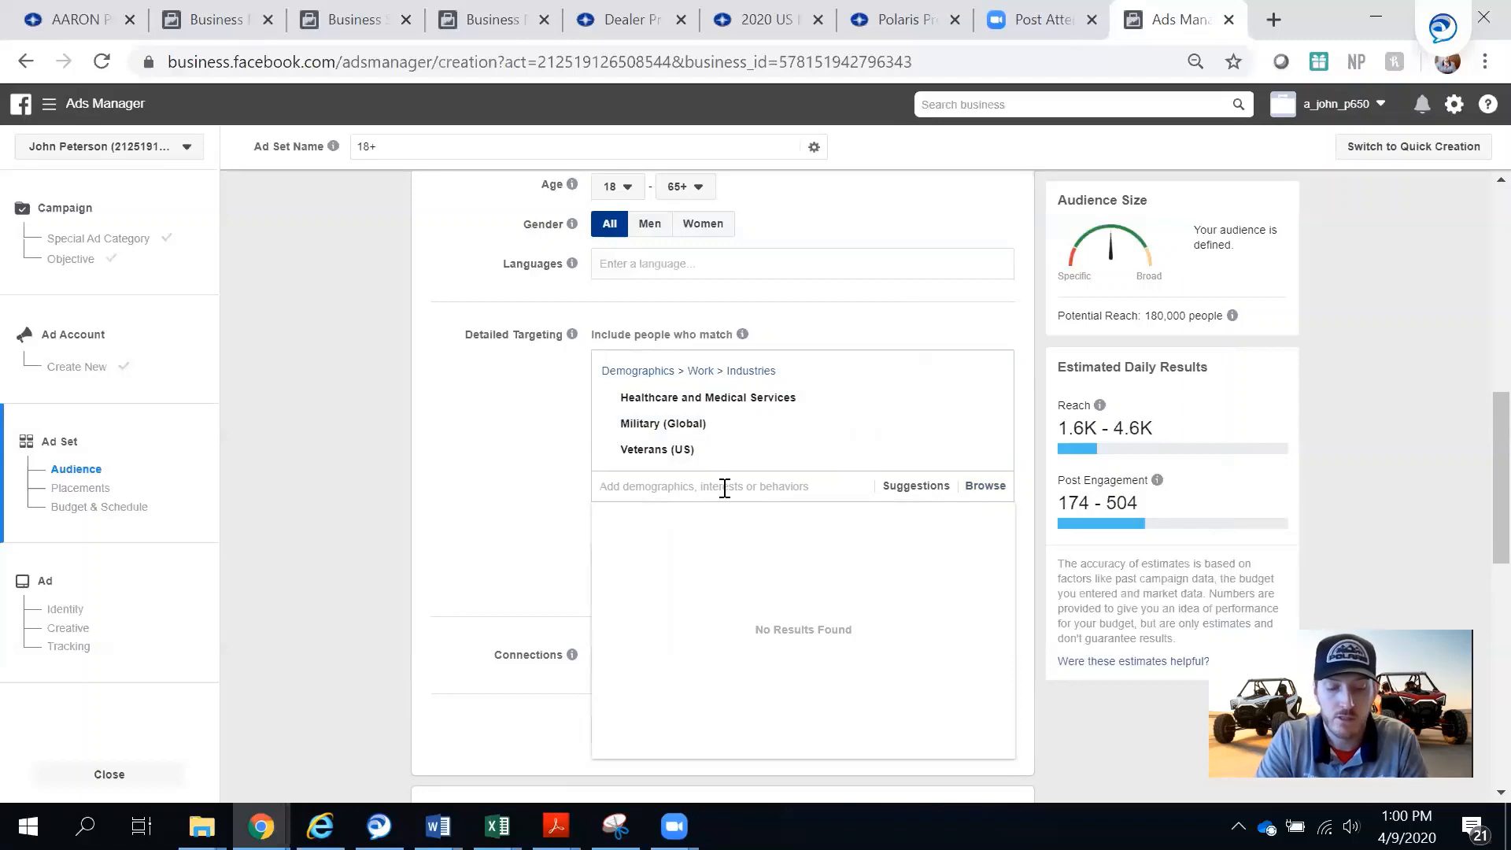
pyautogui.write('First Res')
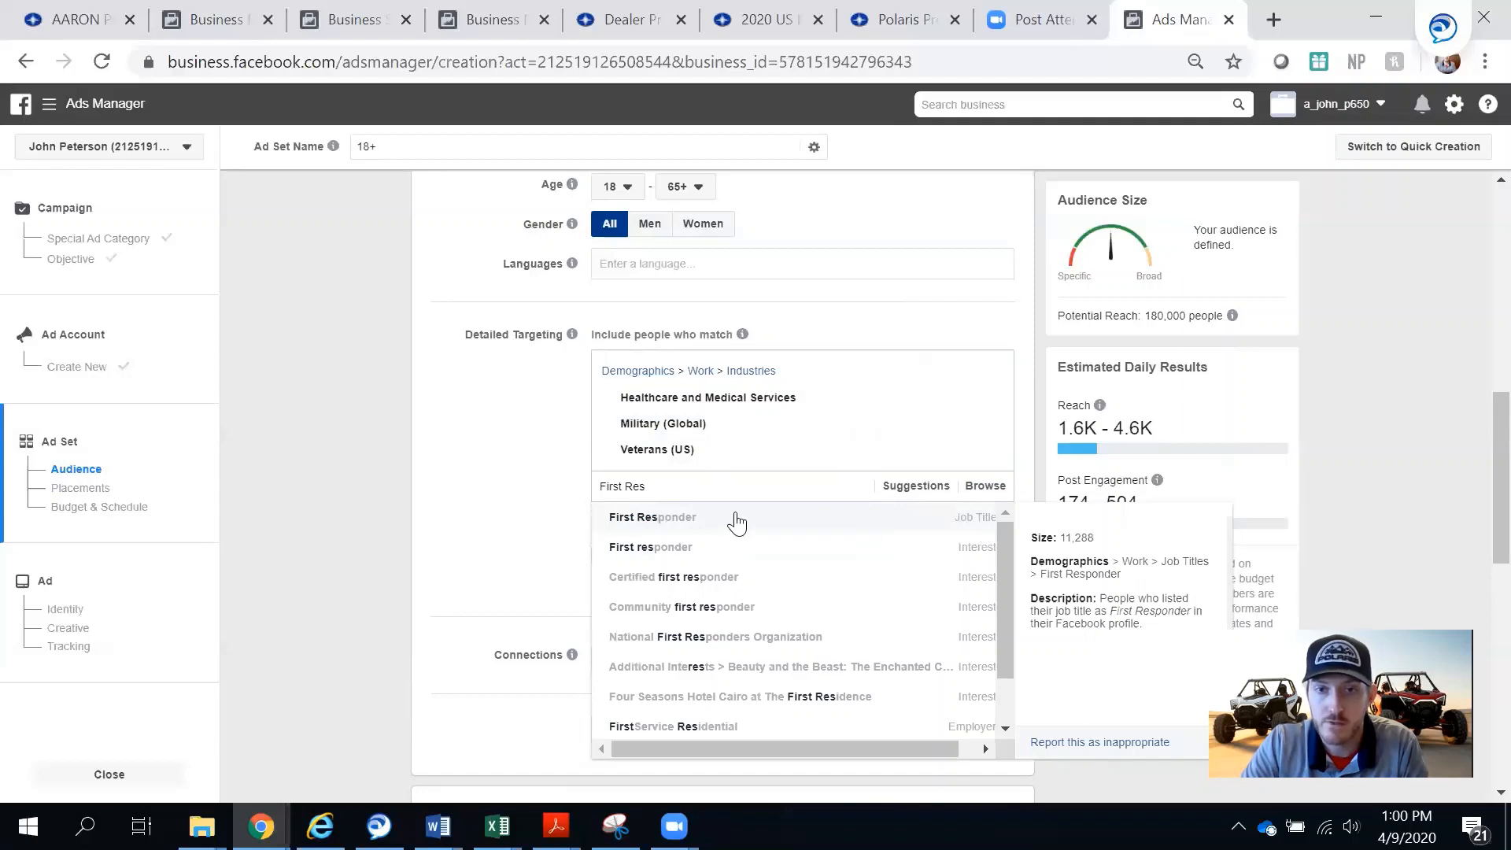
pyautogui.click(736, 520)
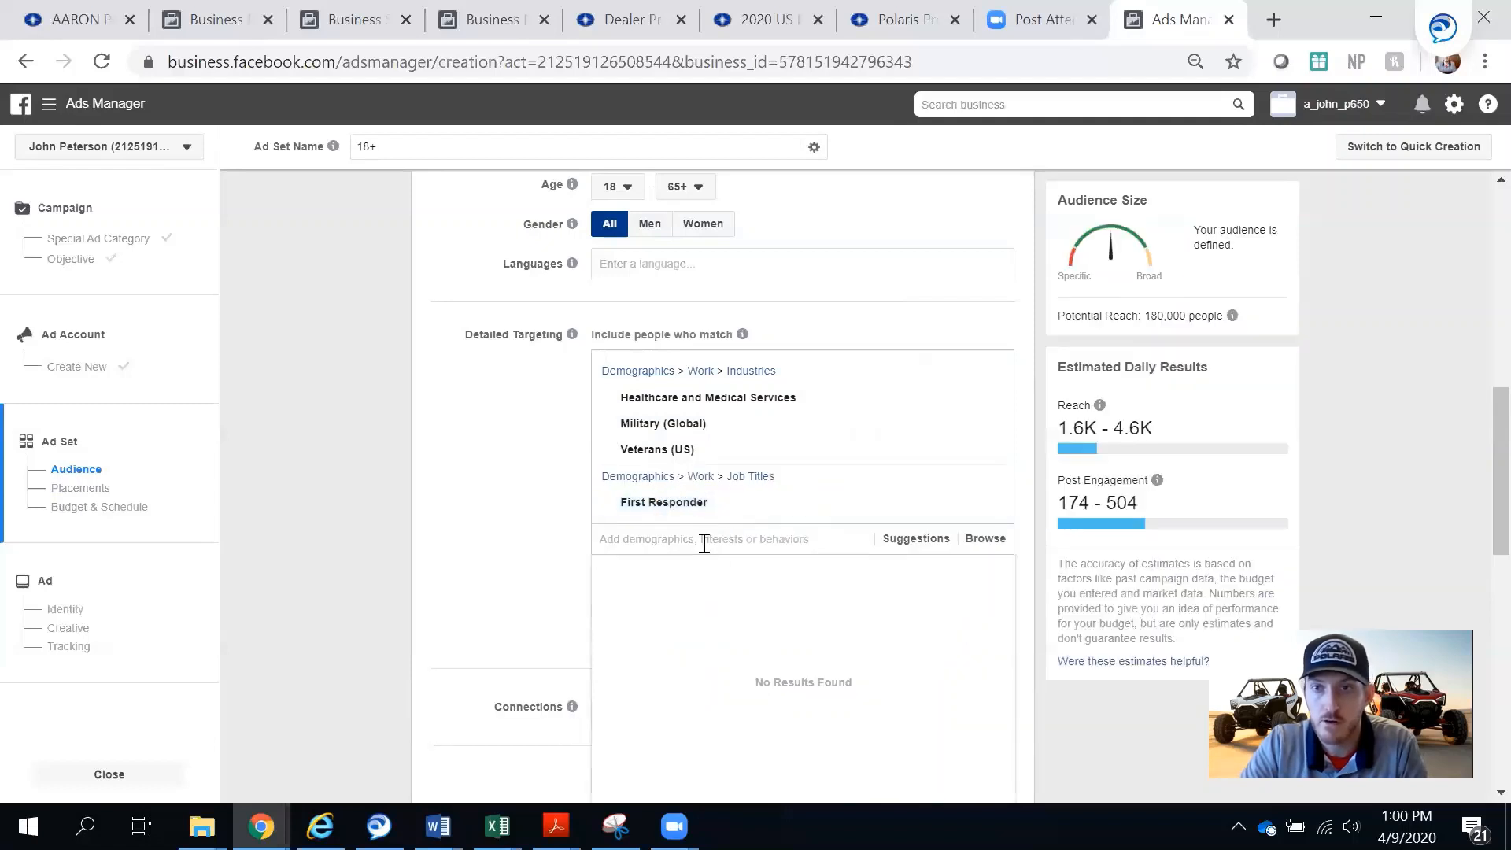
# Step: Add the Policeman and Firefighter job titles to the audience's detailed targeting
pyautogui.write('P')
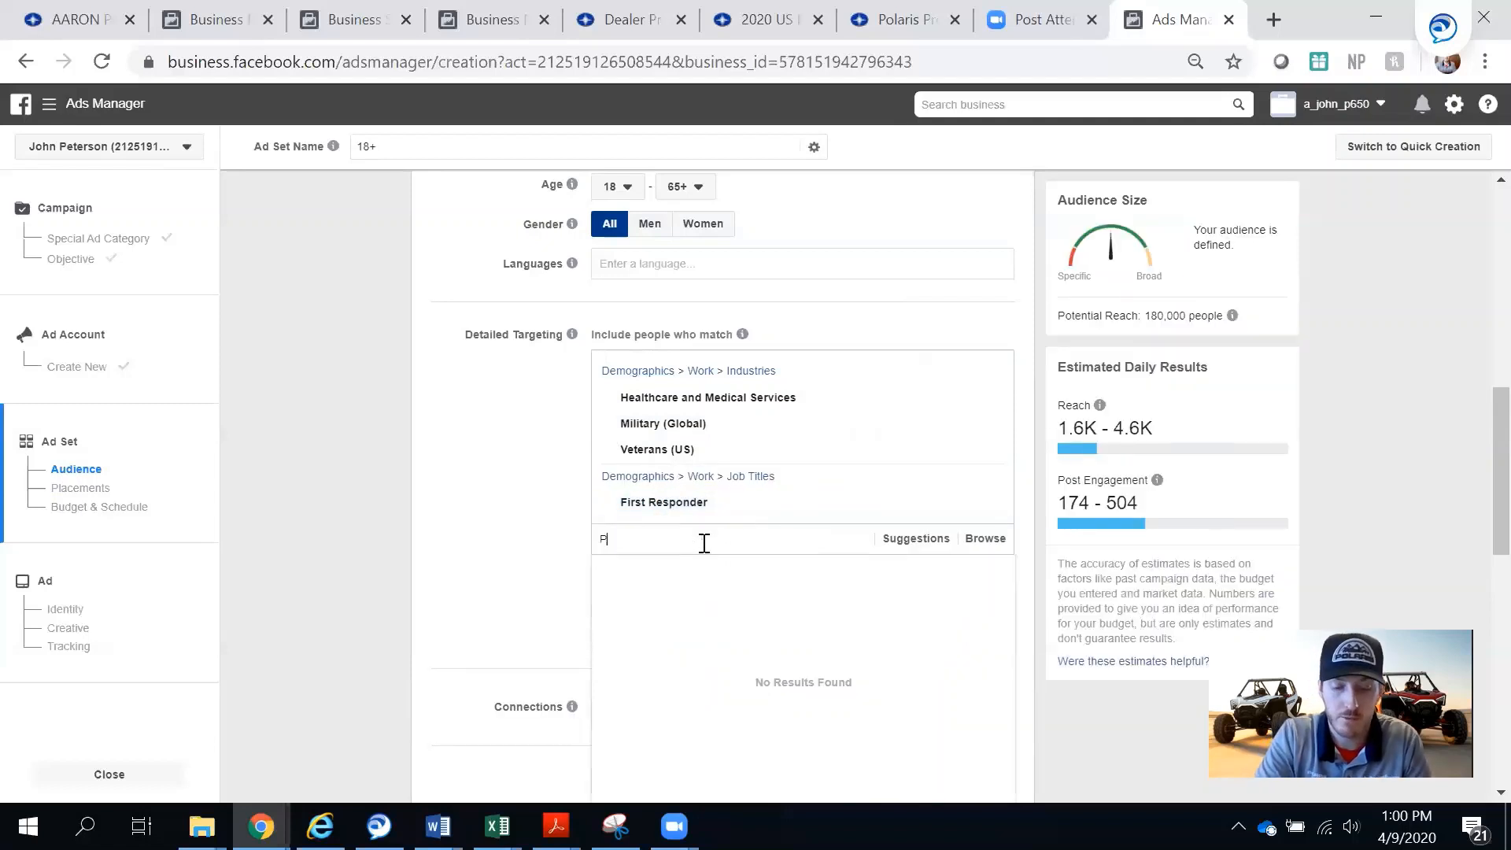
pyautogui.write('oliceman')
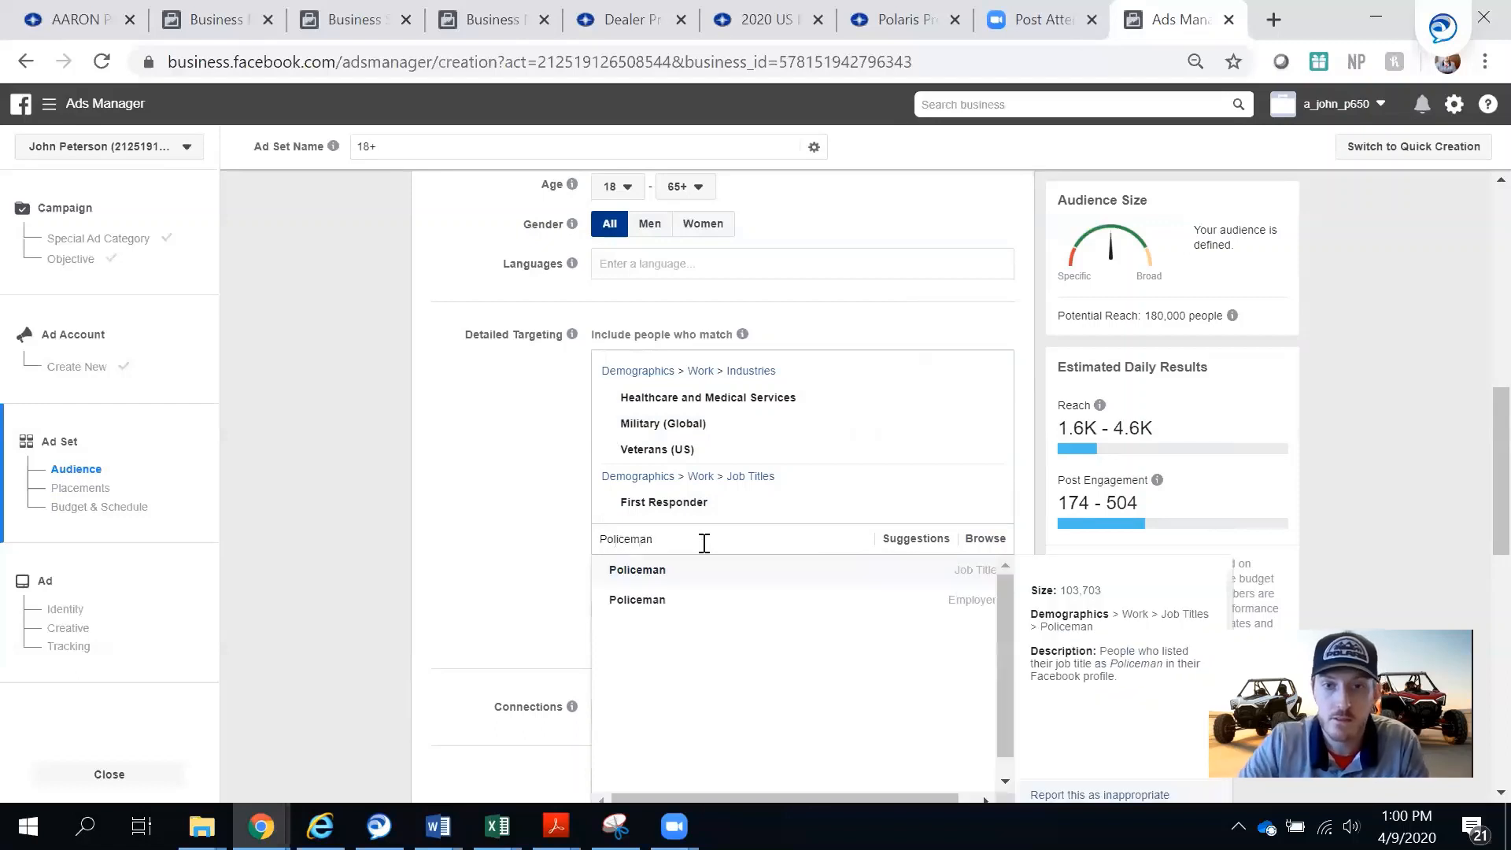
pyautogui.click(686, 571)
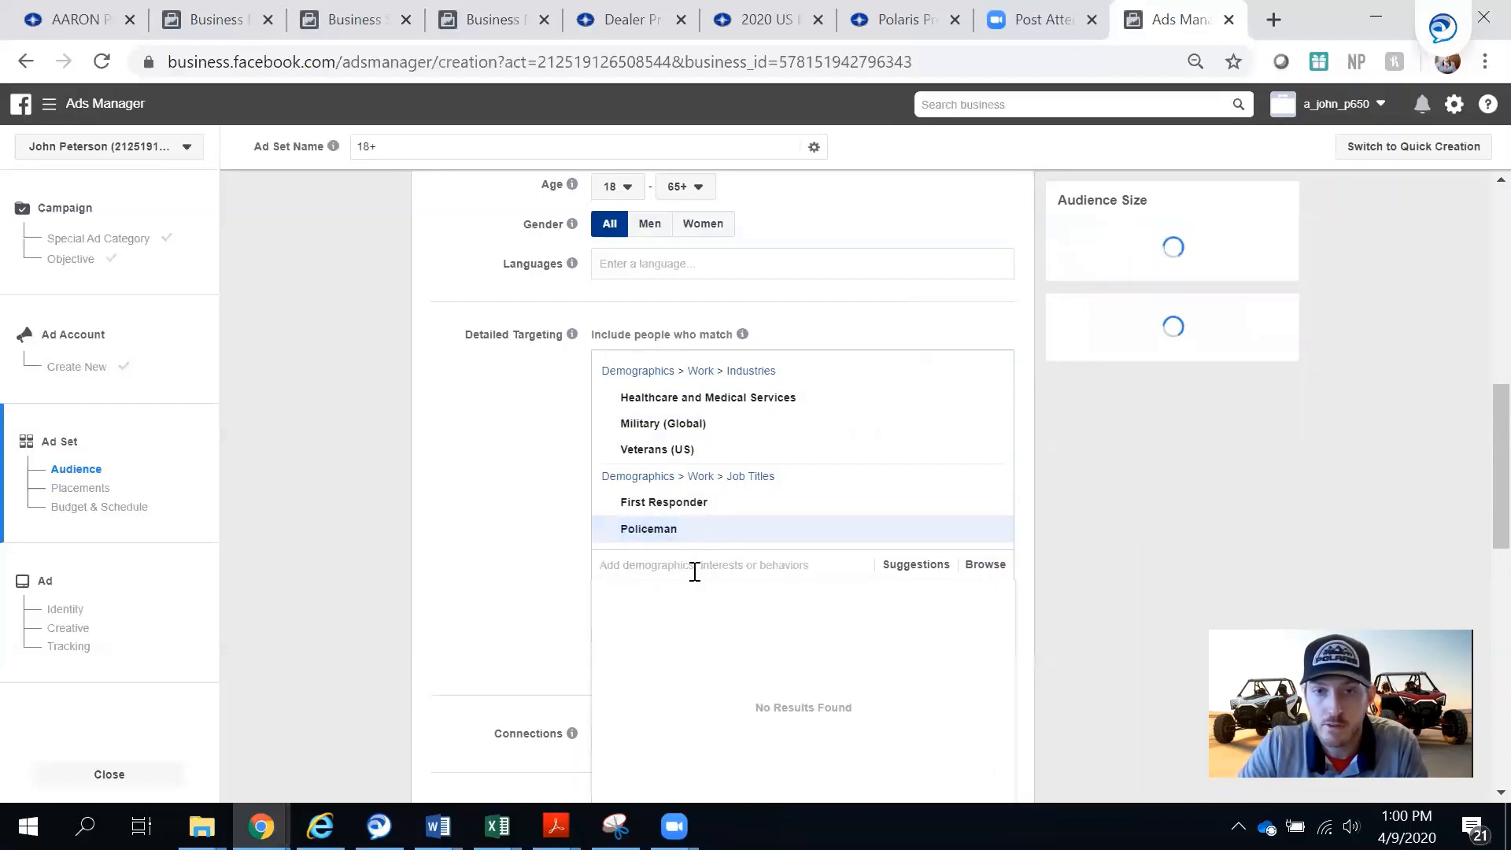
pyautogui.write('Firefighter')
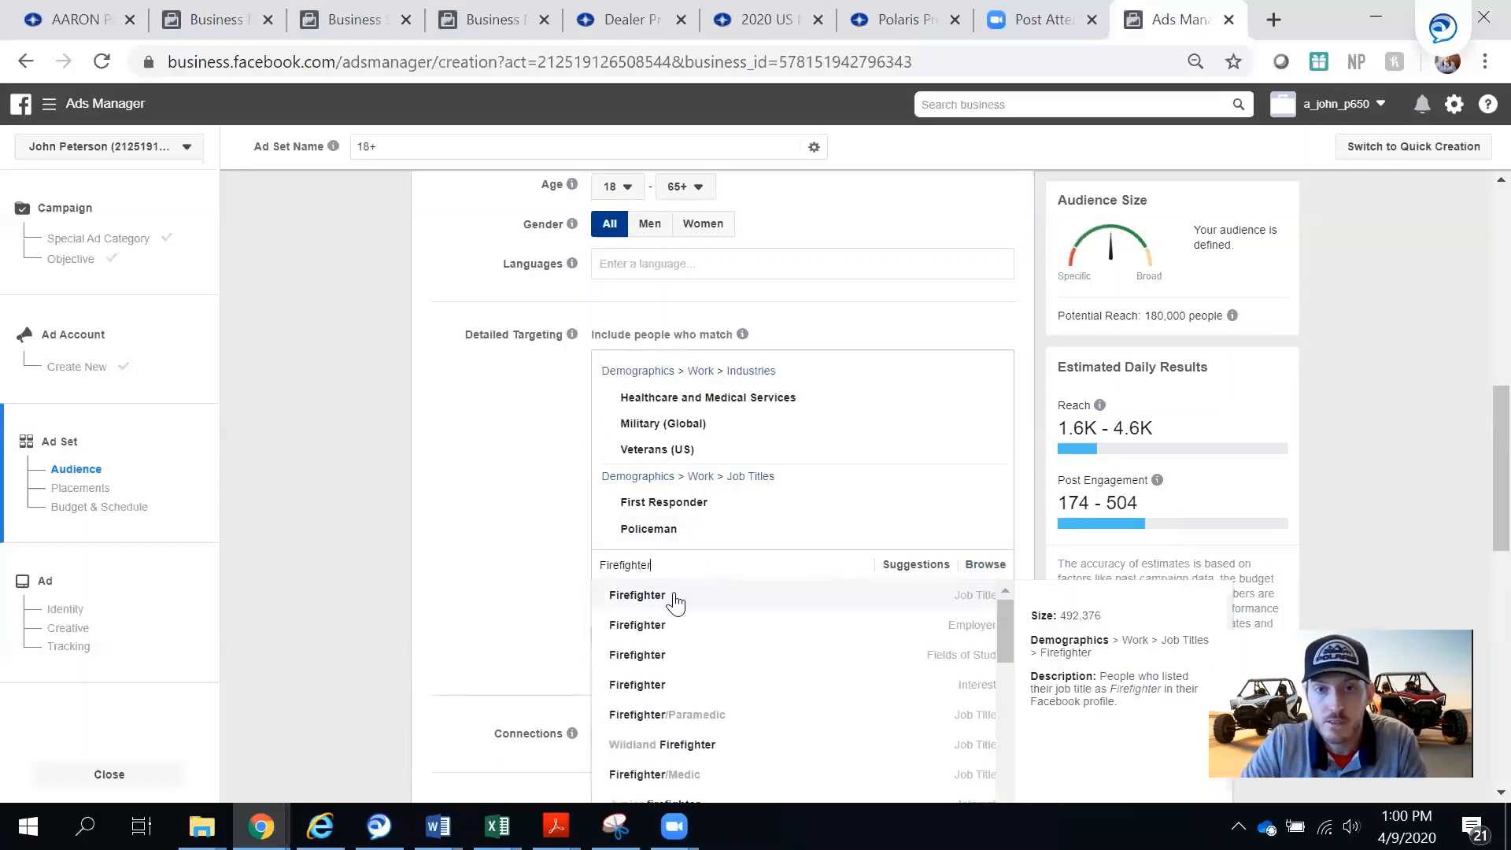
pyautogui.click(677, 603)
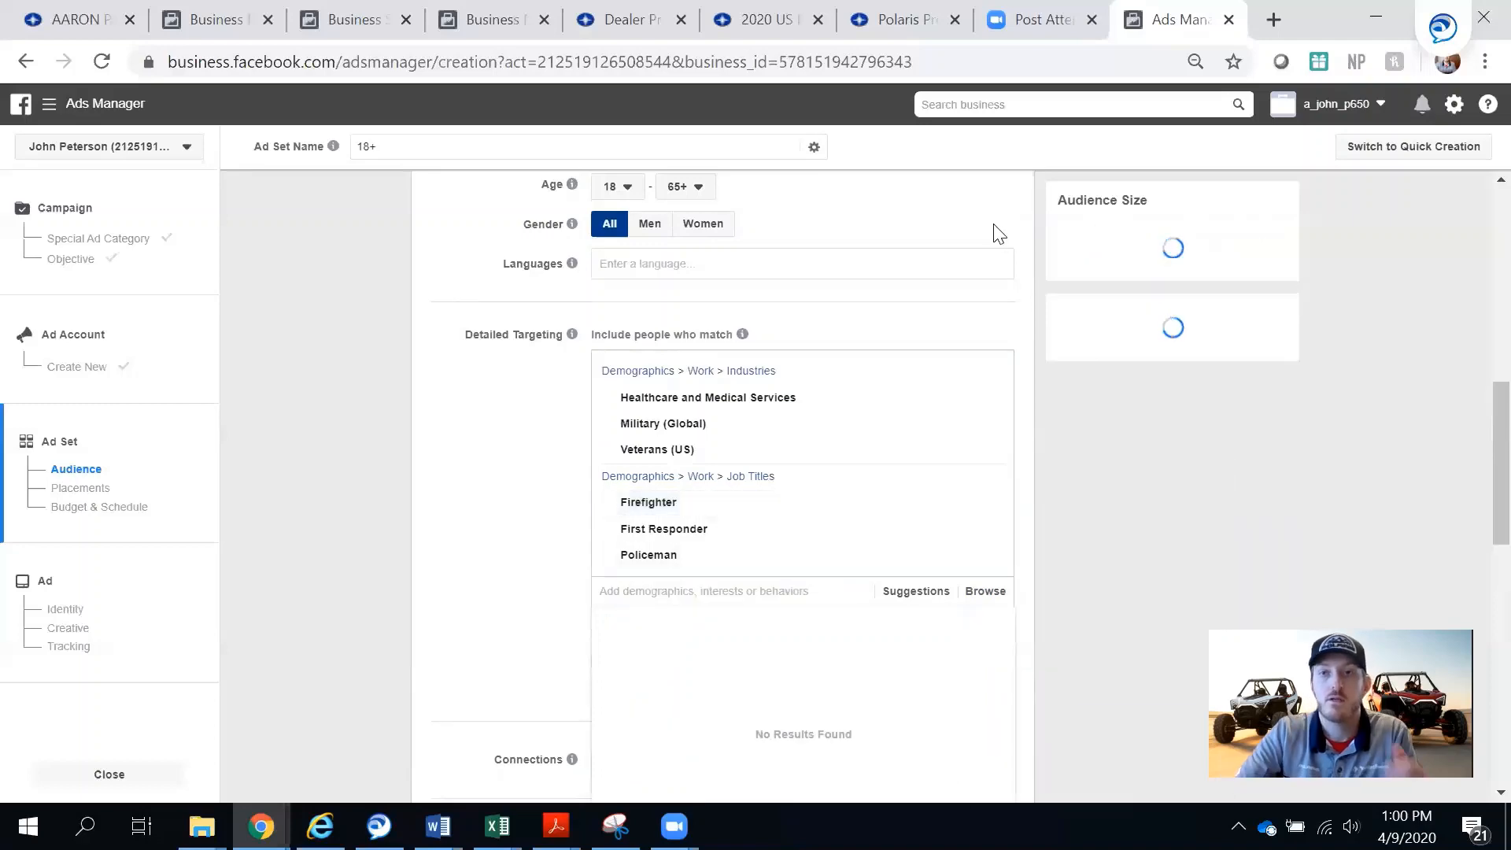
# Step: Review the audience's target locations and map, age and gender settings, detailed targeting entries and the ad placements choice
pyautogui.scroll(7, 889, 484)
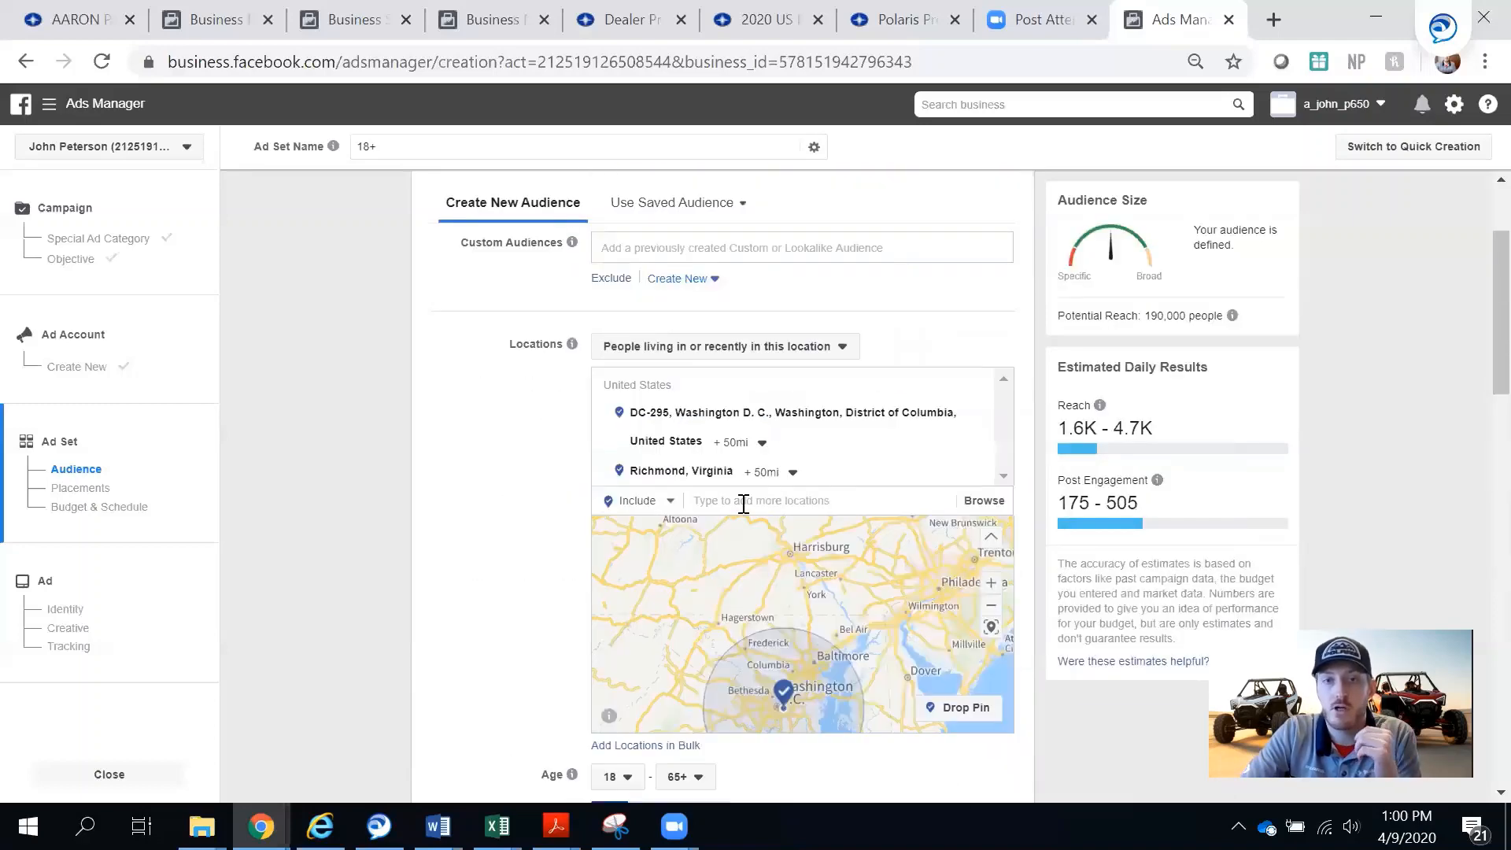
pyautogui.scroll(-2, 903, 659)
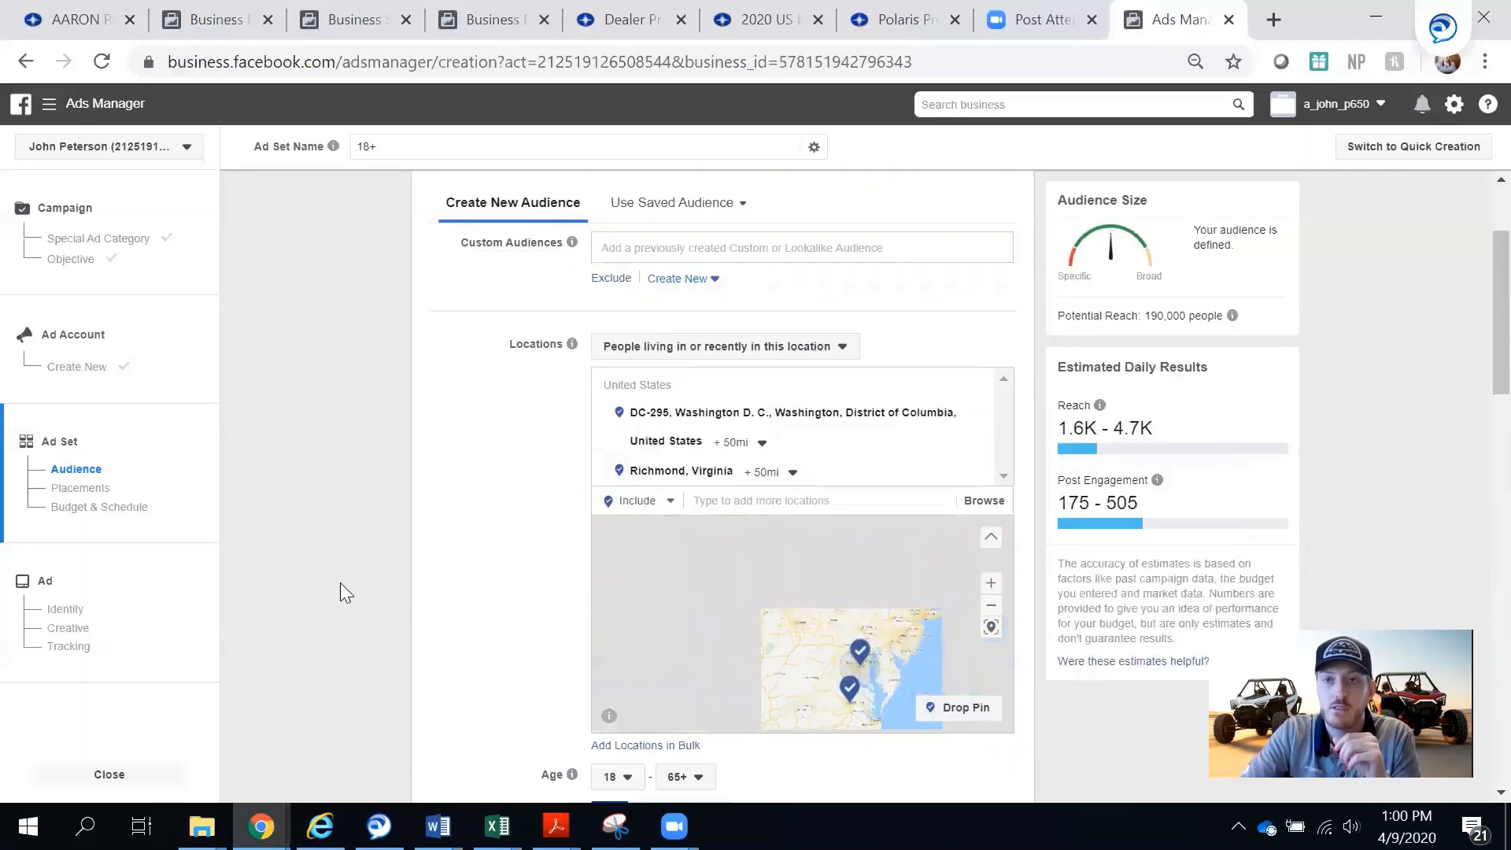
pyautogui.scroll(3, 590, 665)
pyautogui.scroll(-7, 476, 661)
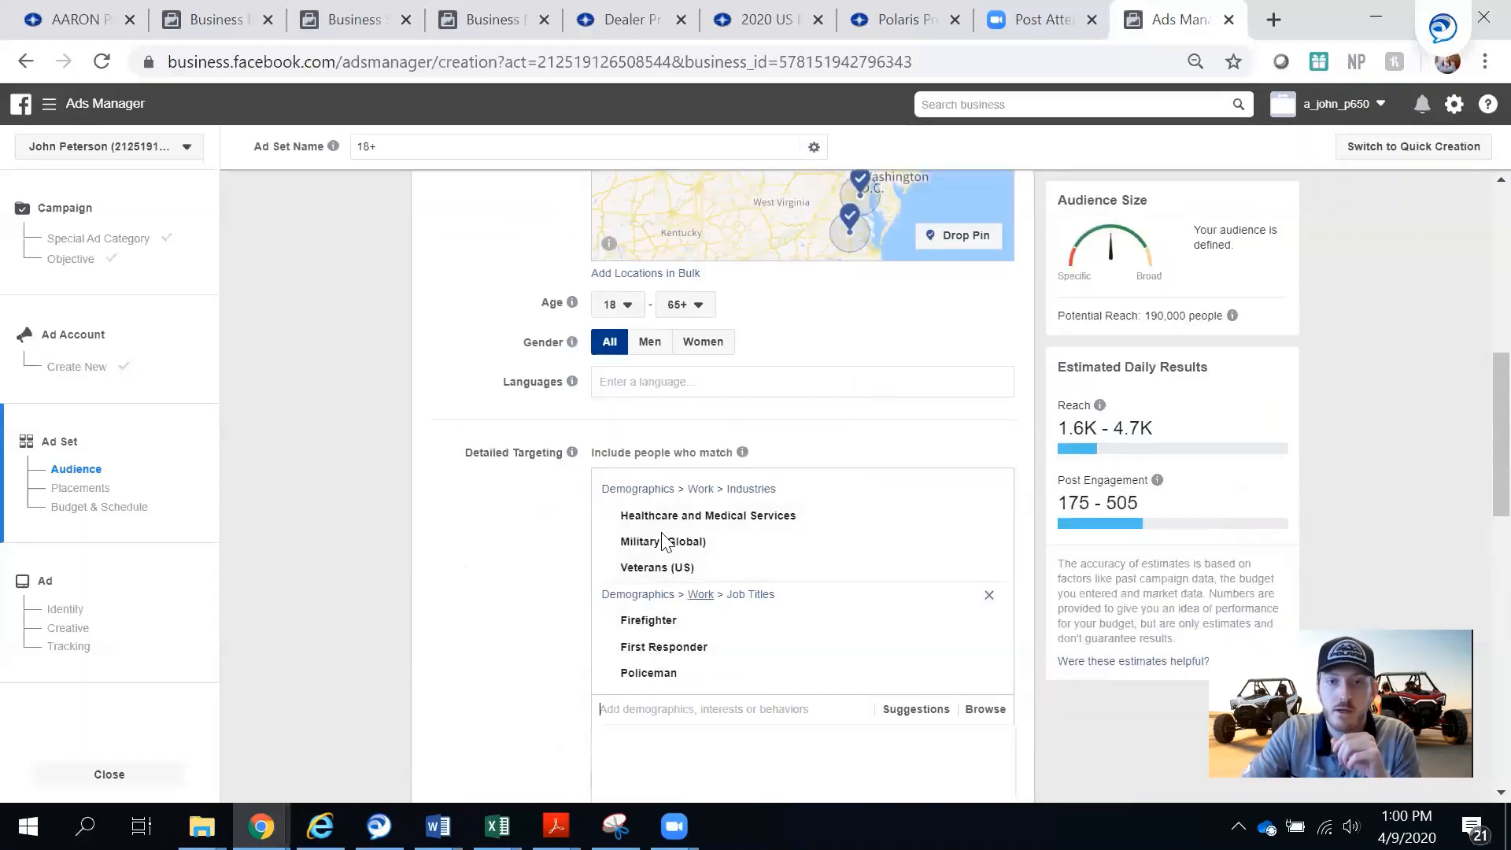
pyautogui.scroll(-6, 438, 593)
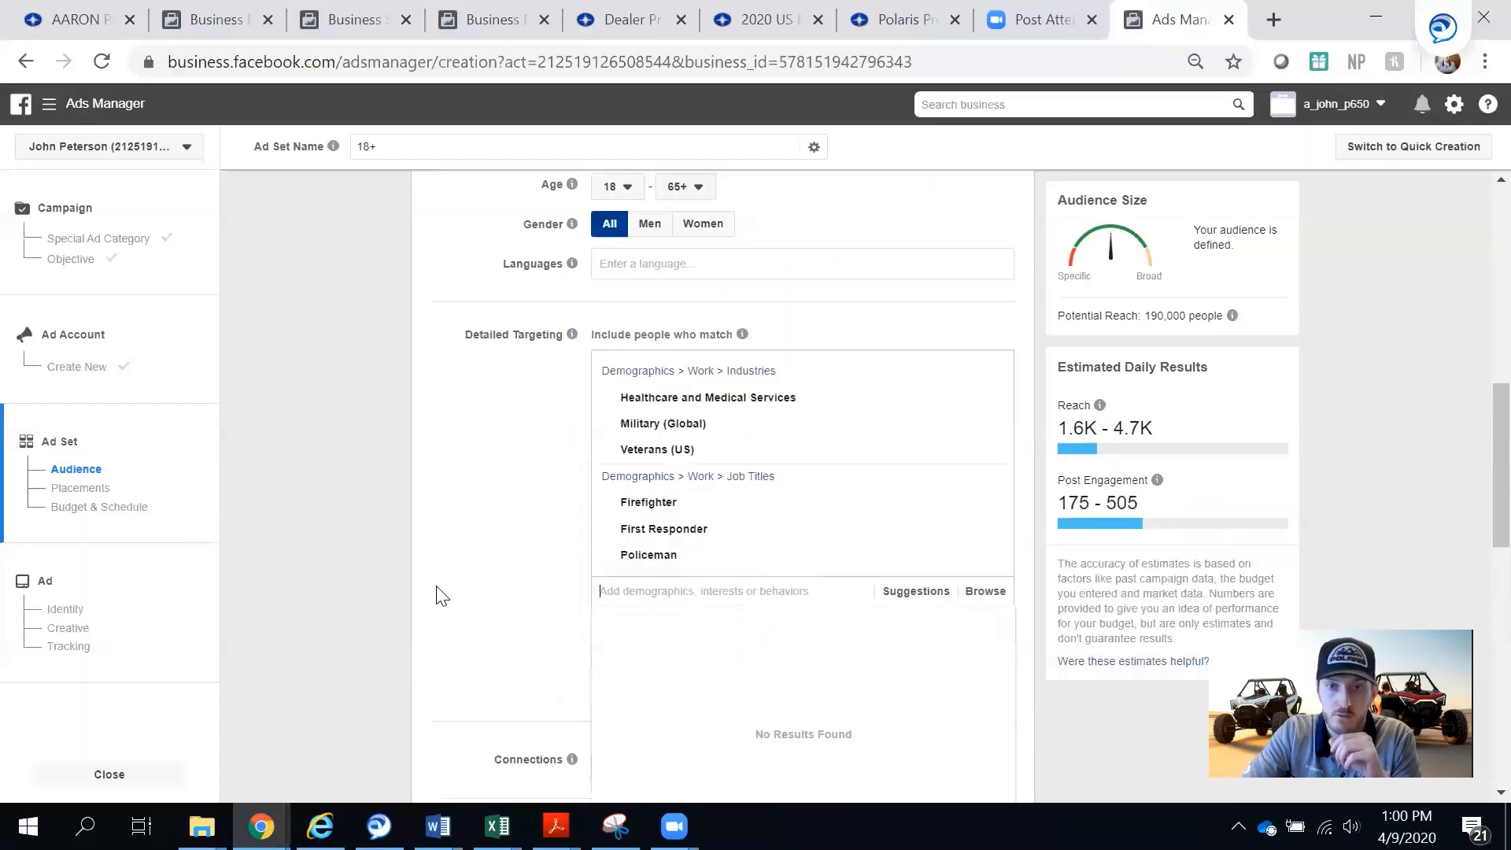
pyautogui.scroll(-2, 617, 630)
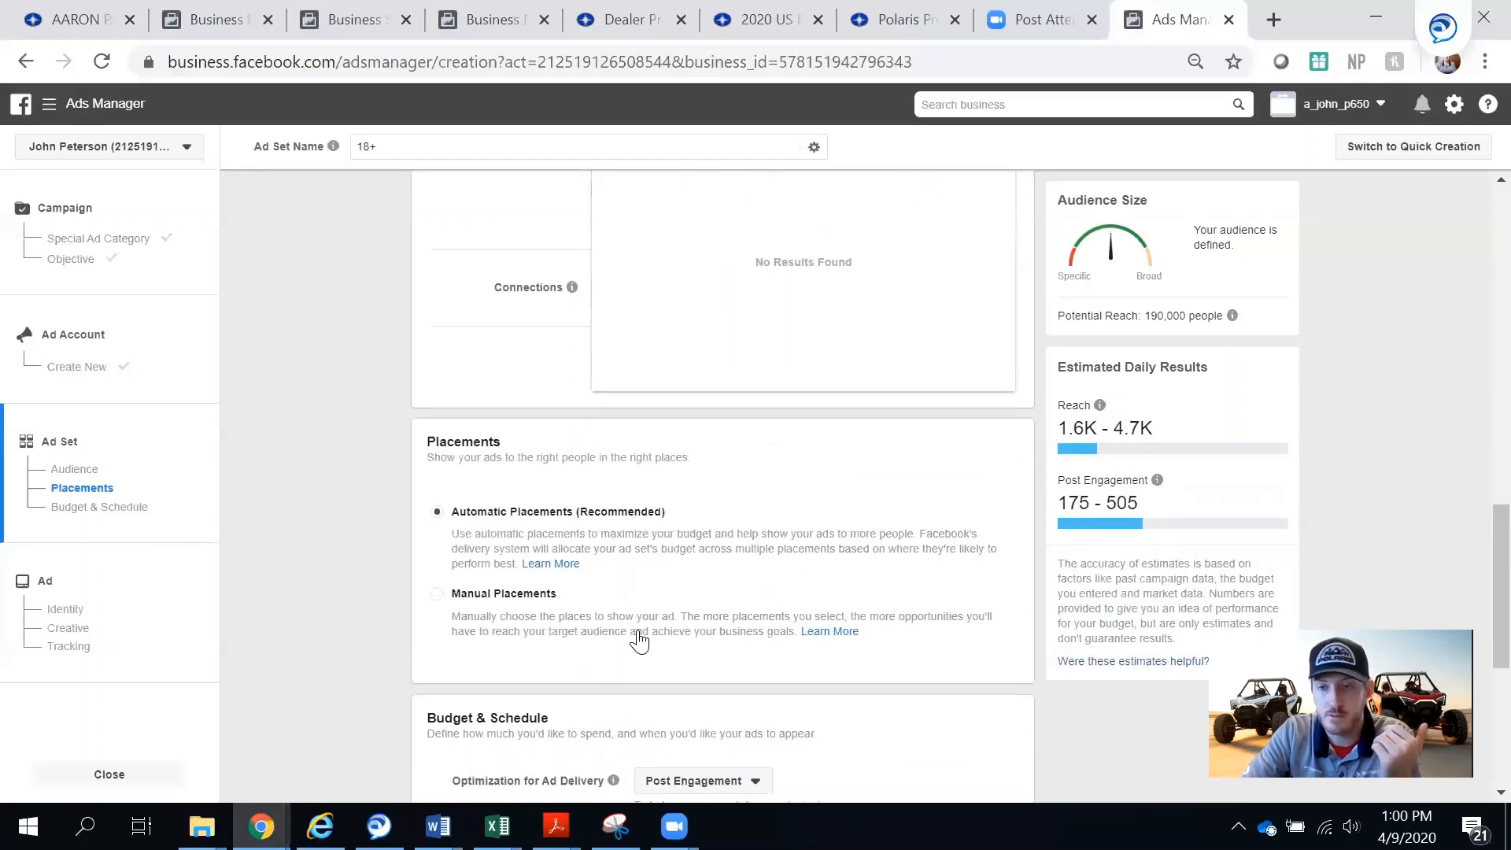
pyautogui.scroll(6, 631, 512)
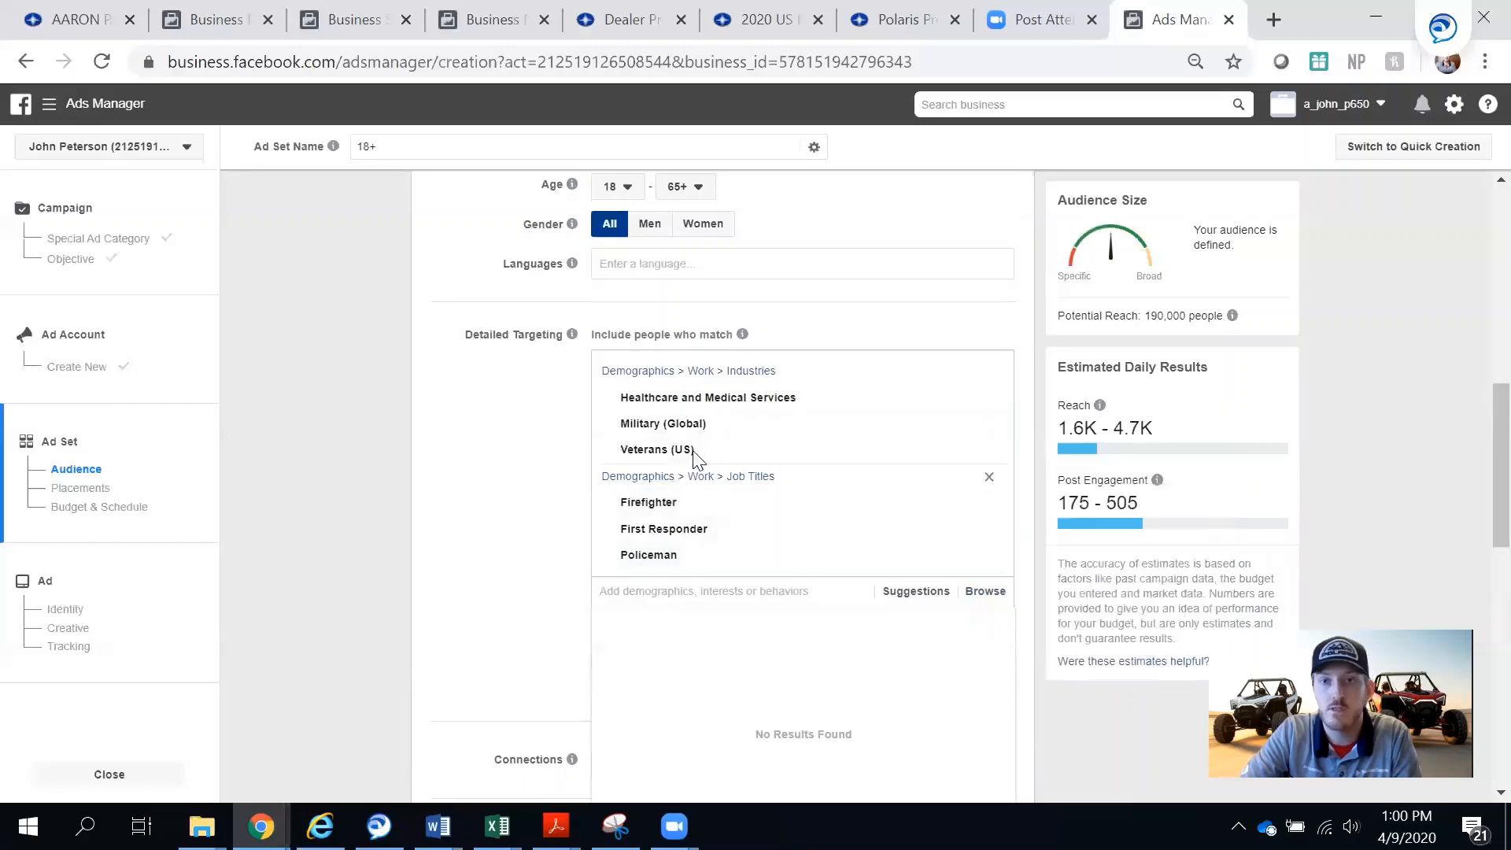
pyautogui.scroll(-1, 563, 655)
# Step: Examine the ad set's delivery optimization choices, cost control, daily versus lifetime budget, and continuous versus dated schedule options
pyautogui.scroll(-9, 535, 657)
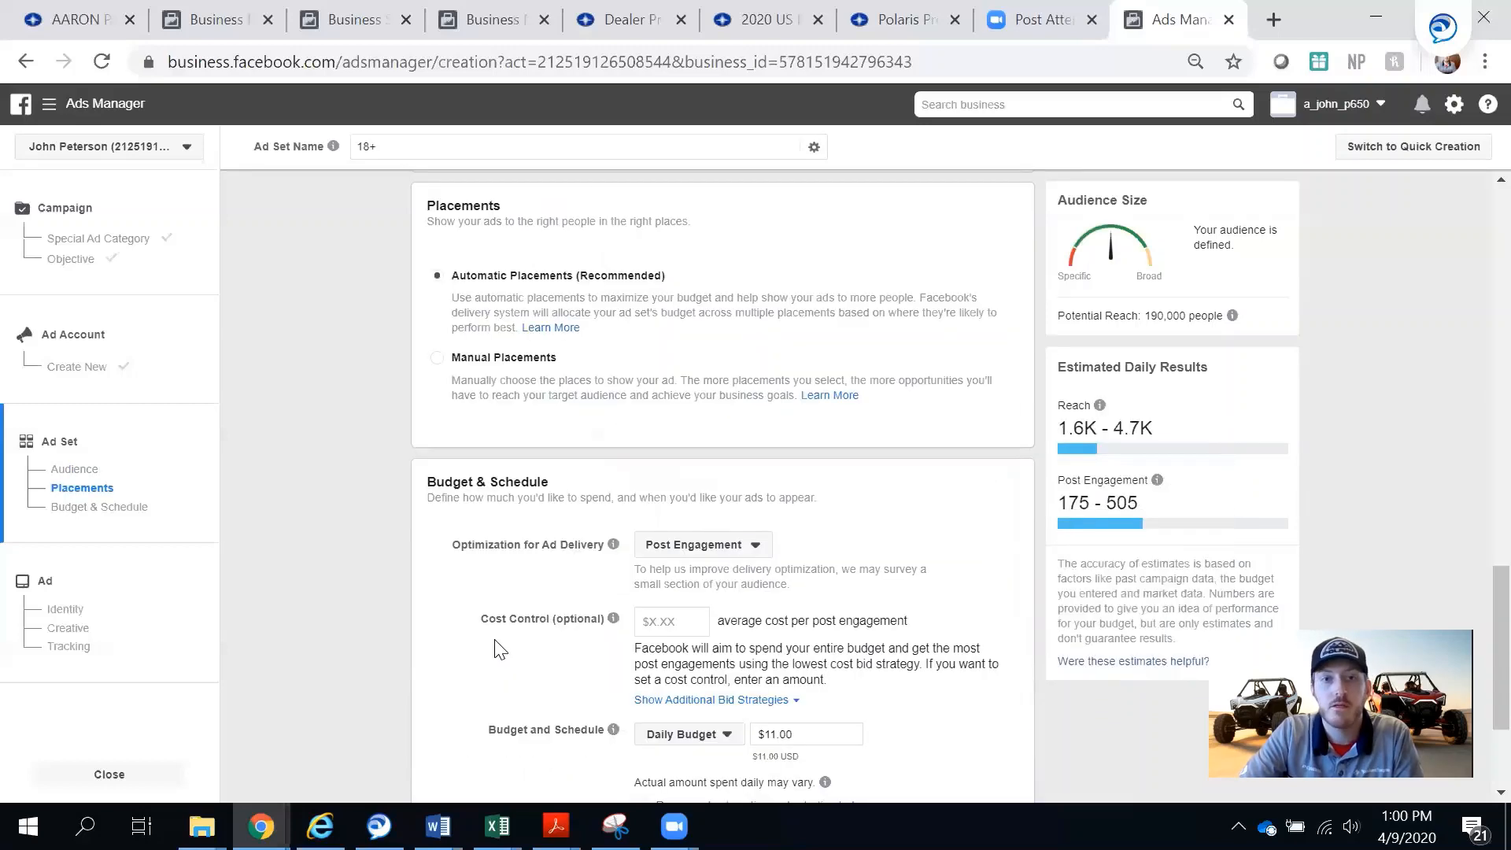
pyautogui.scroll(-3, 448, 496)
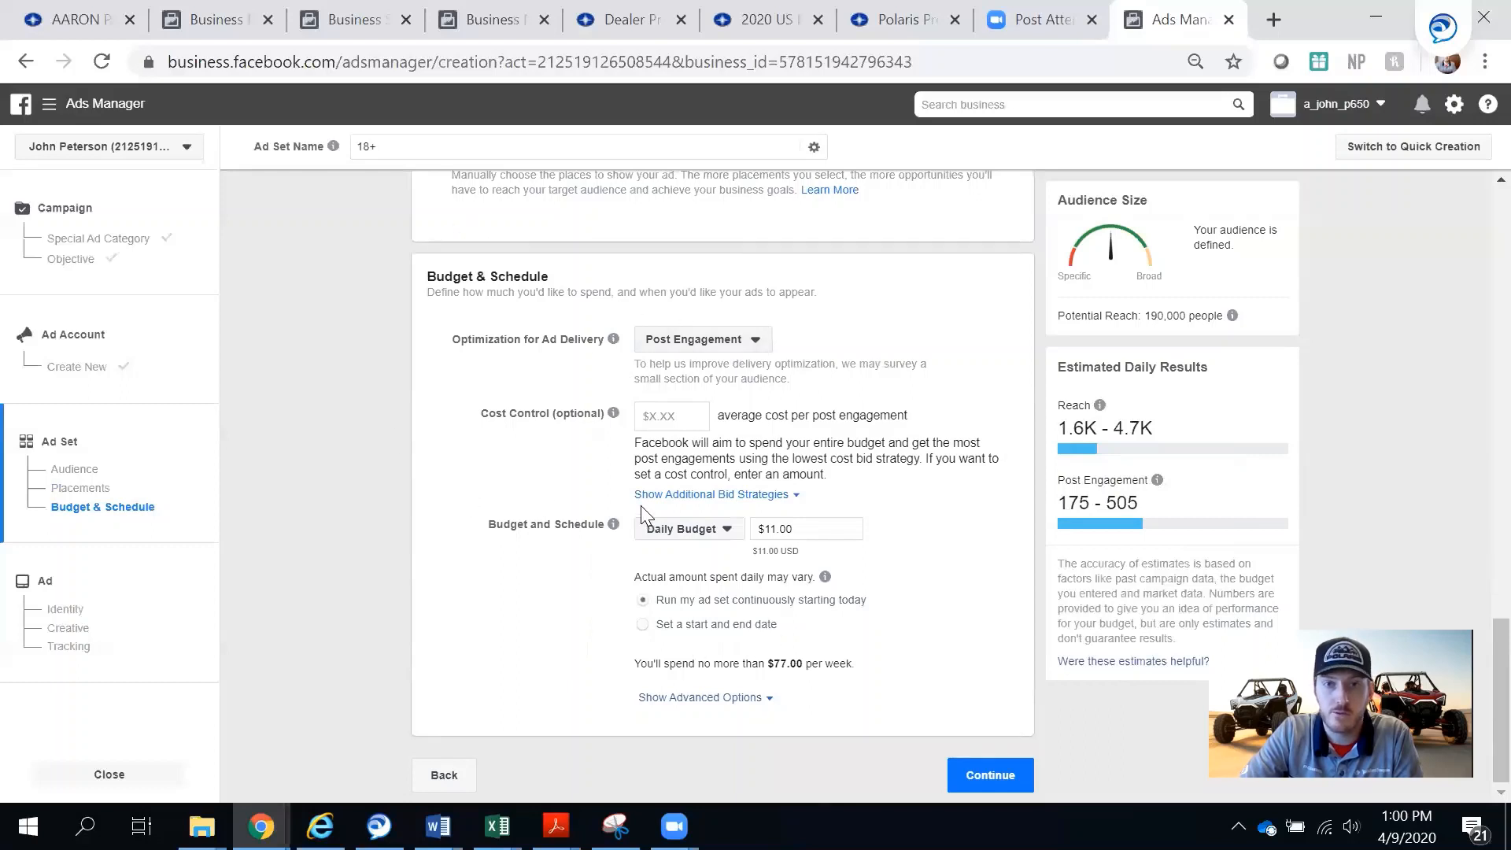
pyautogui.click(754, 348)
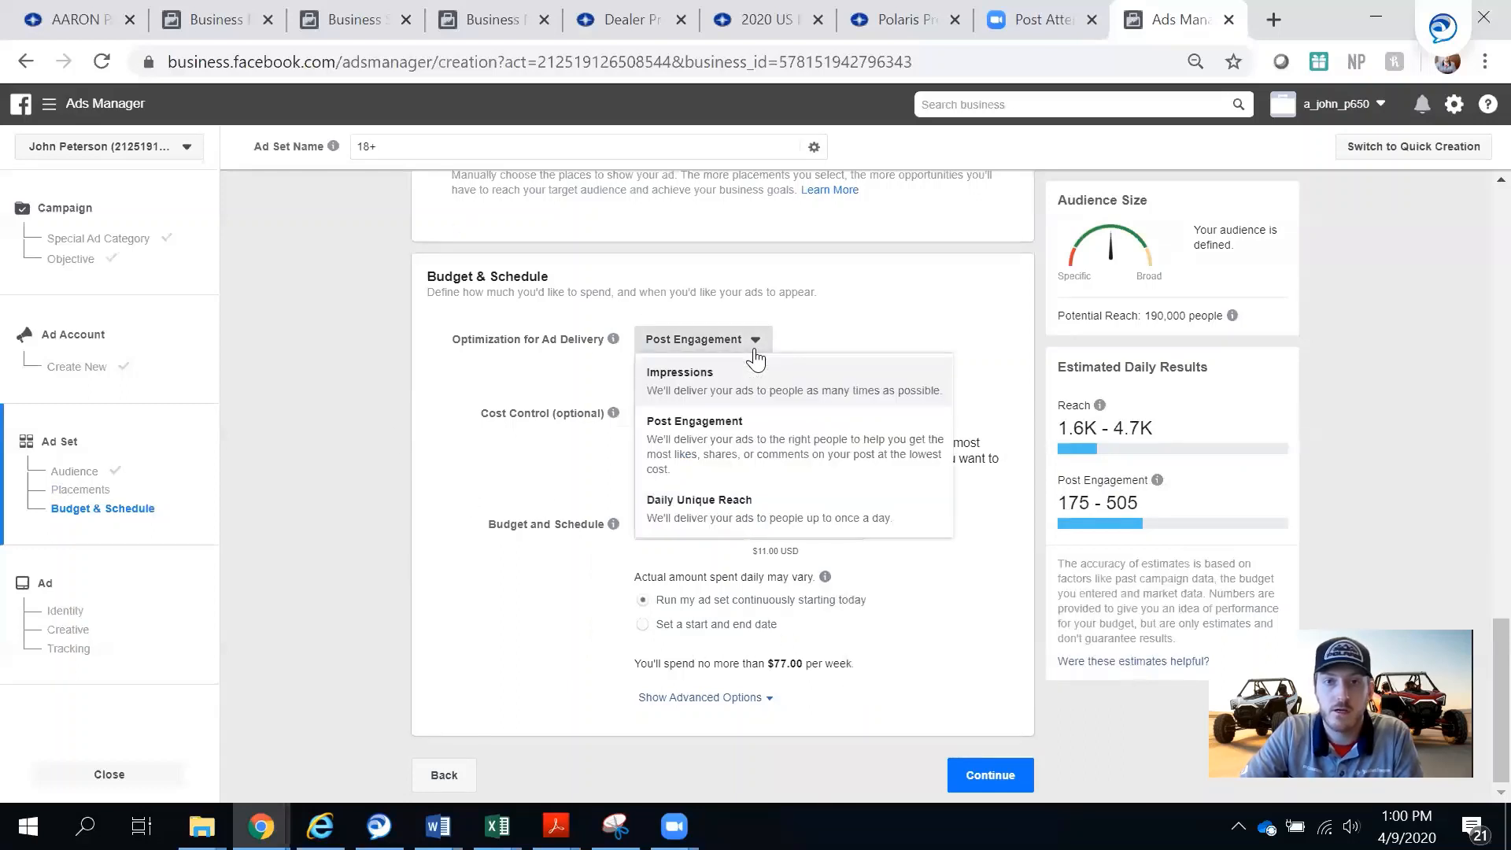
pyautogui.click(446, 365)
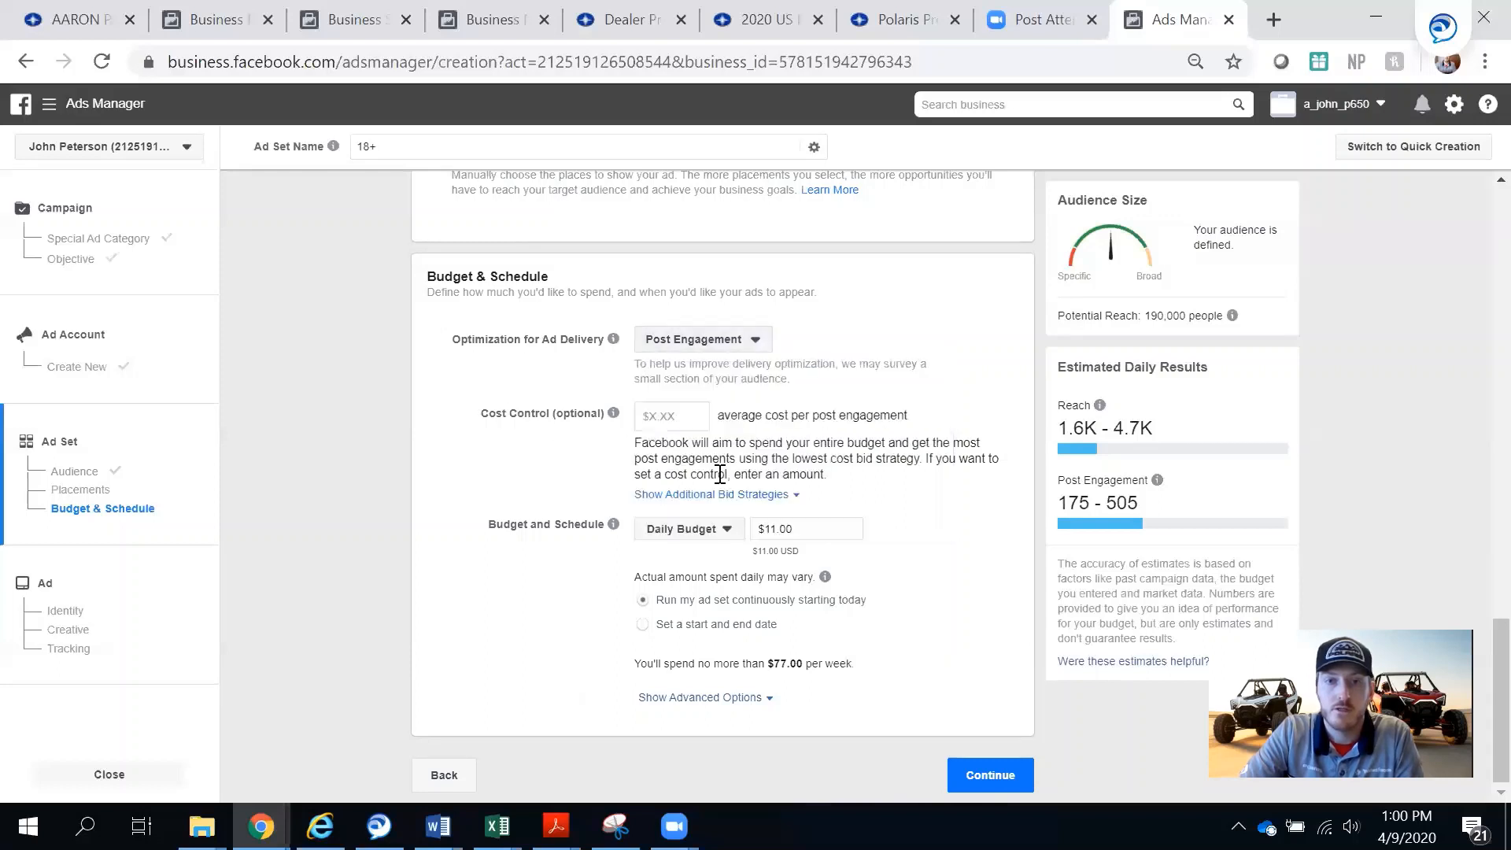
pyautogui.click(677, 415)
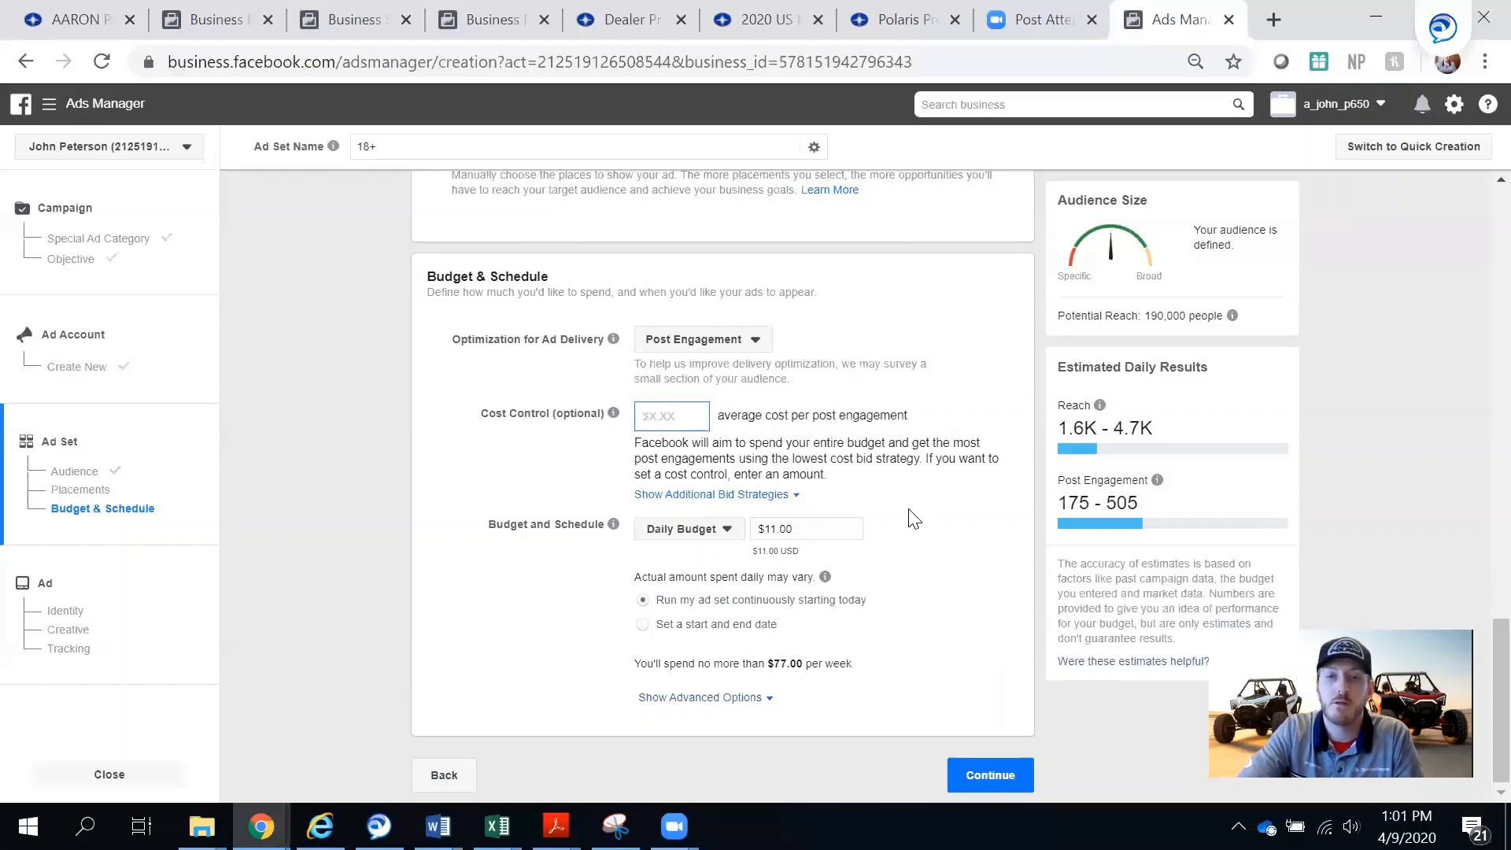
pyautogui.click(694, 531)
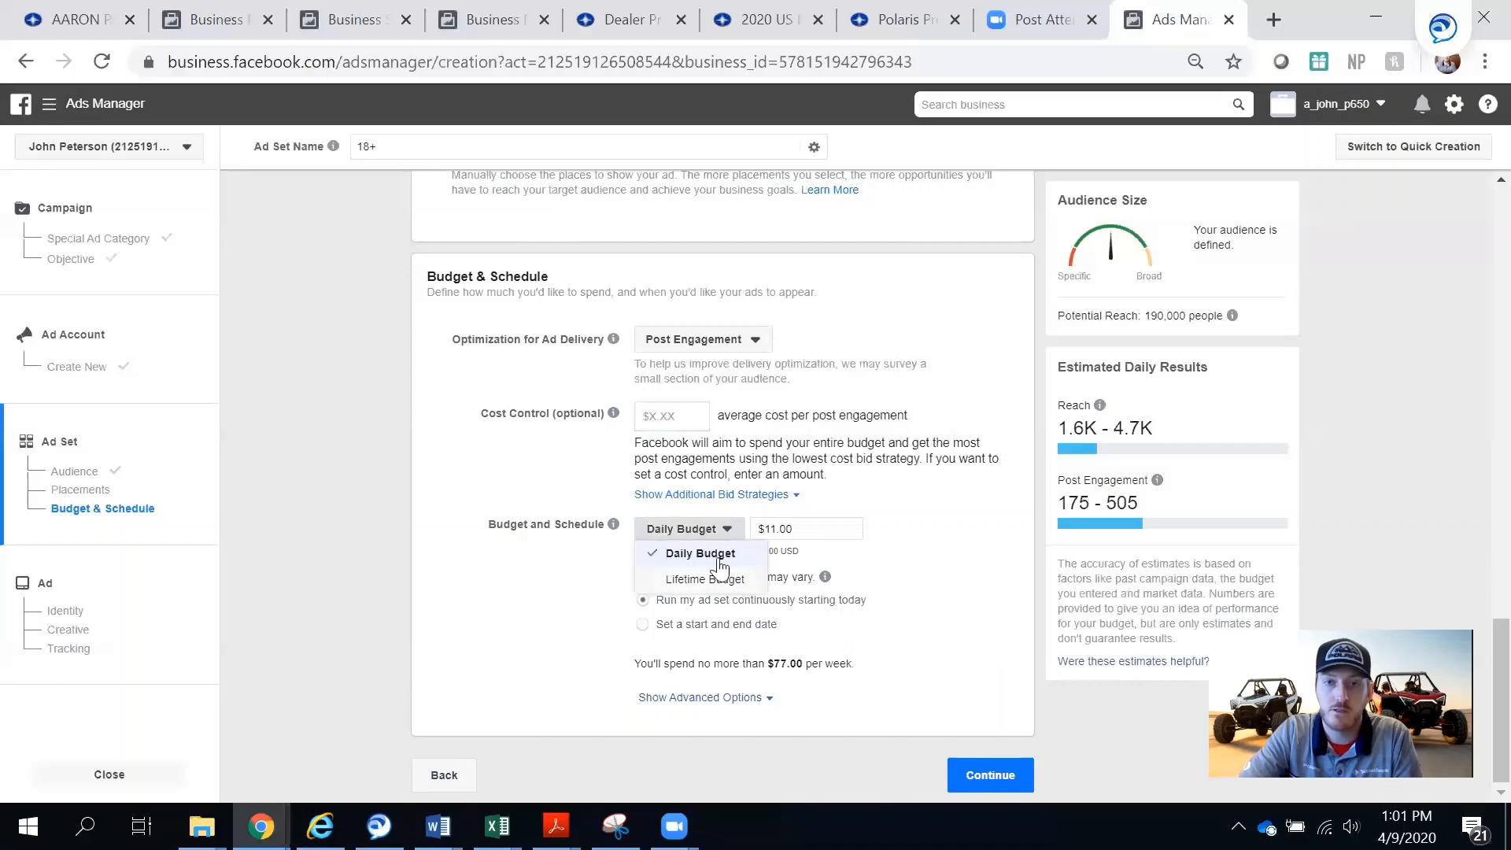
pyautogui.click(865, 544)
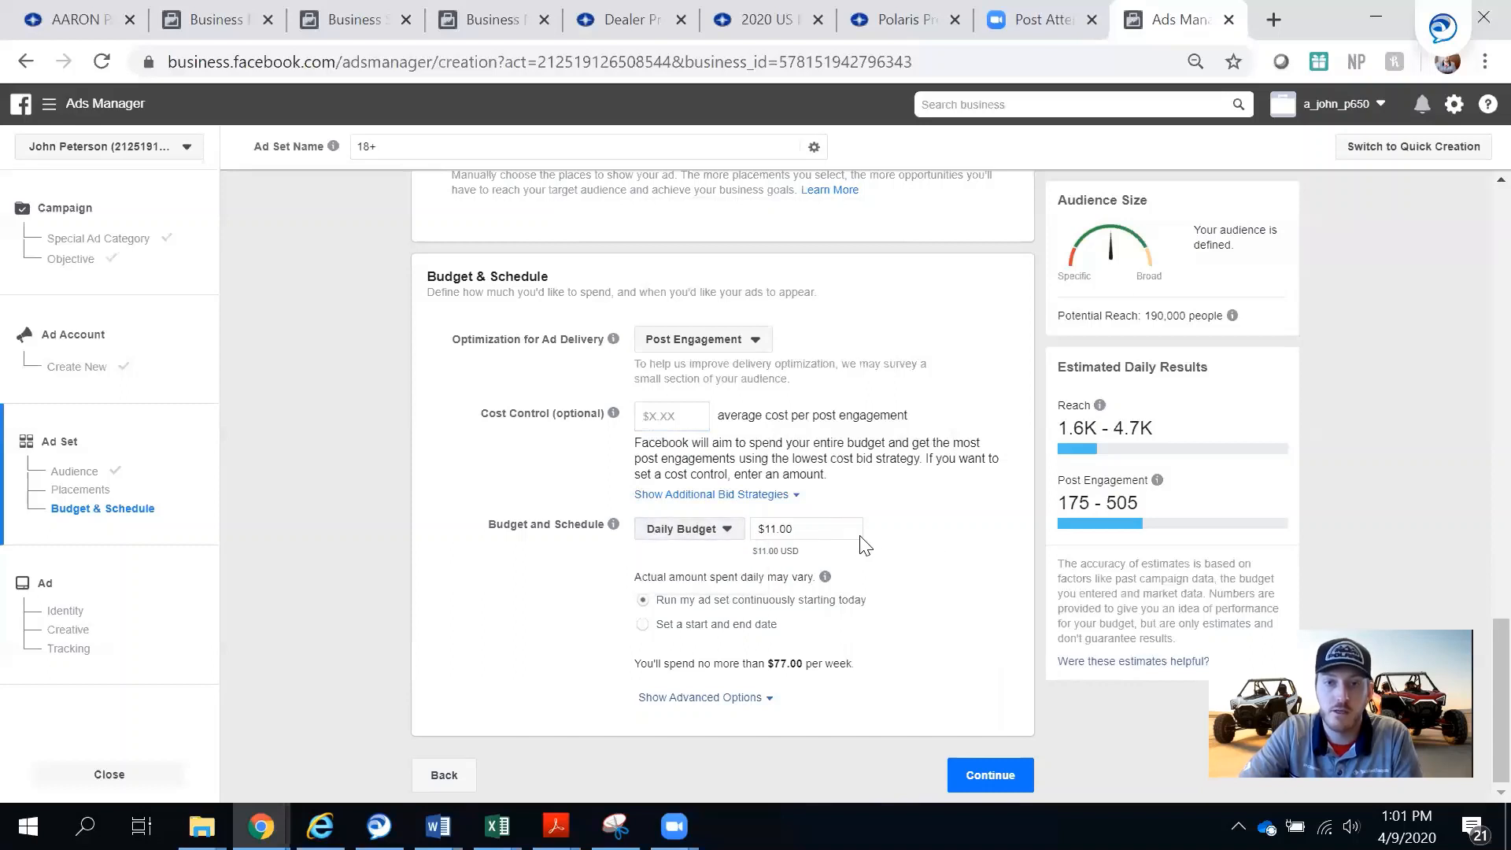
pyautogui.click(647, 626)
pyautogui.scroll(-1, 801, 676)
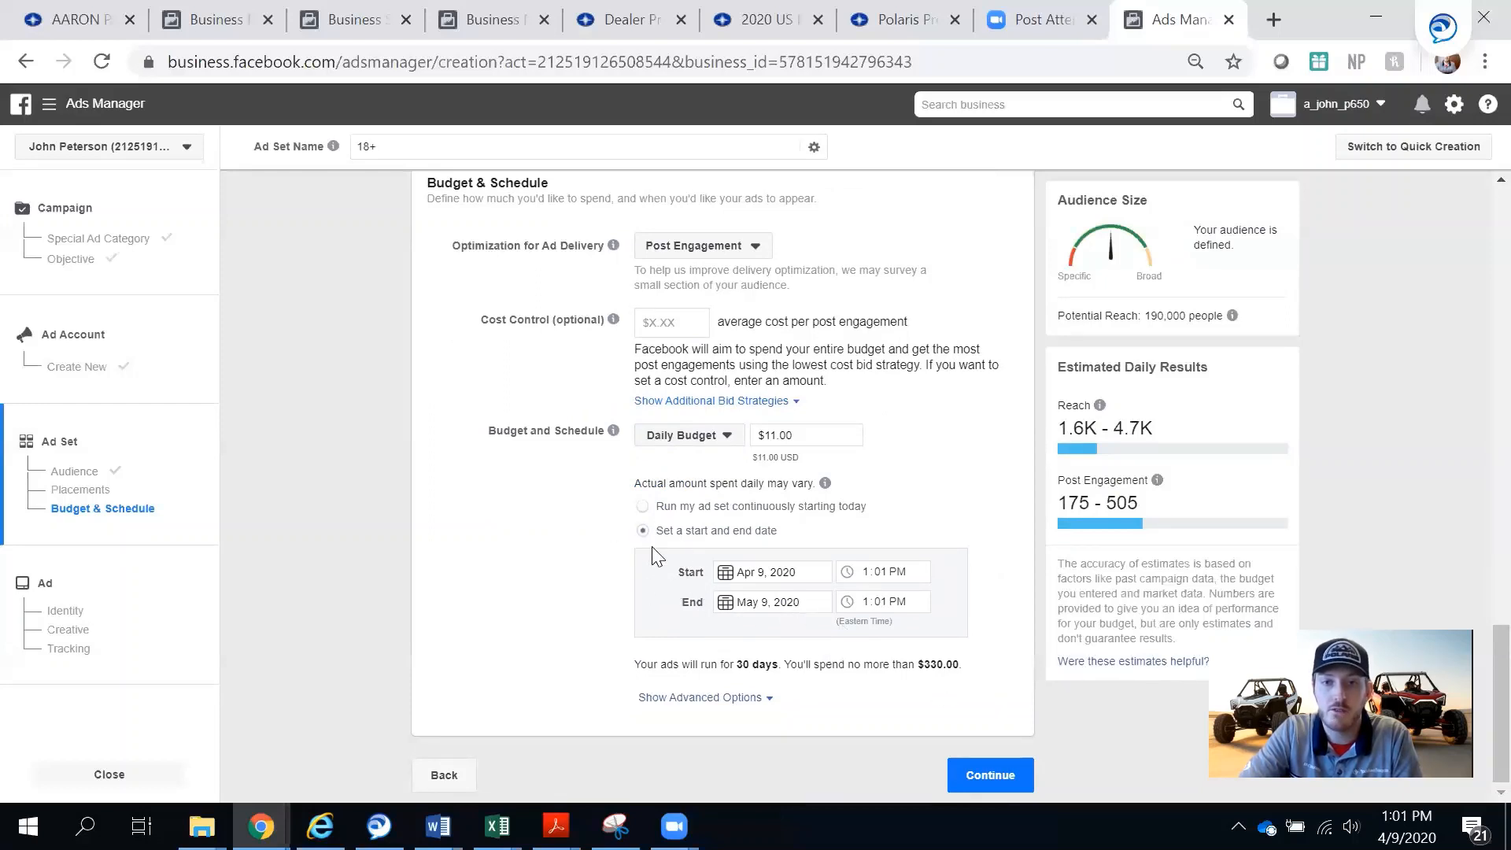
pyautogui.click(644, 507)
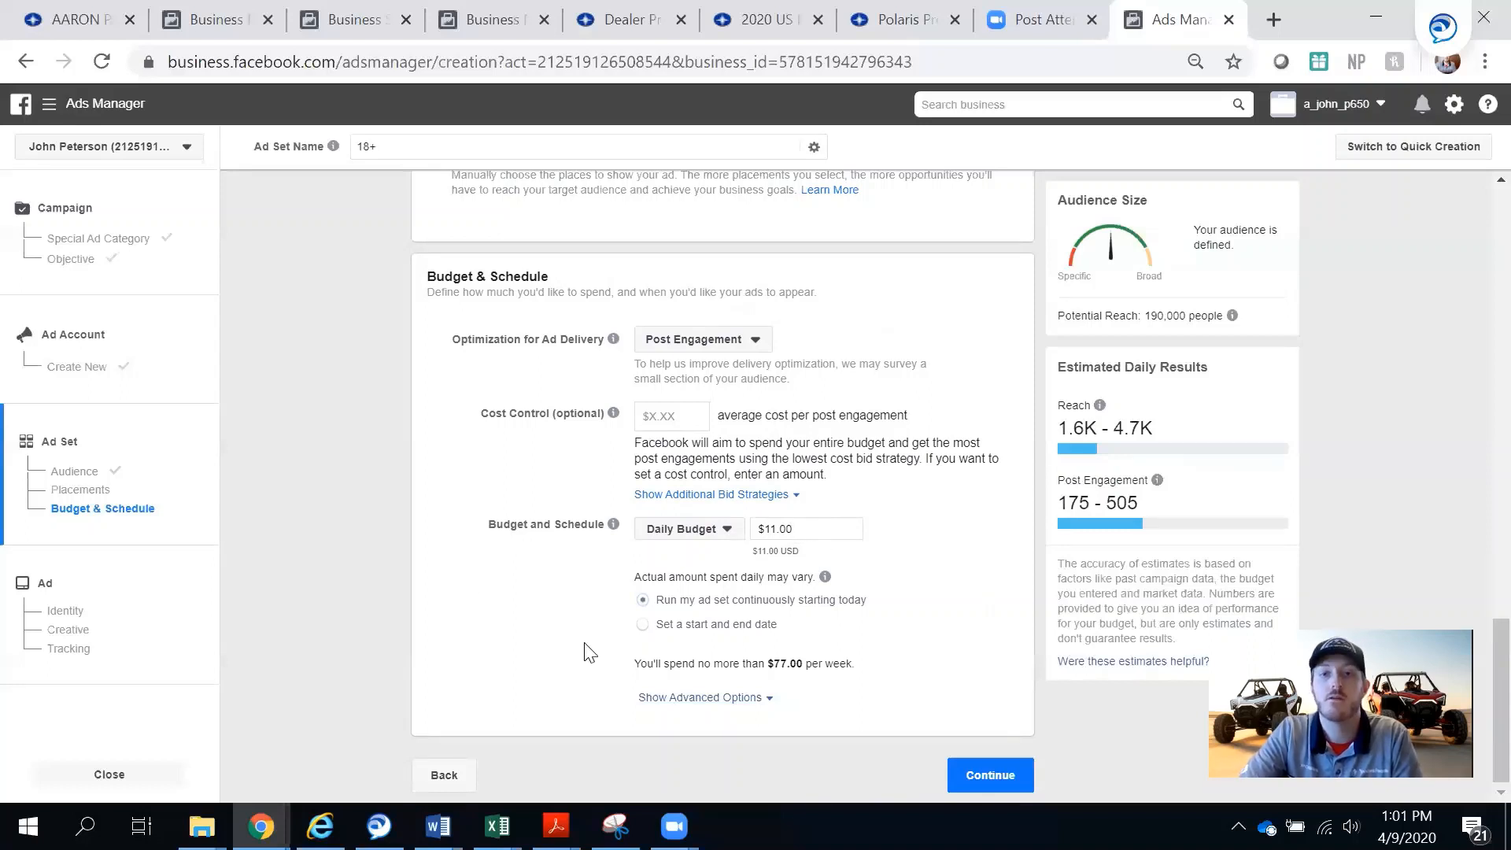
# Step: Schedule the ad set to run with a start and end date, and continue to the ad setup
pyautogui.click(642, 625)
pyautogui.scroll(-2, 529, 637)
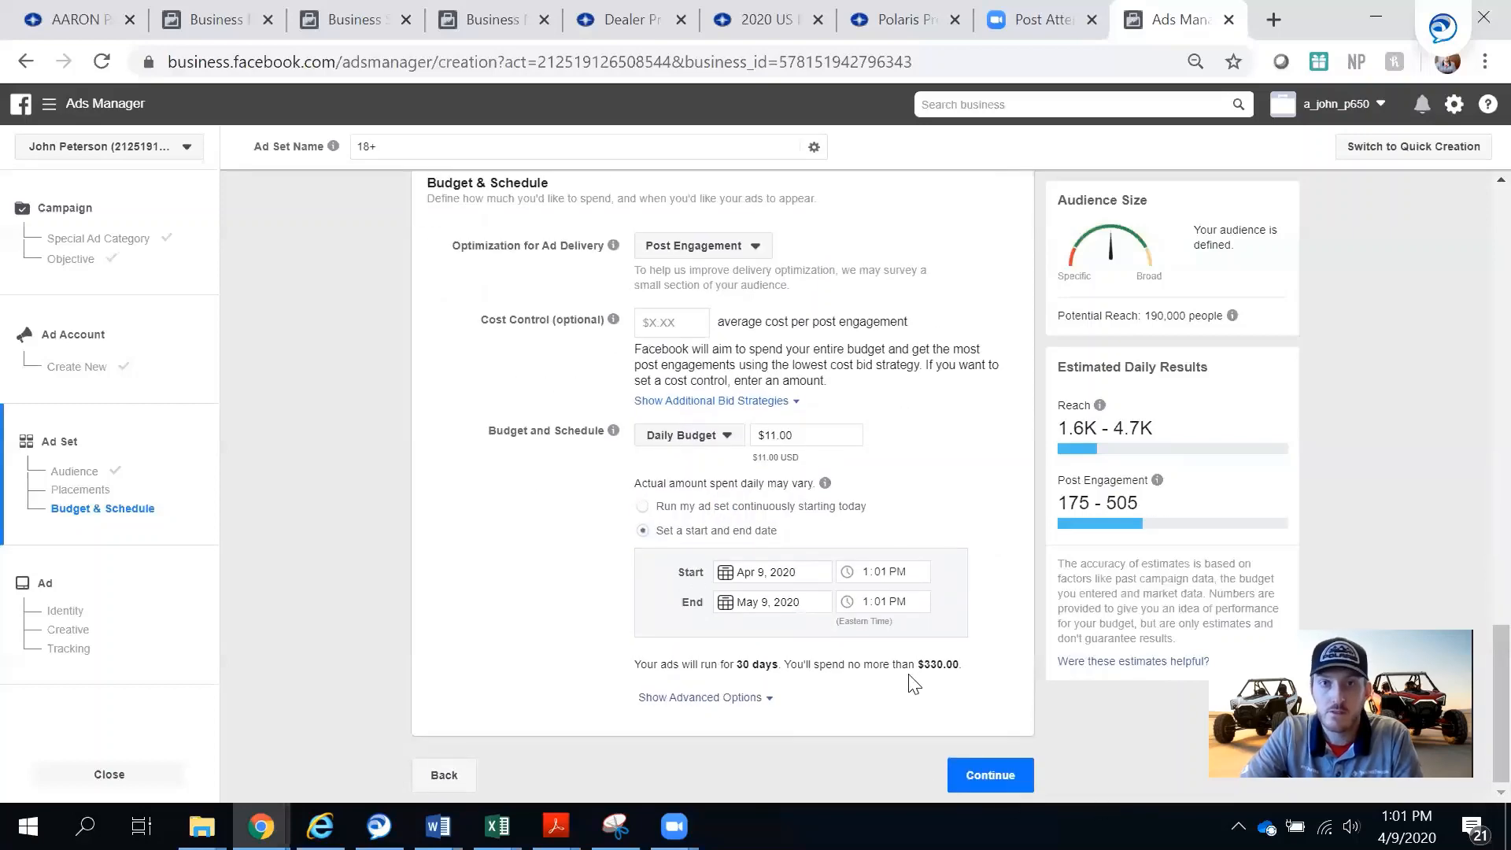
pyautogui.scroll(5, 910, 682)
pyautogui.scroll(-5, 910, 682)
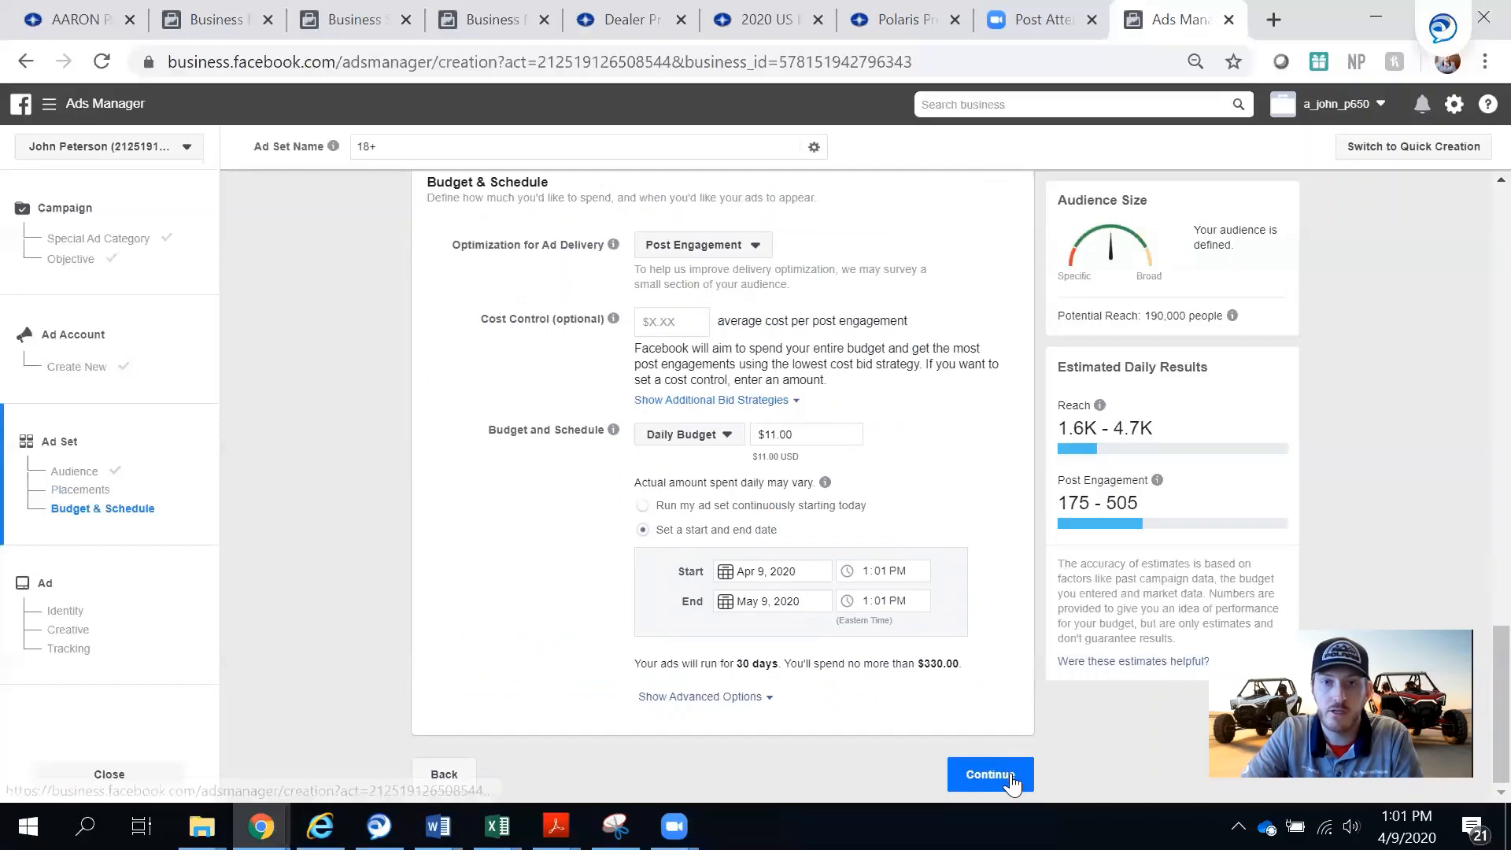
pyautogui.click(1010, 775)
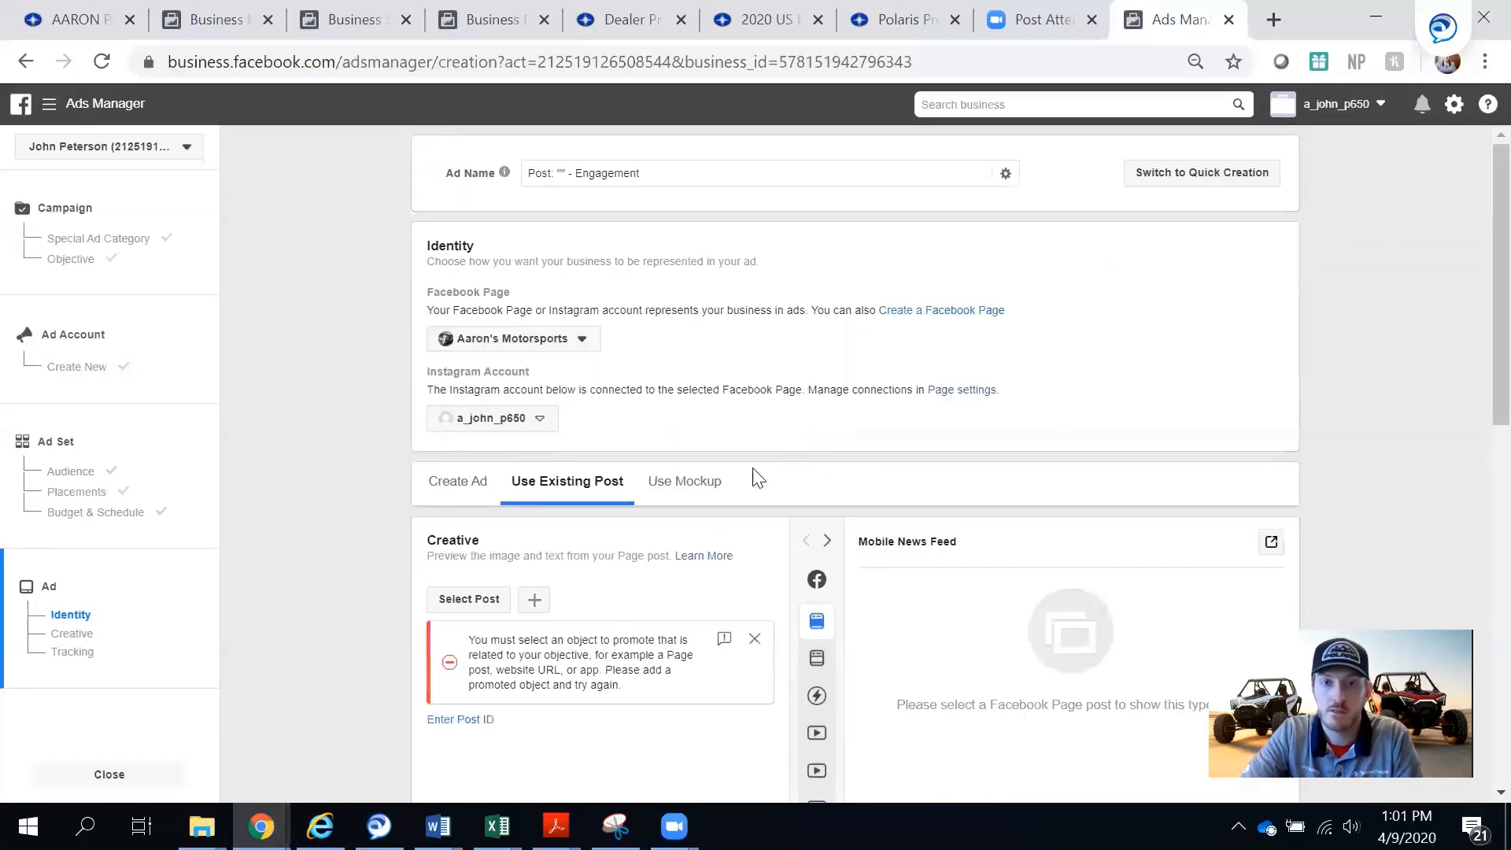
# Step: Choose the existing Facebook Page post "Test 1" from Mar 29, 2020 as the ad creative and check its mobile news feed preview
pyautogui.scroll(-1, 601, 538)
pyautogui.scroll(1, 610, 542)
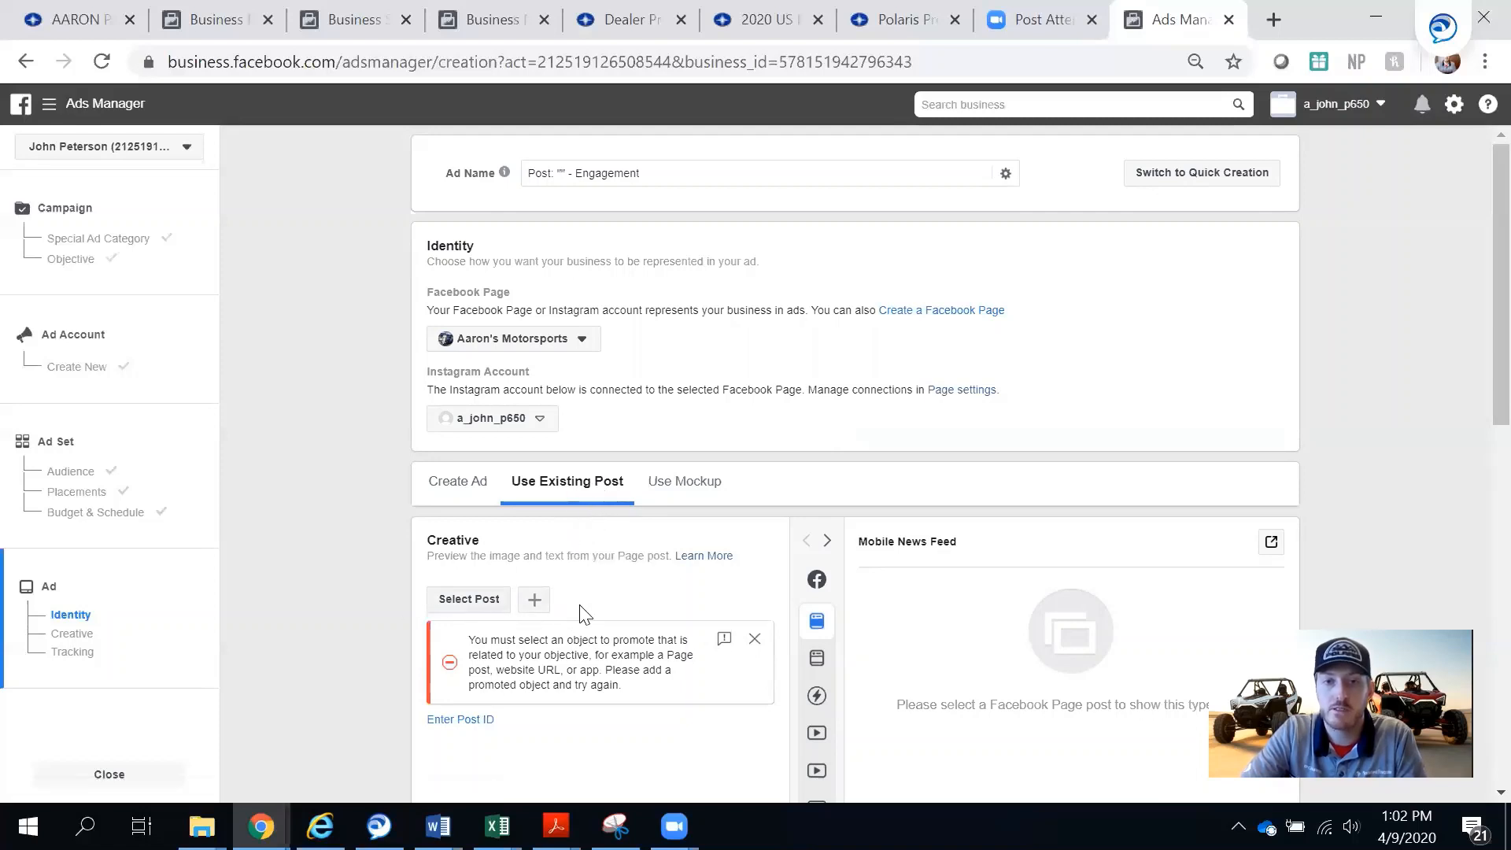
pyautogui.scroll(-1, 594, 572)
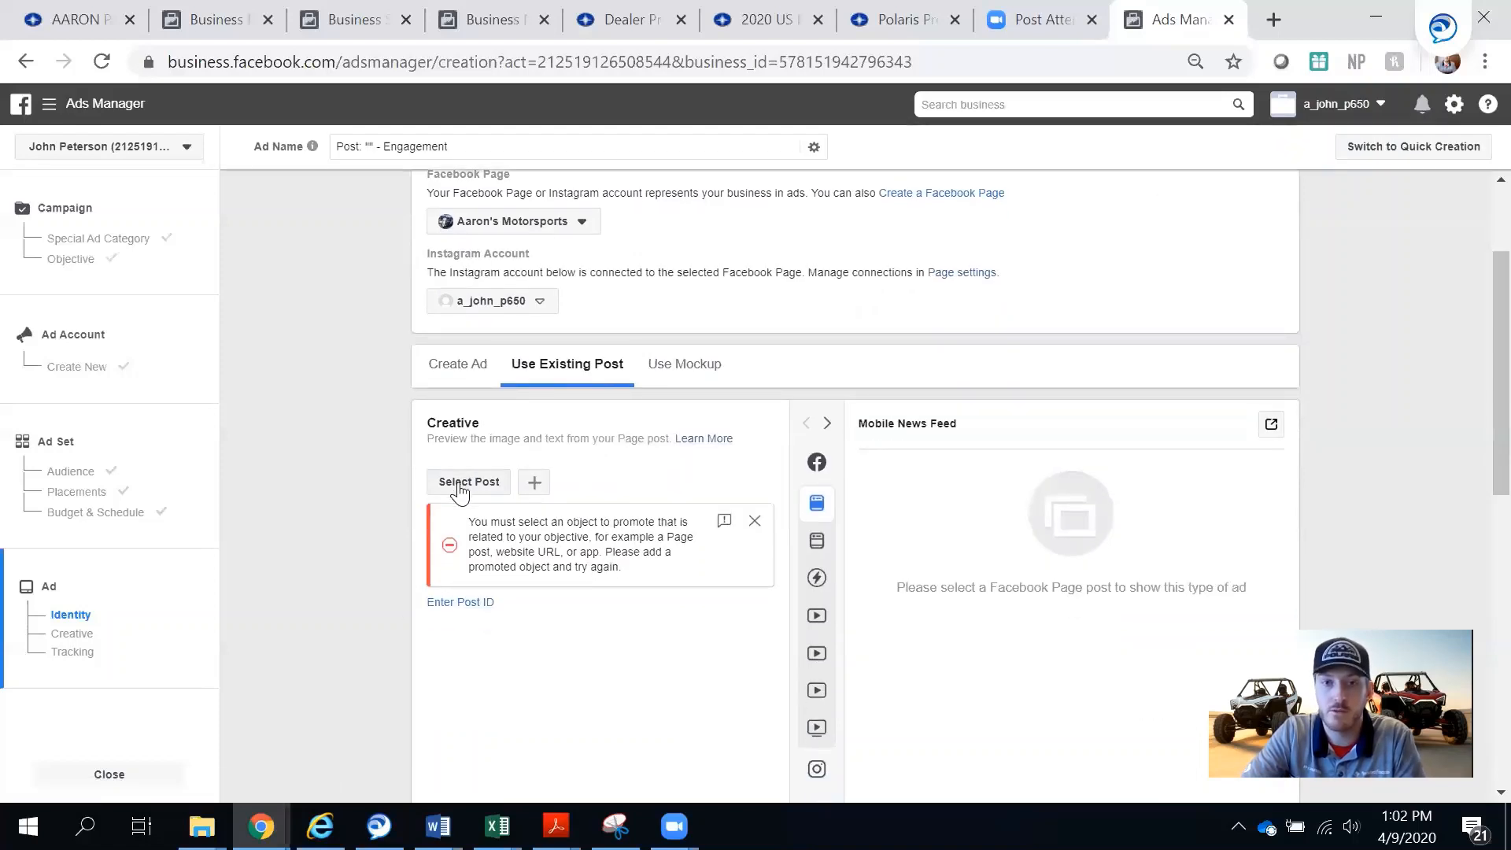
pyautogui.scroll(1, 660, 482)
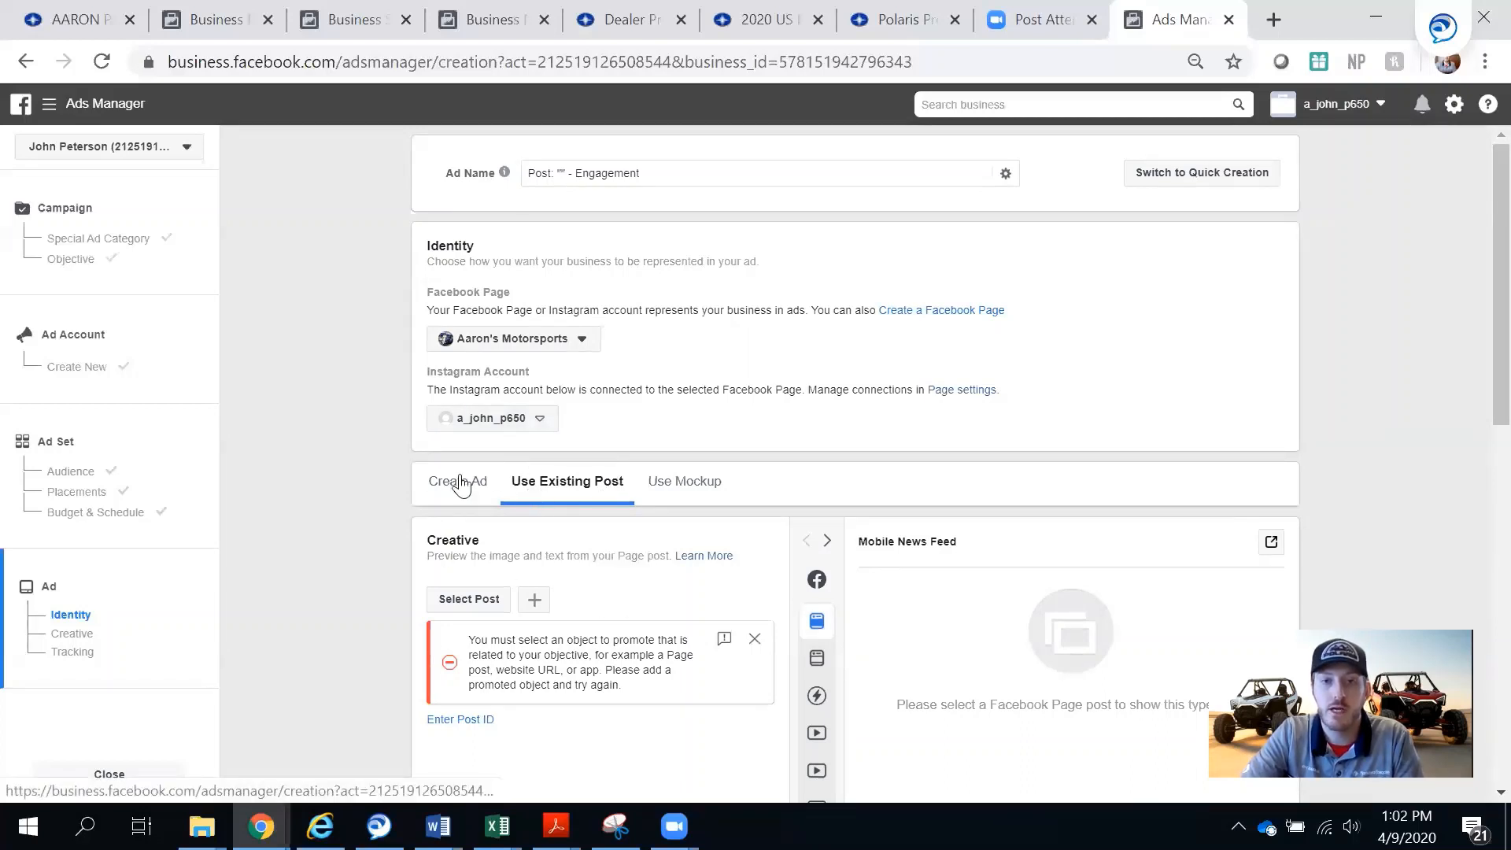
pyautogui.click(469, 599)
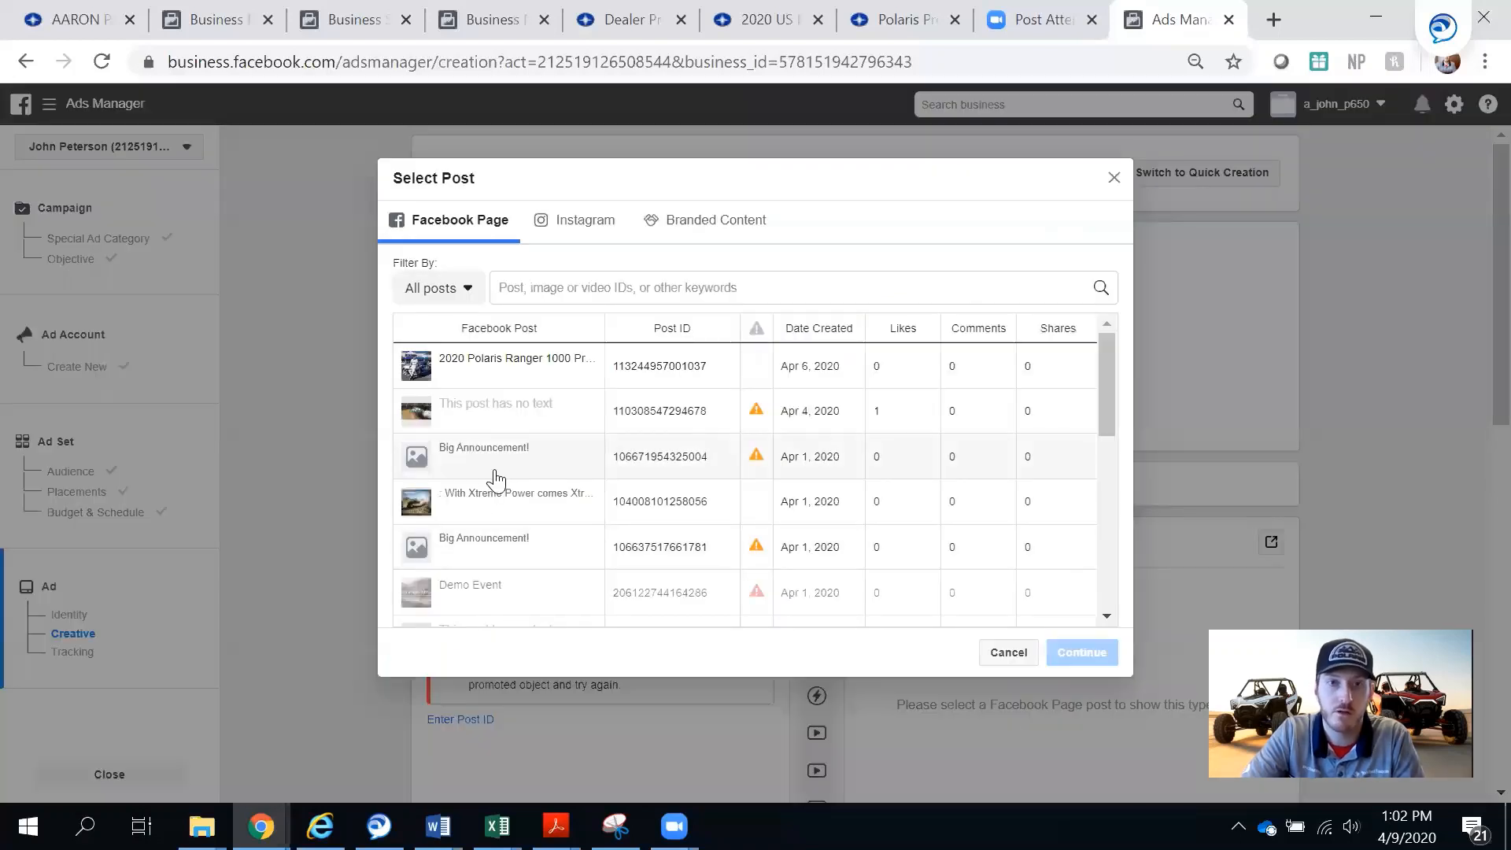
pyautogui.scroll(-2, 531, 513)
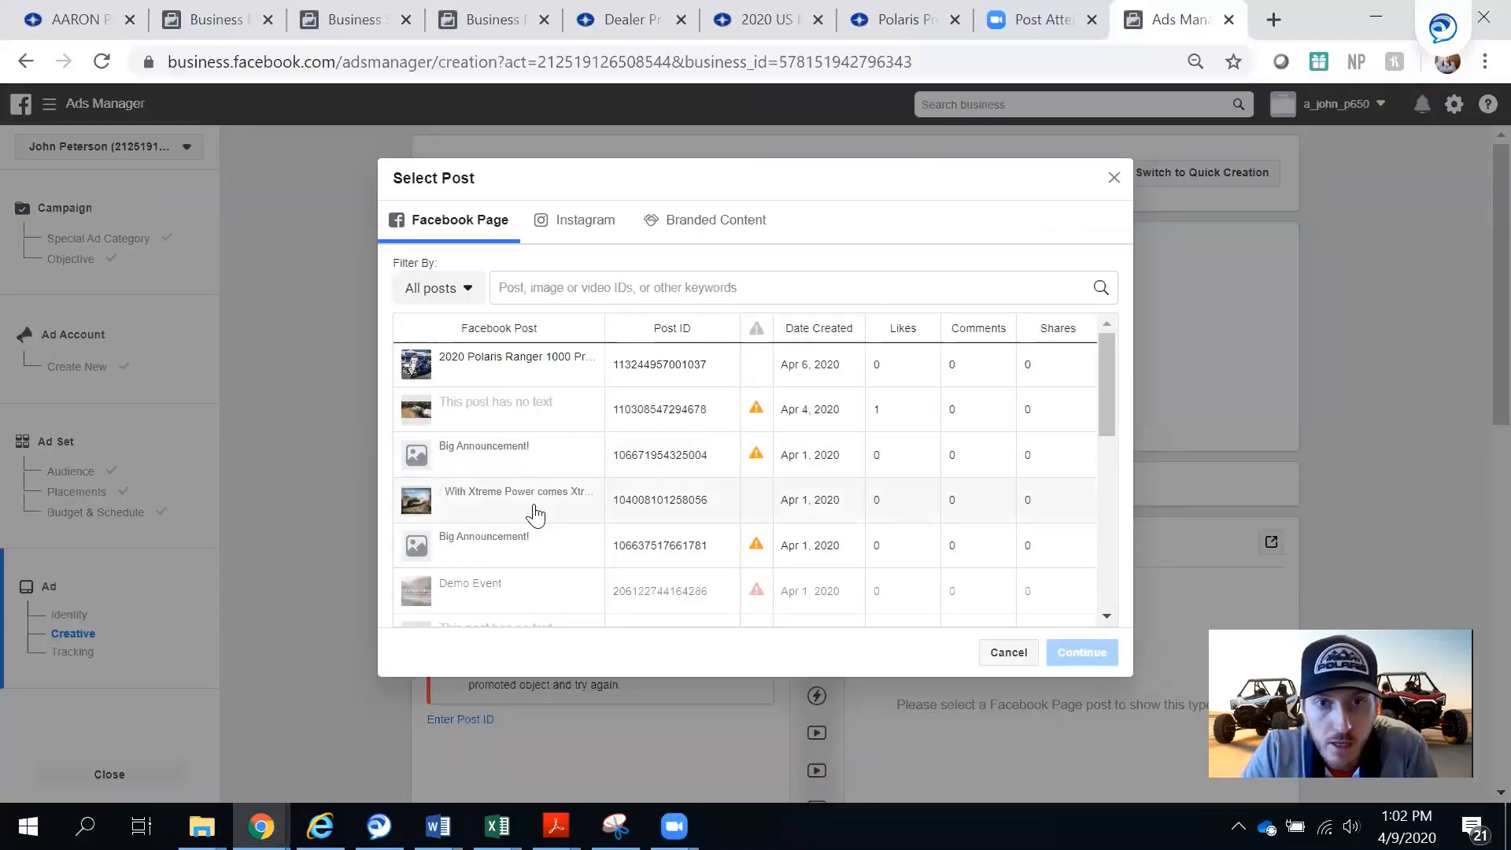
pyautogui.scroll(-5, 533, 515)
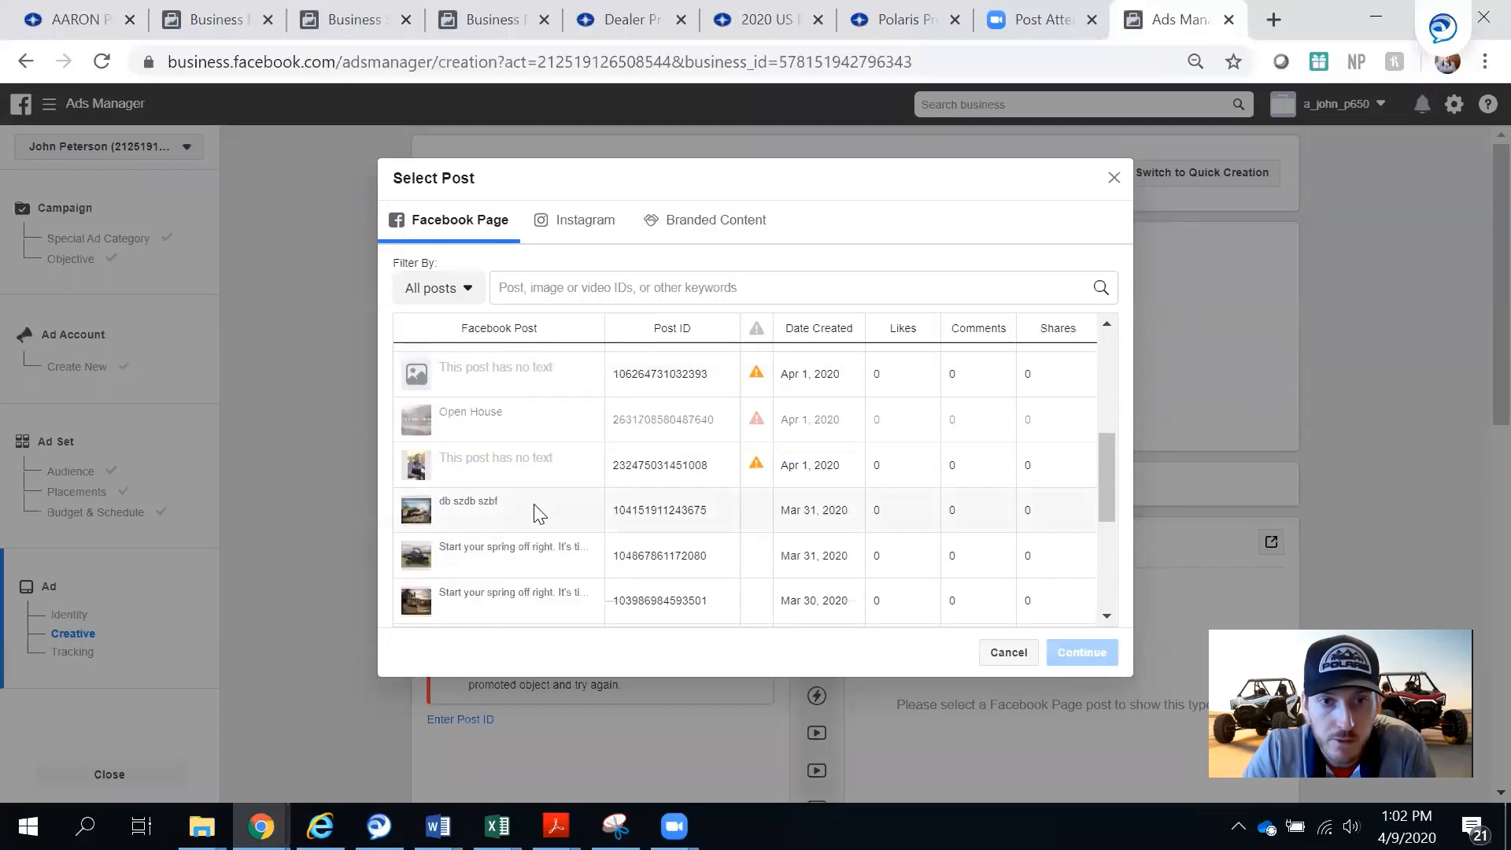
pyautogui.scroll(-2, 537, 514)
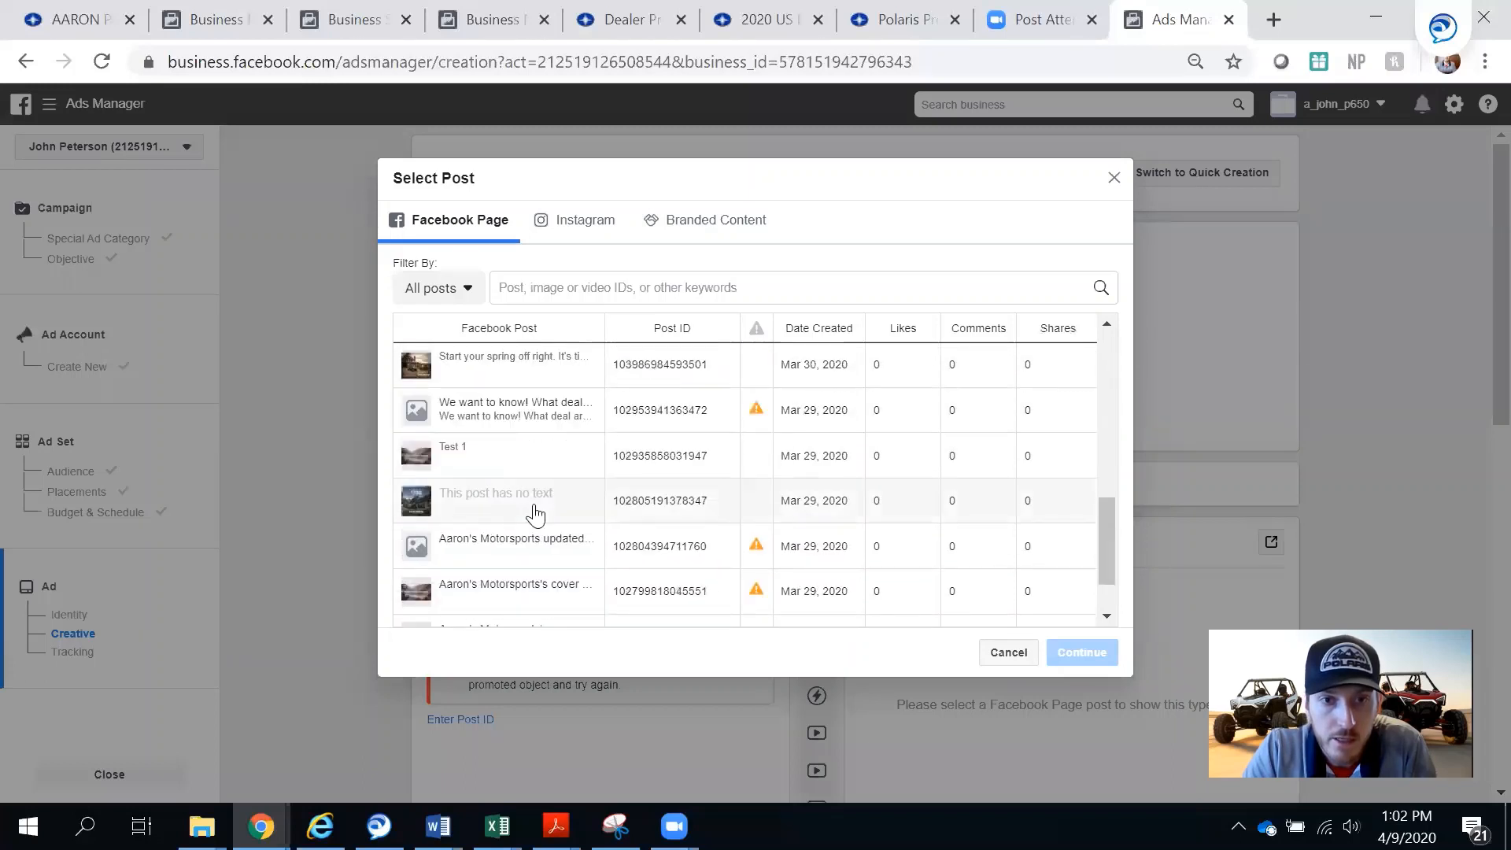
pyautogui.click(472, 452)
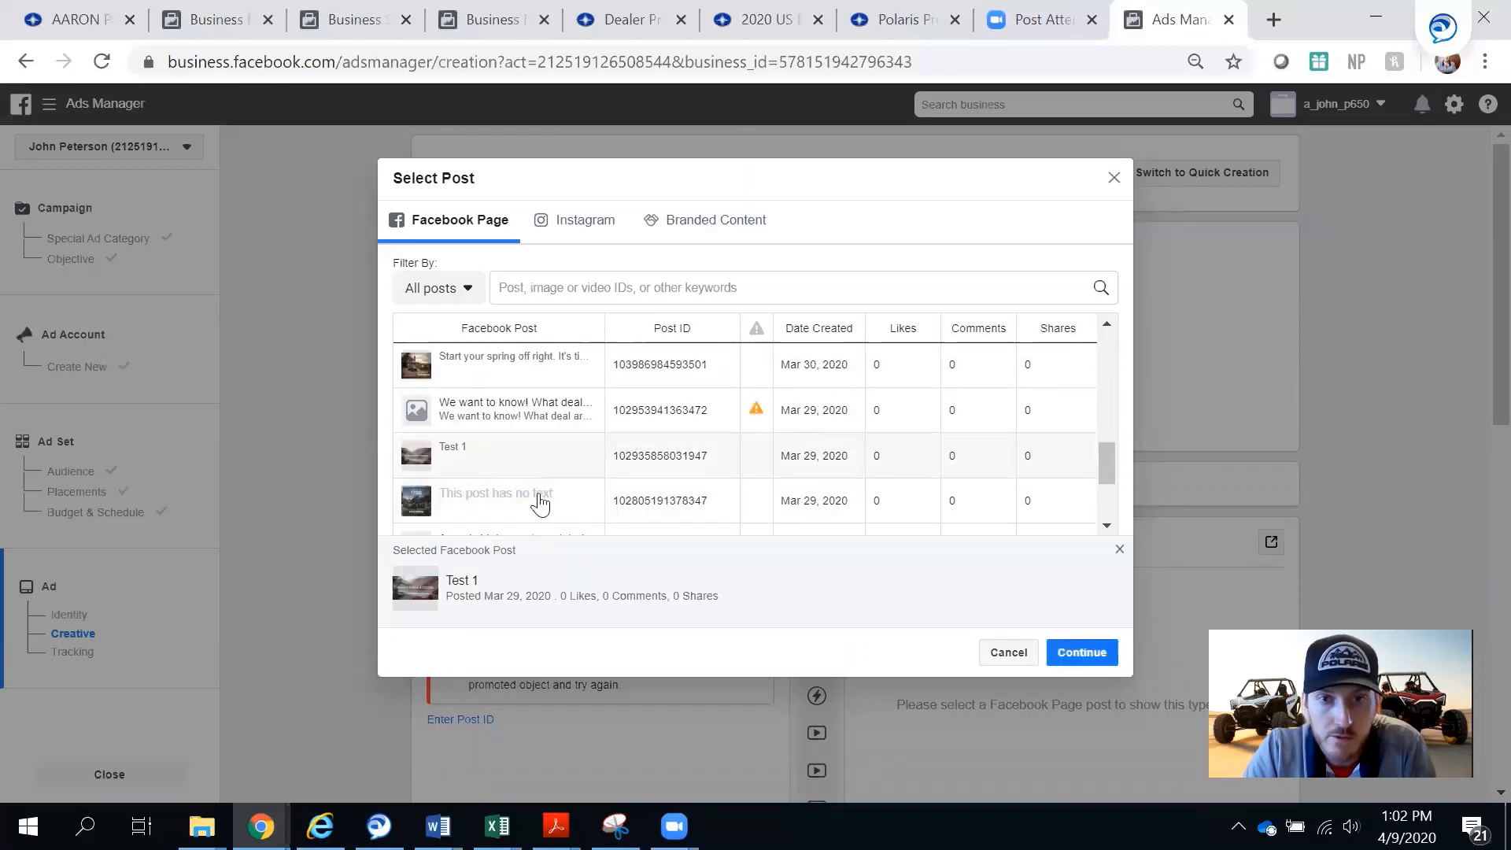
pyautogui.click(1058, 661)
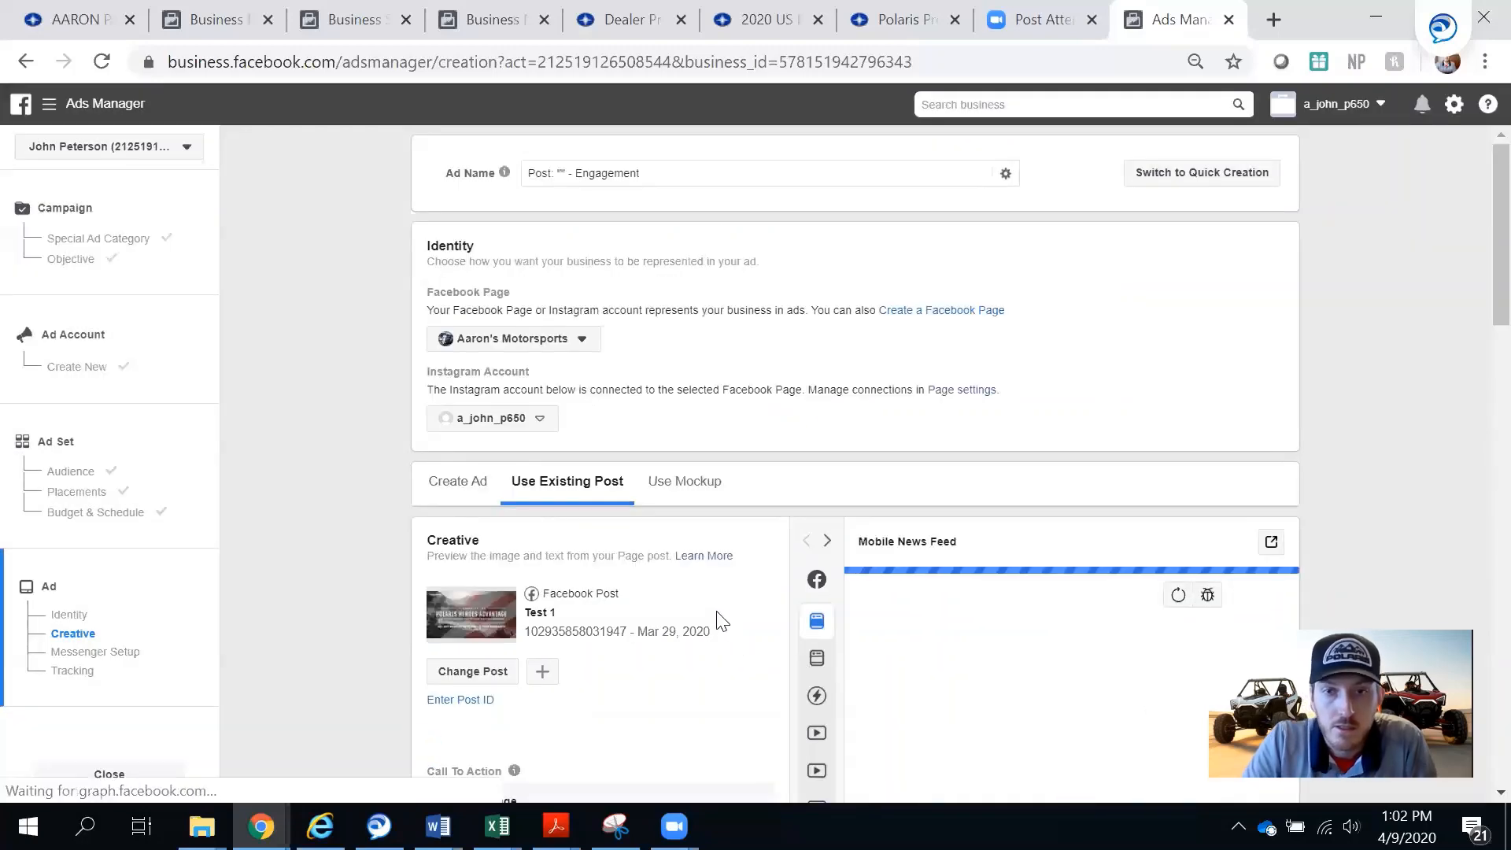
pyautogui.scroll(-3, 1039, 506)
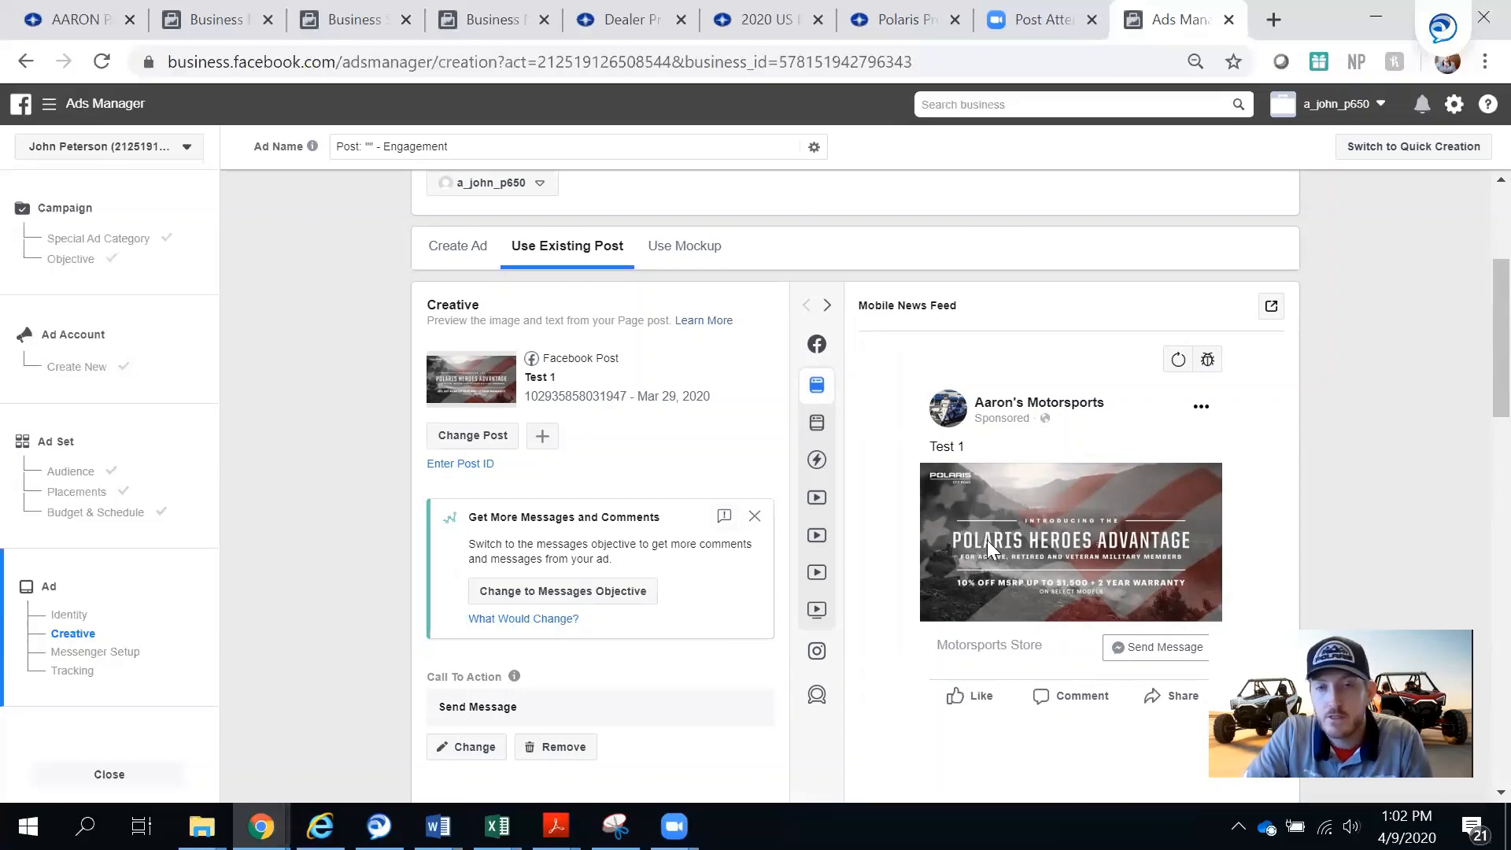
pyautogui.scroll(3, 1015, 537)
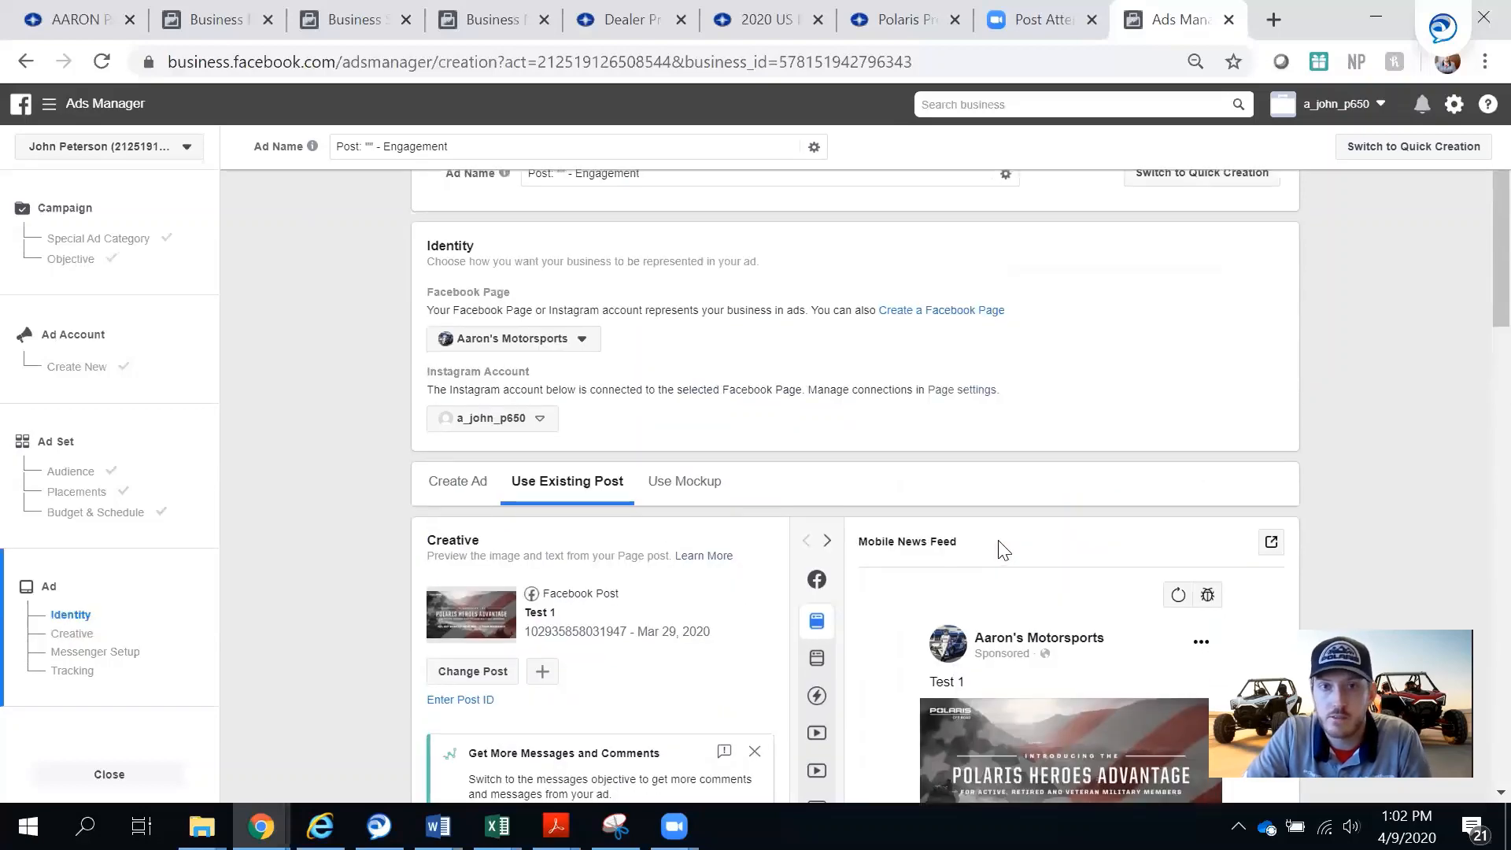
pyautogui.scroll(-2, 973, 542)
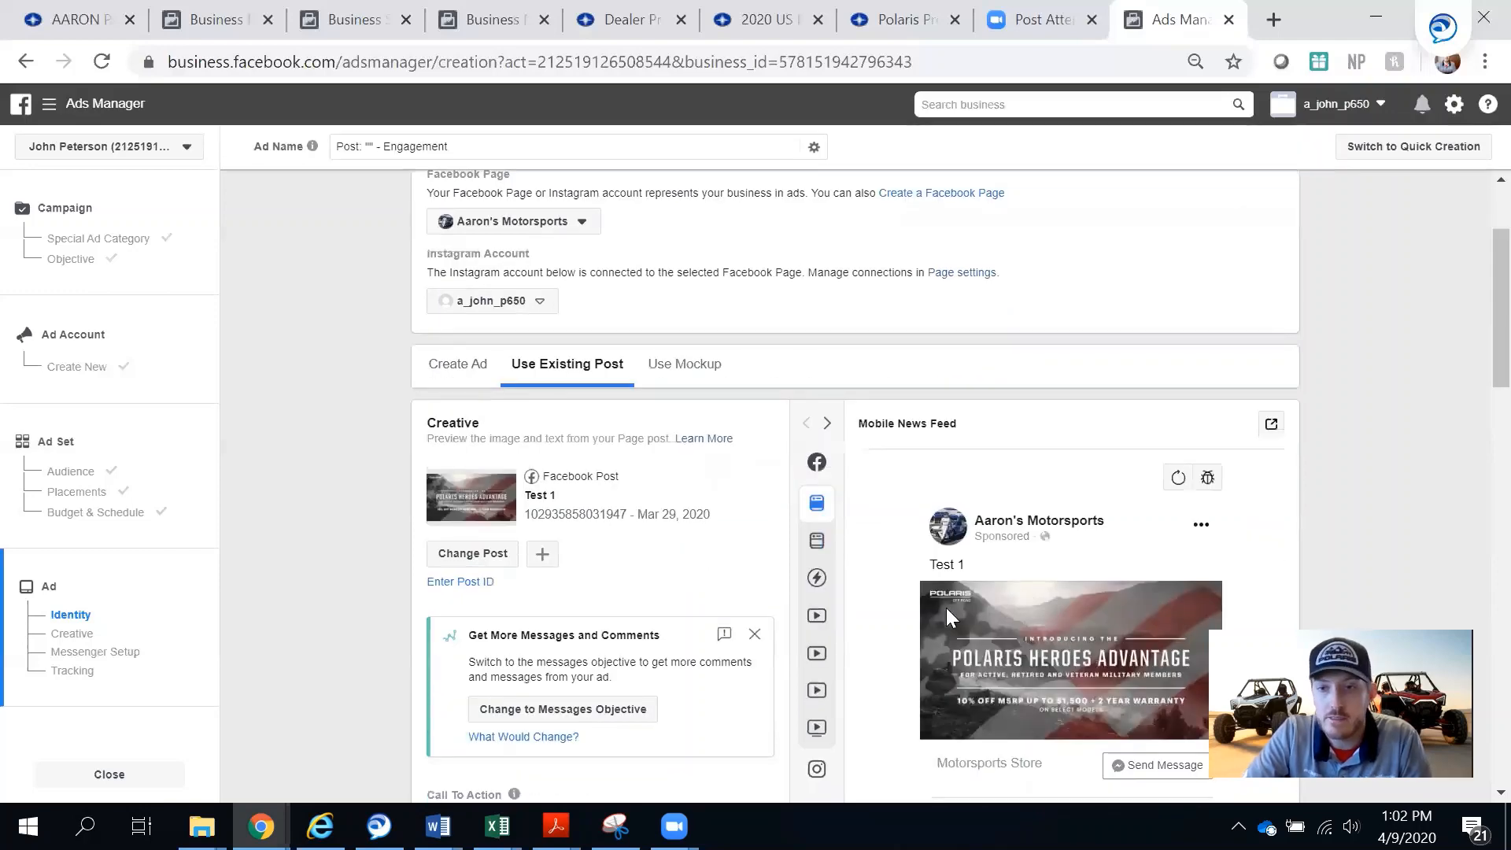
# Step: Change the call to action on the "Test 1" post to Shop Now, keeping the prefilled website URL, and update the post
pyautogui.scroll(-2, 1022, 653)
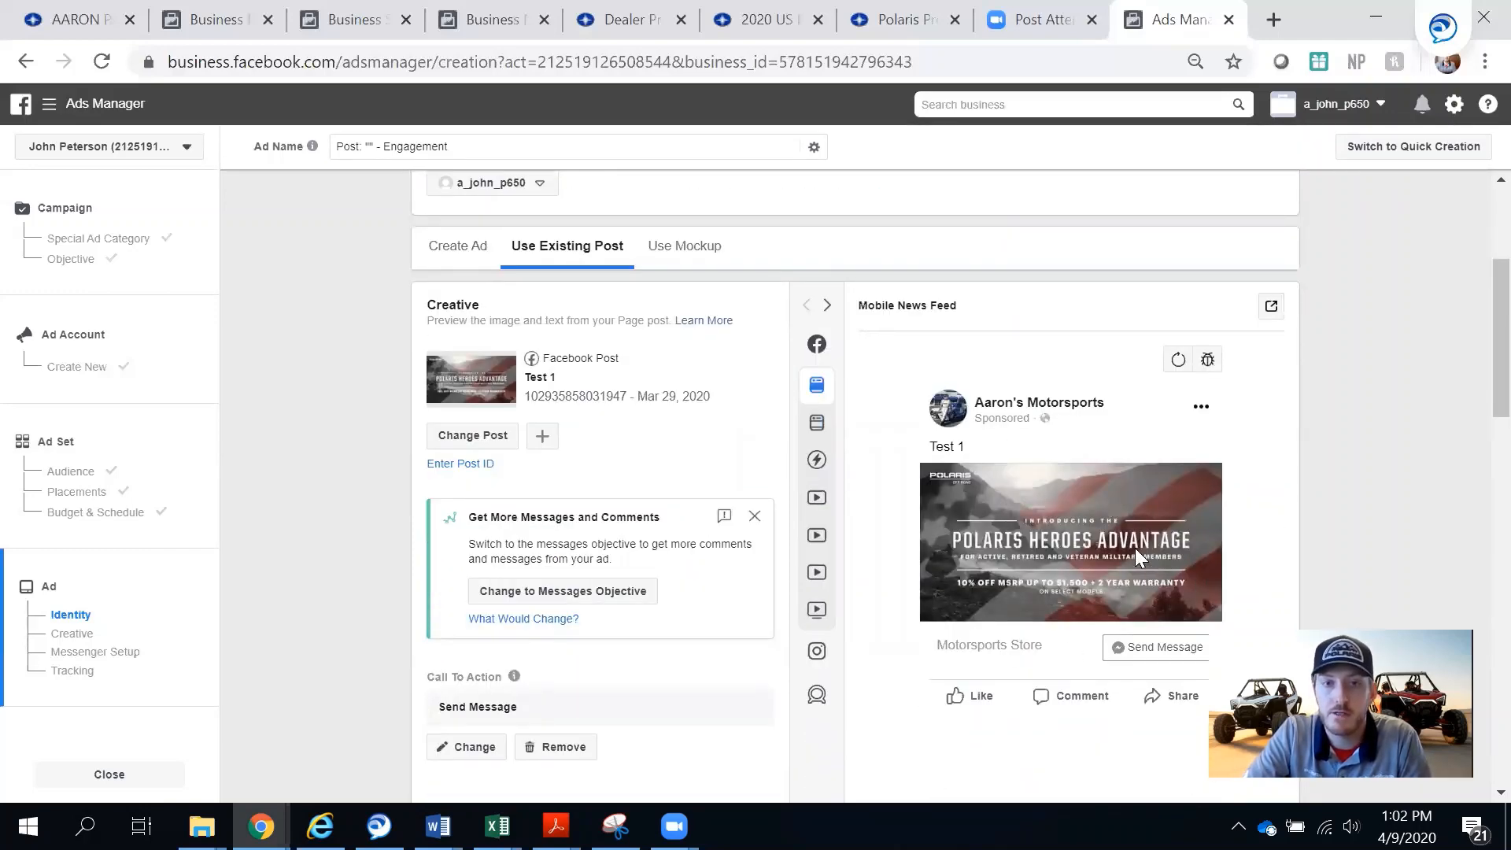
pyautogui.scroll(-2, 1055, 527)
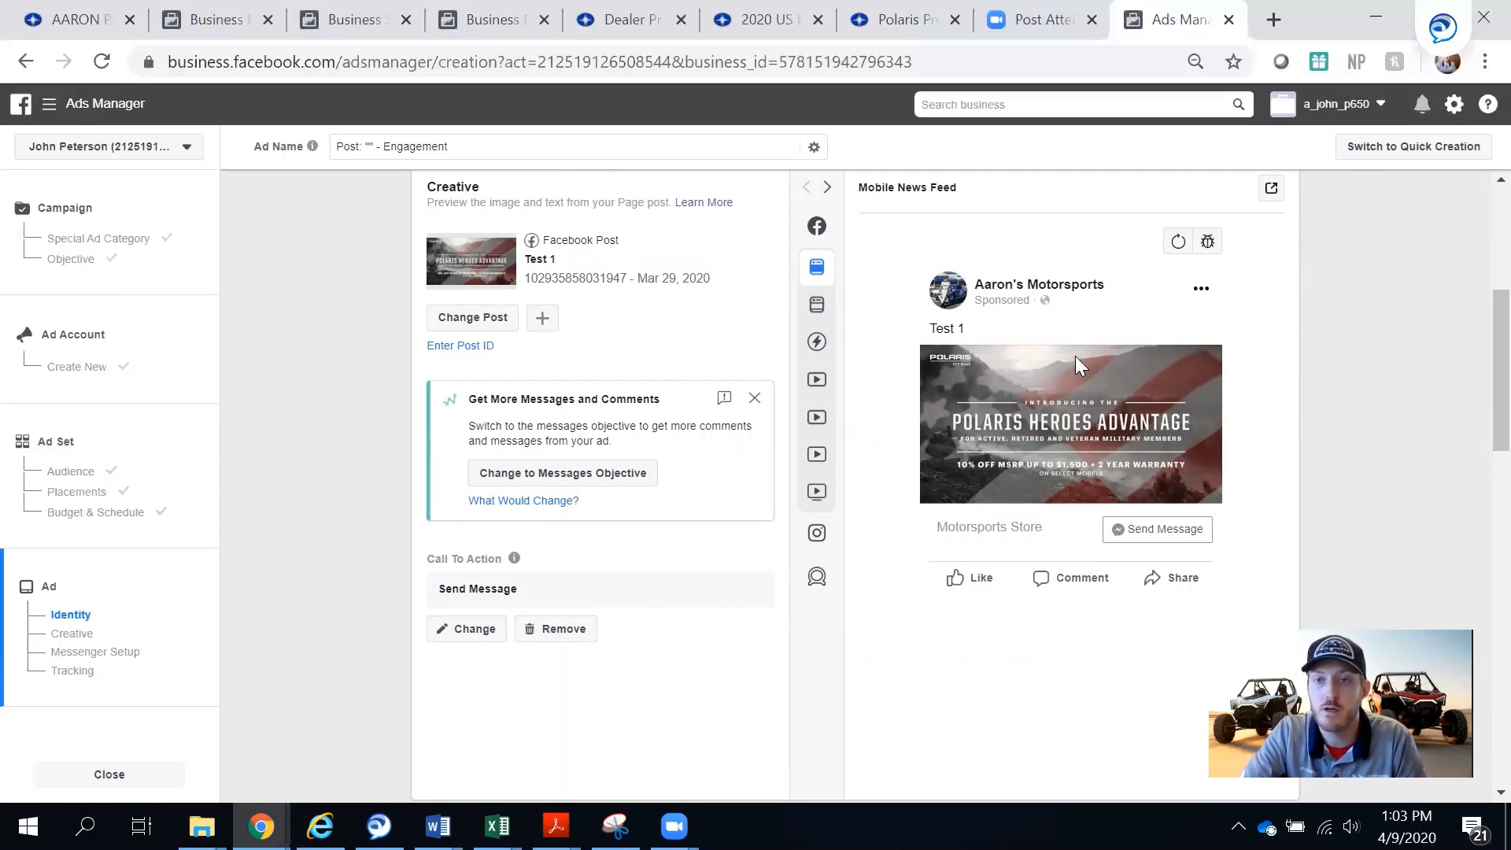
pyautogui.scroll(2, 1125, 453)
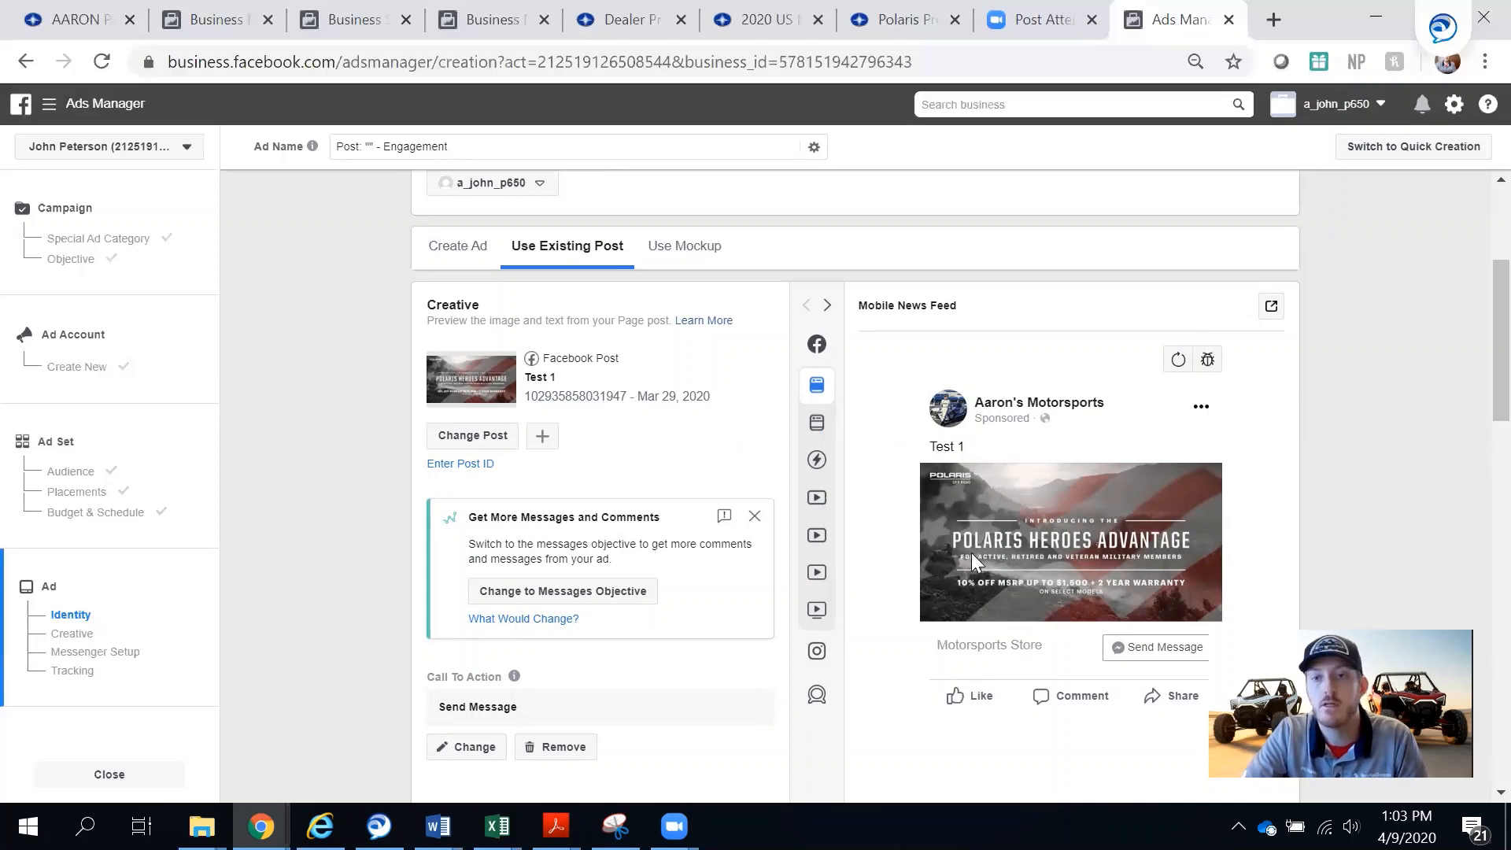
pyautogui.scroll(-2, 971, 553)
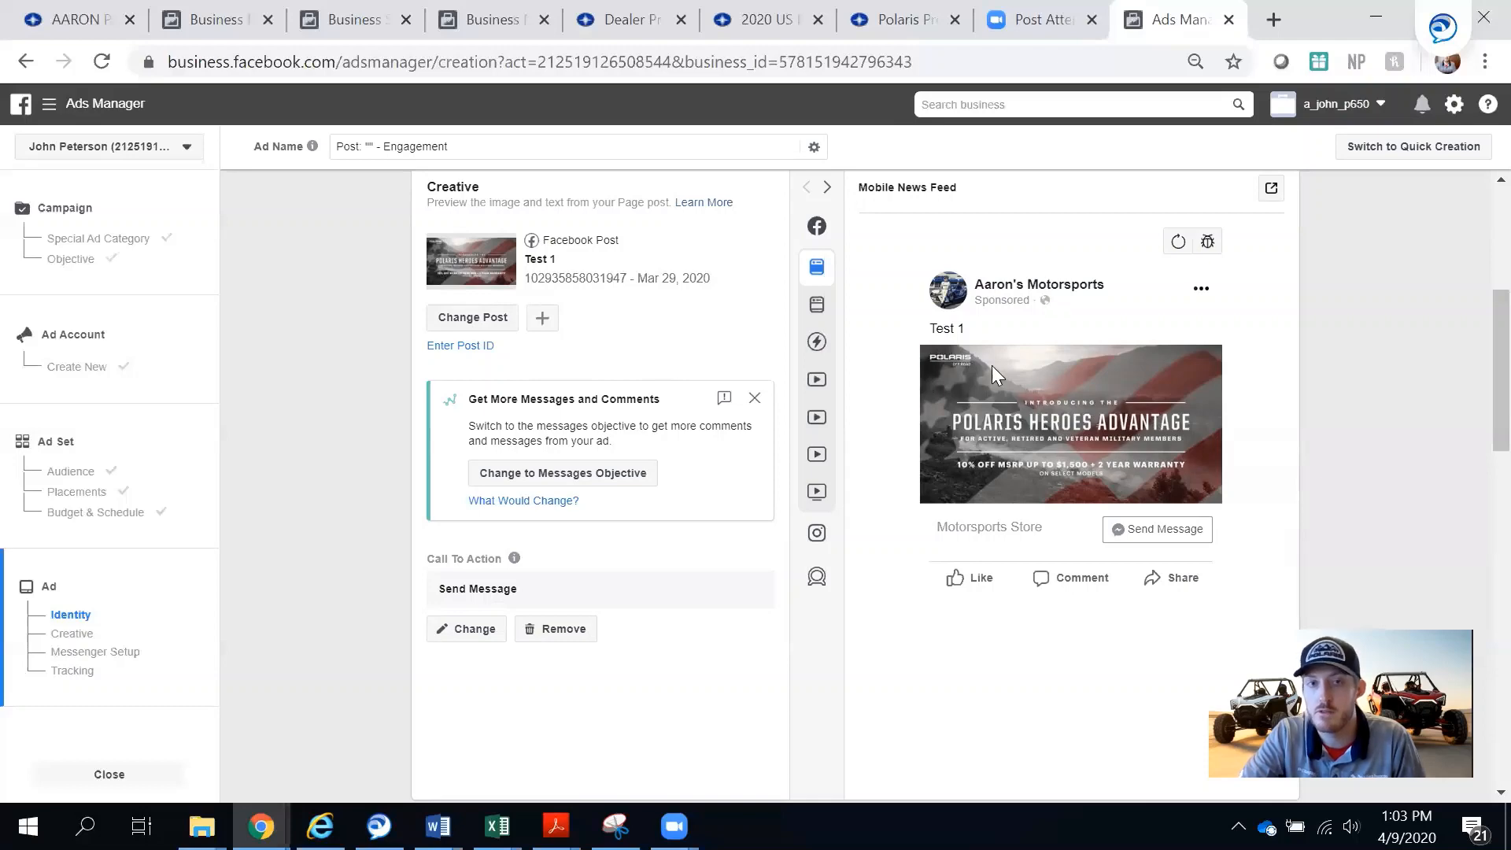
pyautogui.scroll(3, 681, 459)
pyautogui.scroll(-3, 661, 480)
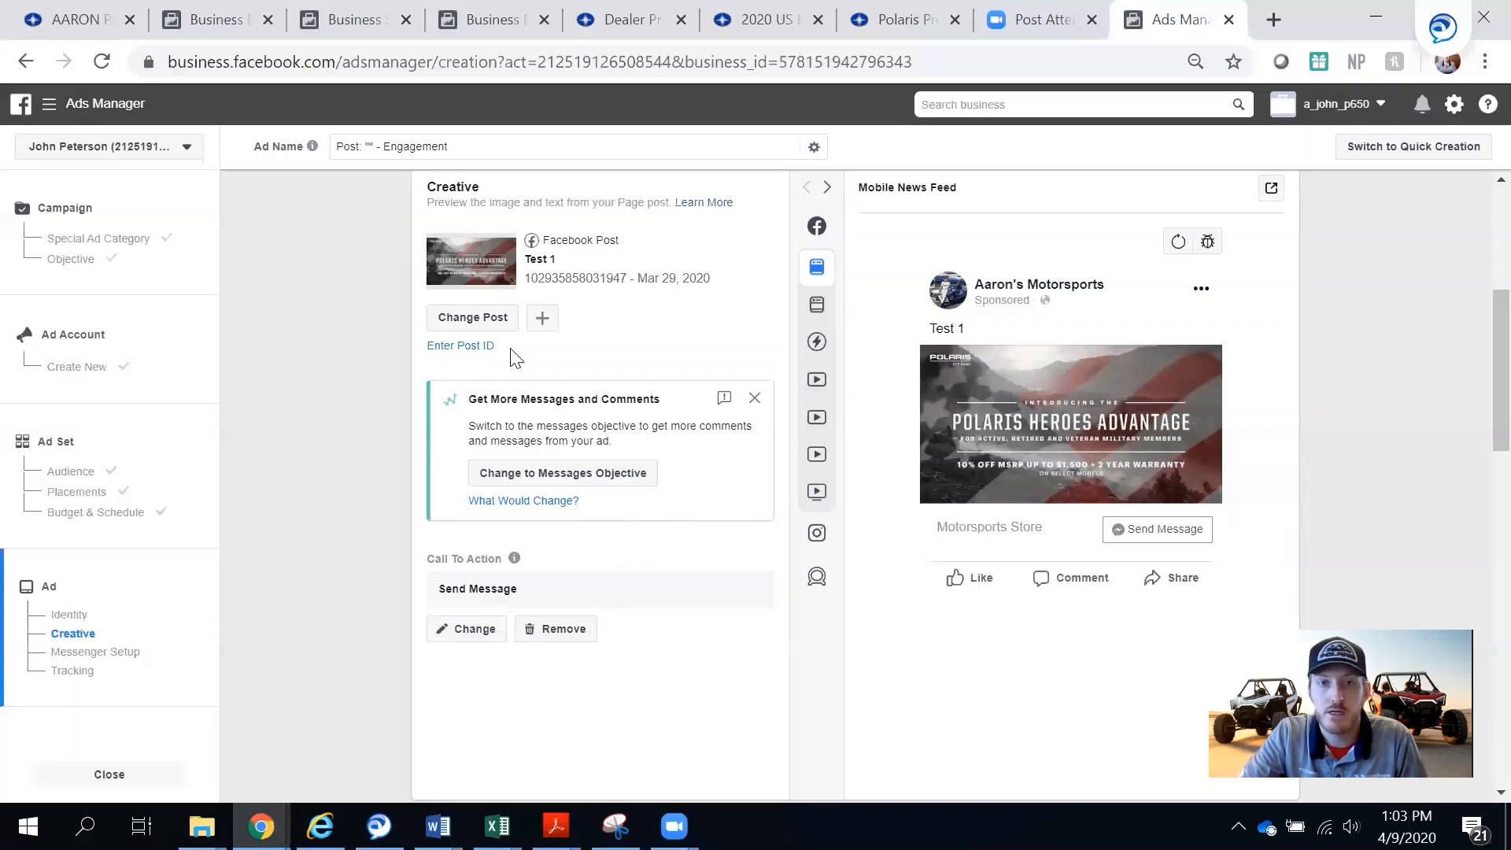
pyautogui.click(472, 629)
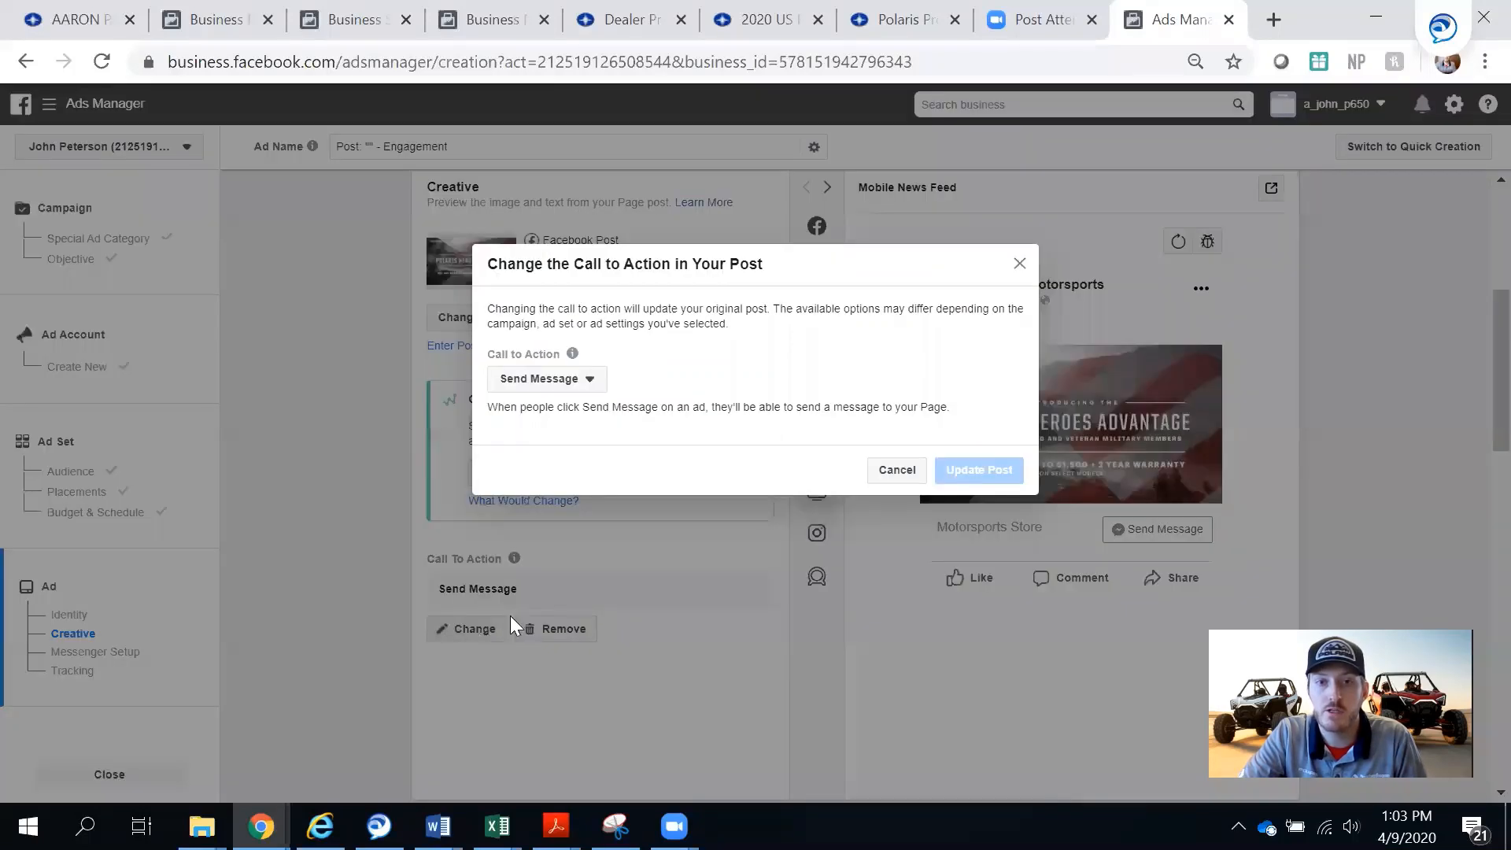
pyautogui.click(595, 381)
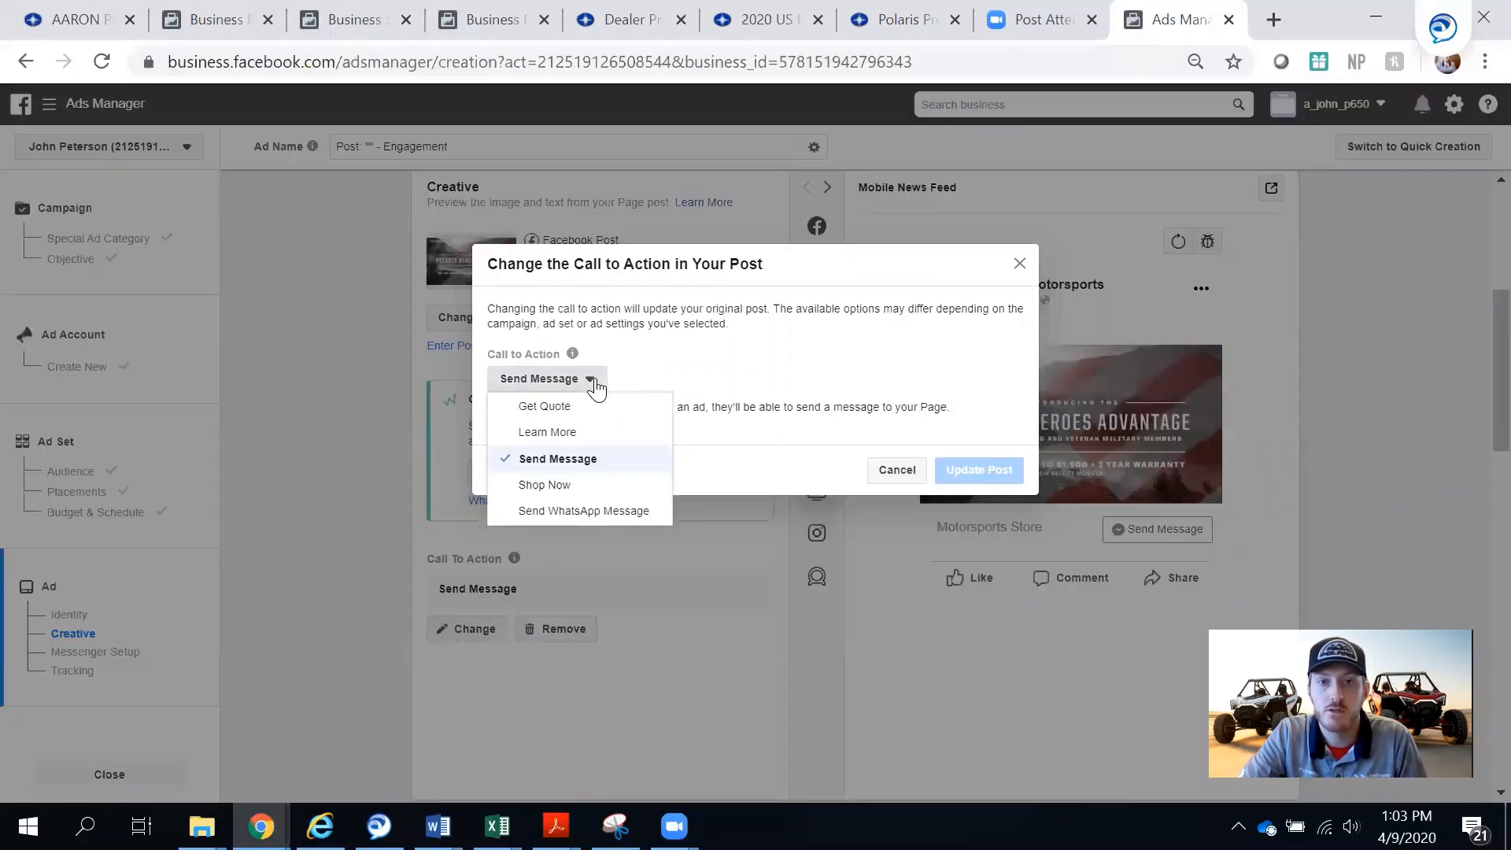
pyautogui.click(562, 485)
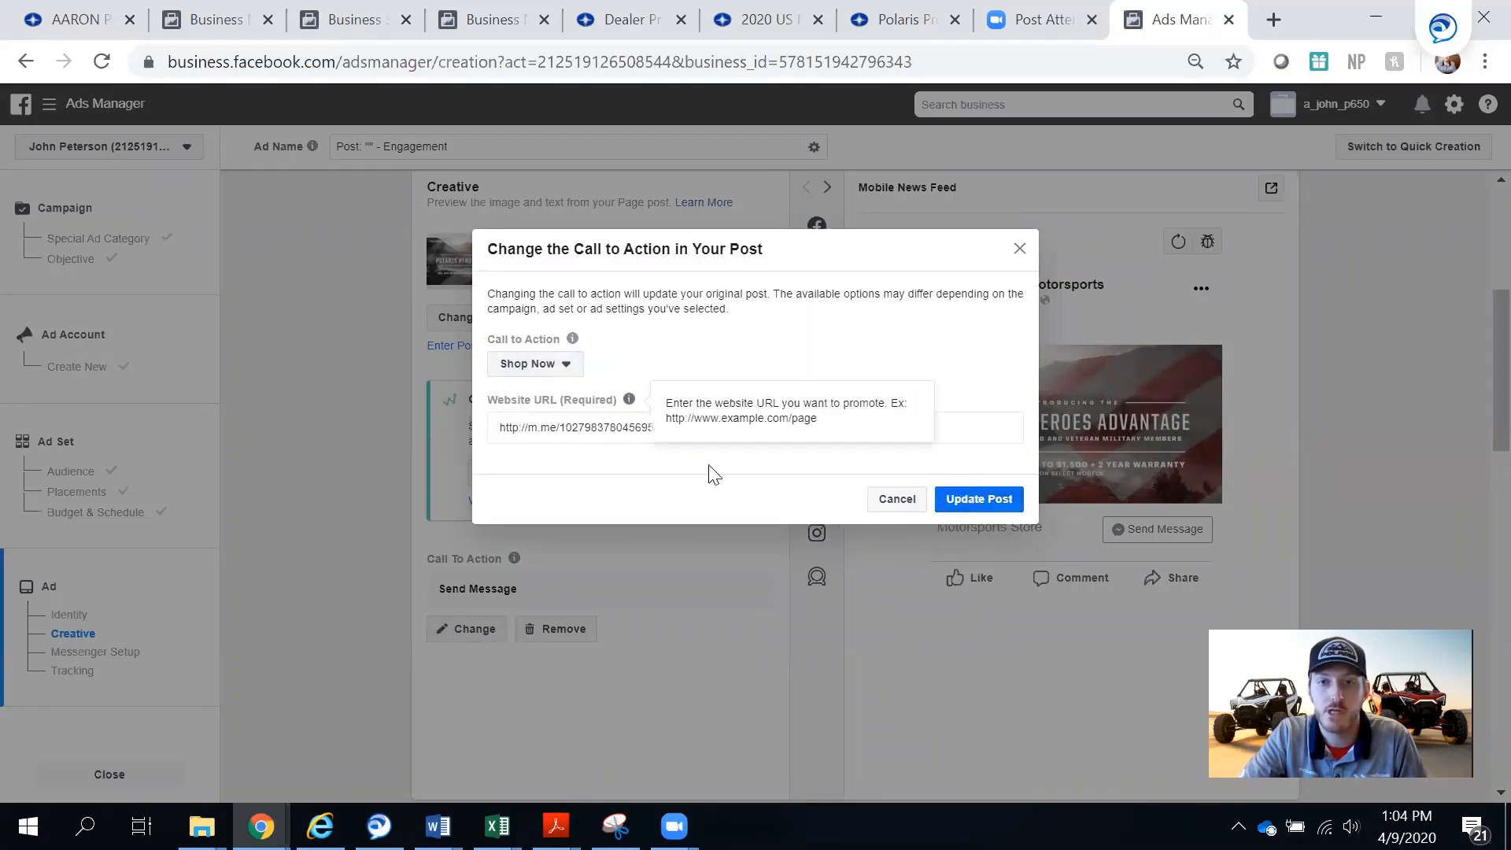
pyautogui.click(974, 498)
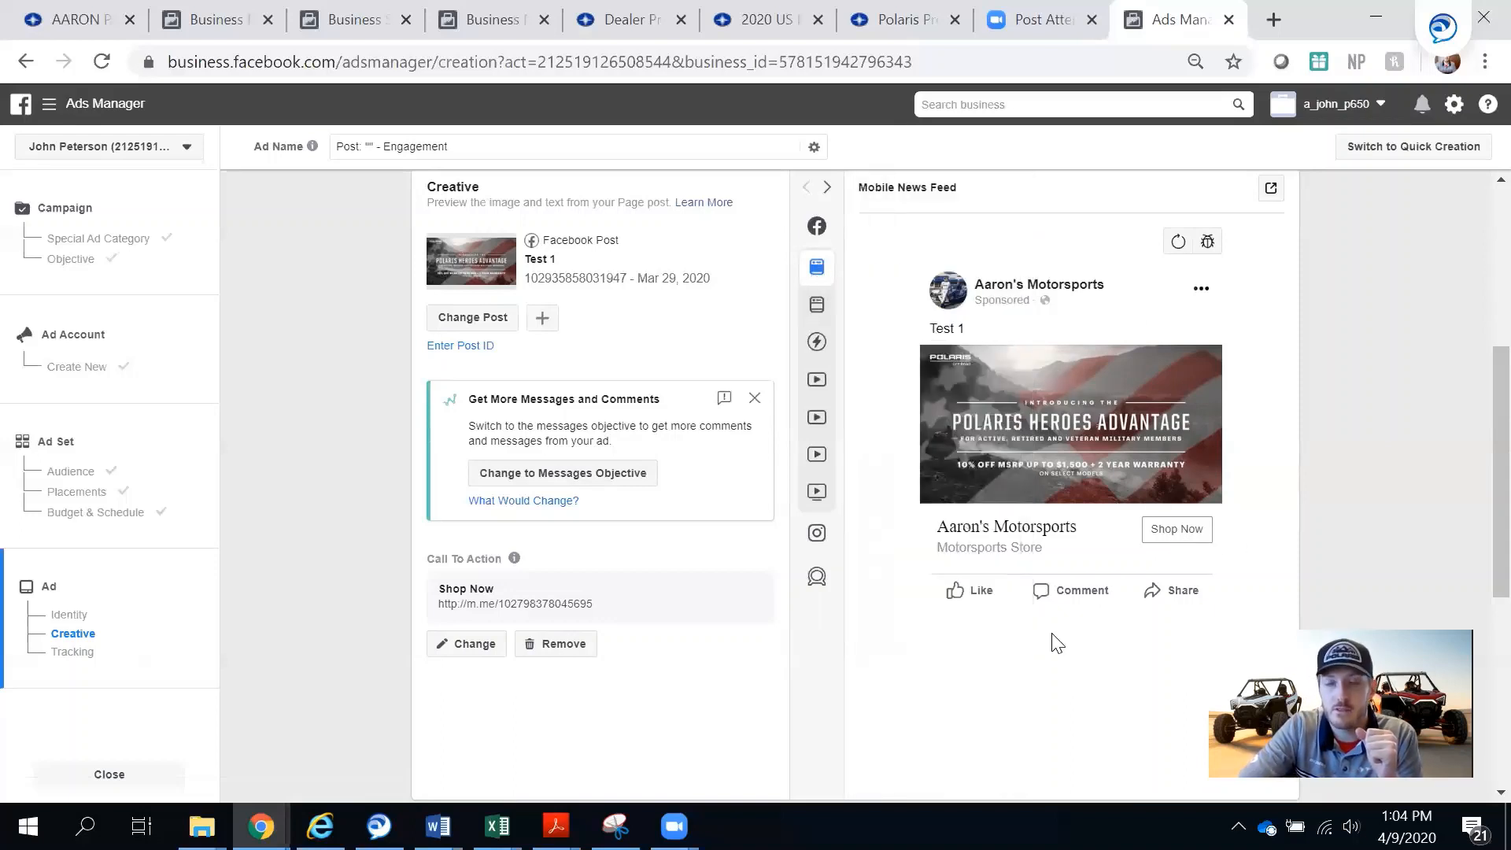
# Step: Preview the ad in the Instagram Feed, Facebook Video Feeds (Mobile), Mobile News Feed, Instant Articles and Desktop News Feed placements
pyautogui.moveTo(821, 283)
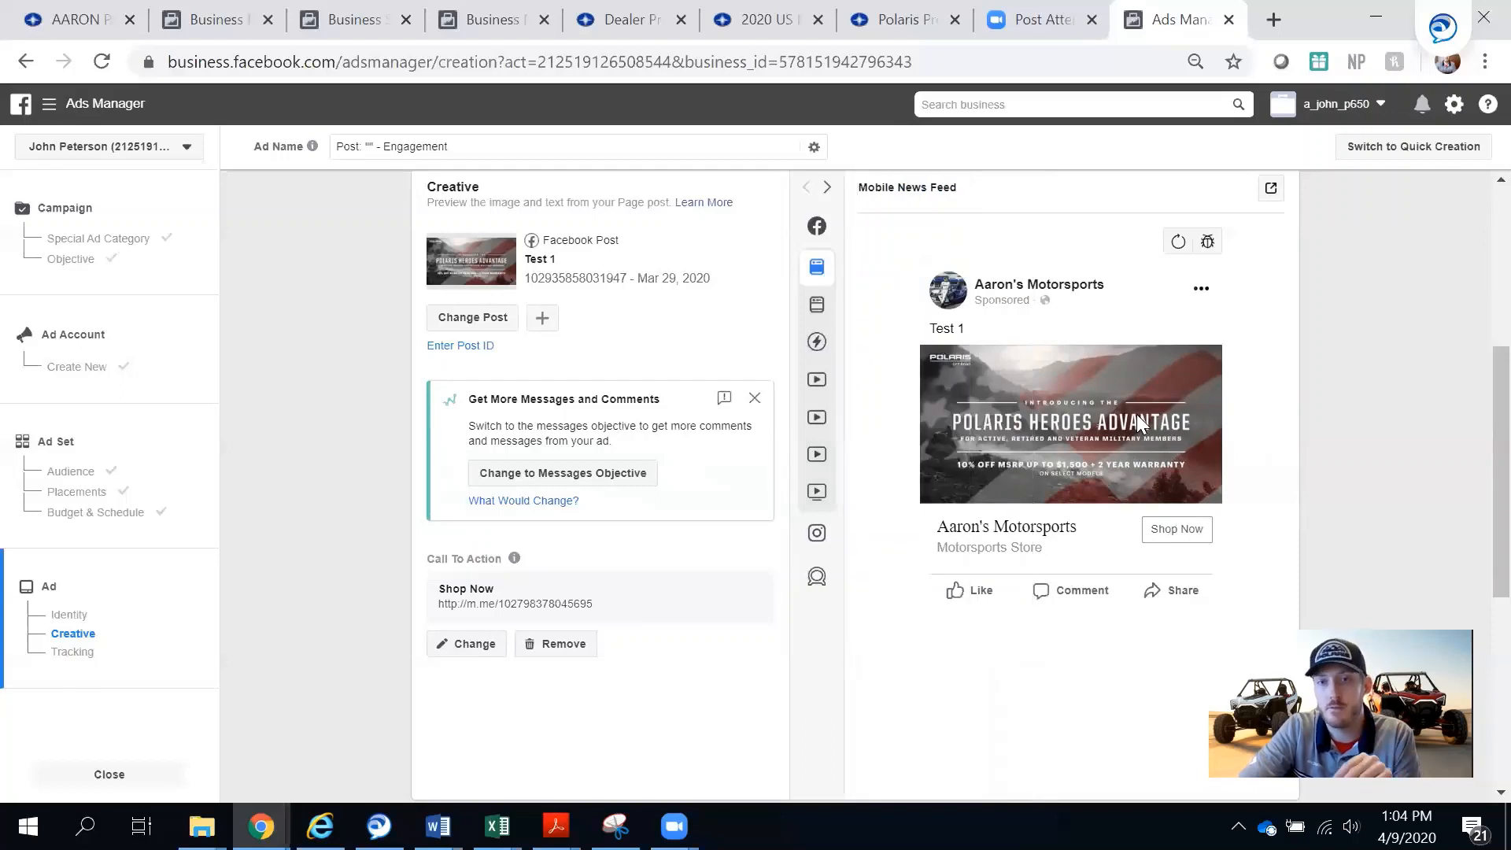
pyautogui.moveTo(819, 250)
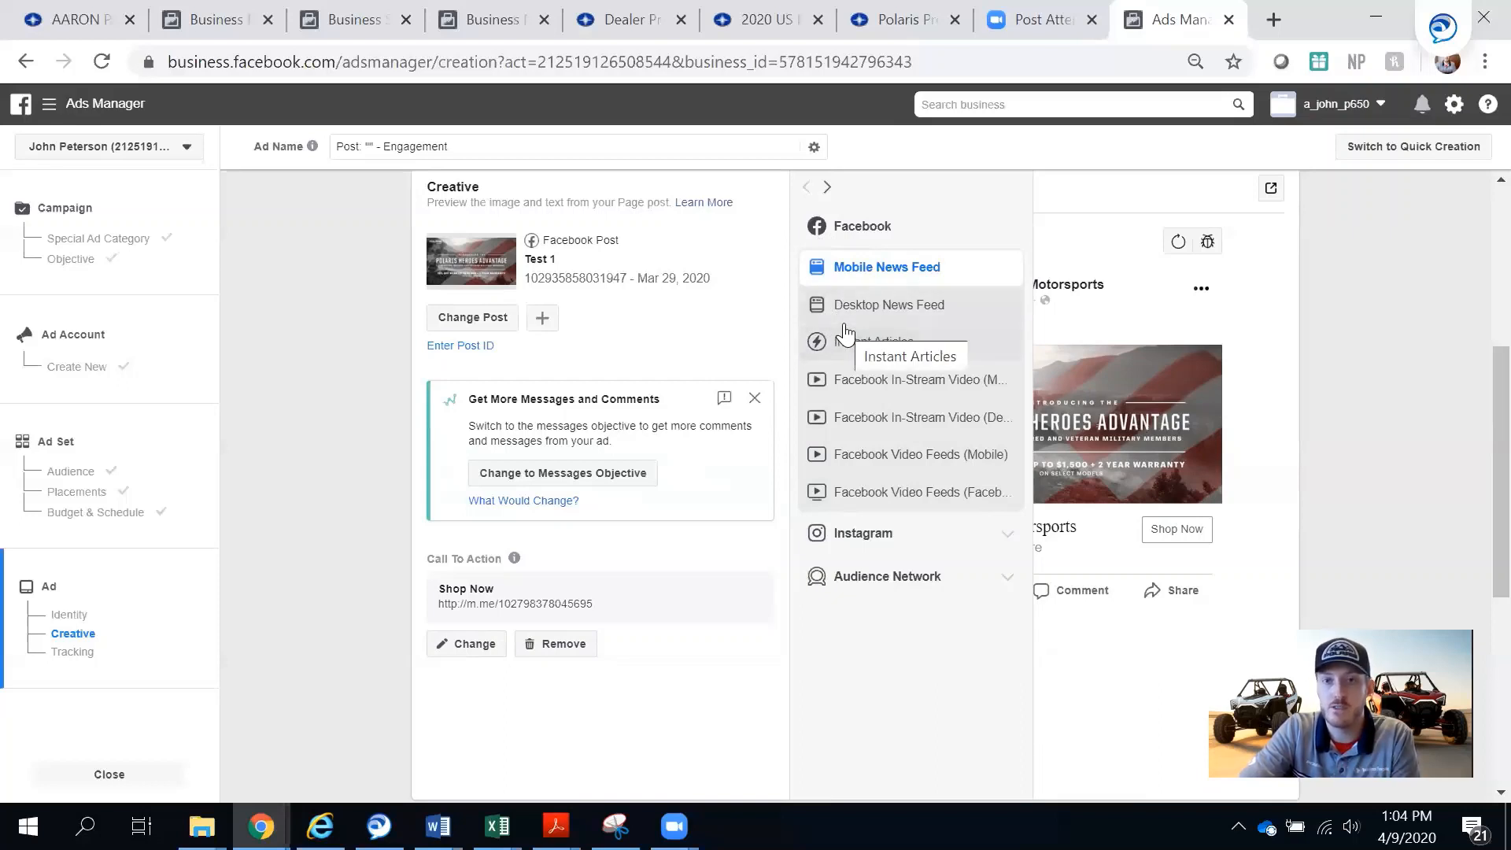
pyautogui.click(917, 537)
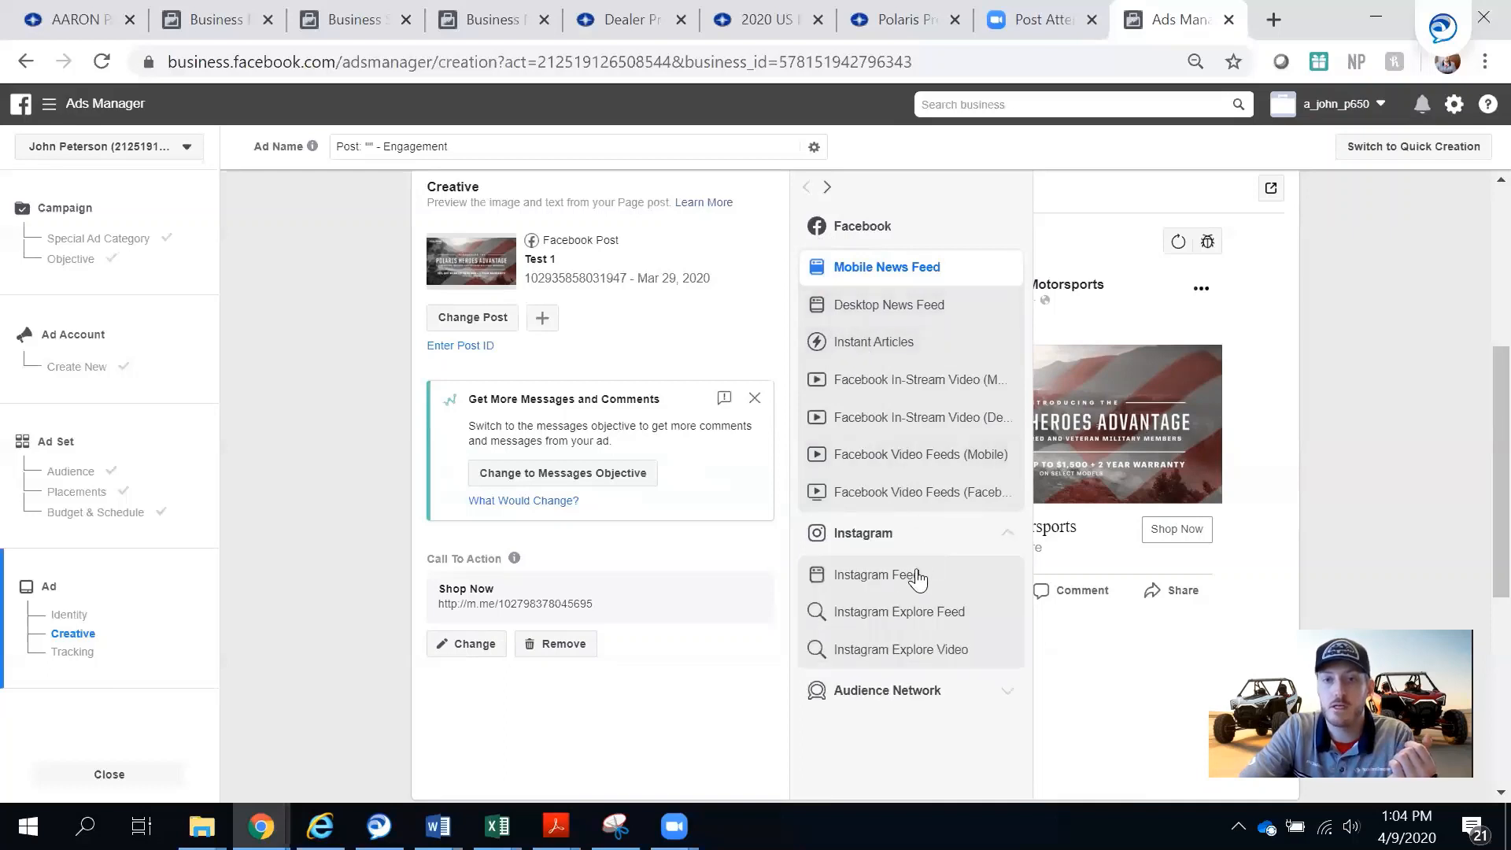
pyautogui.click(918, 576)
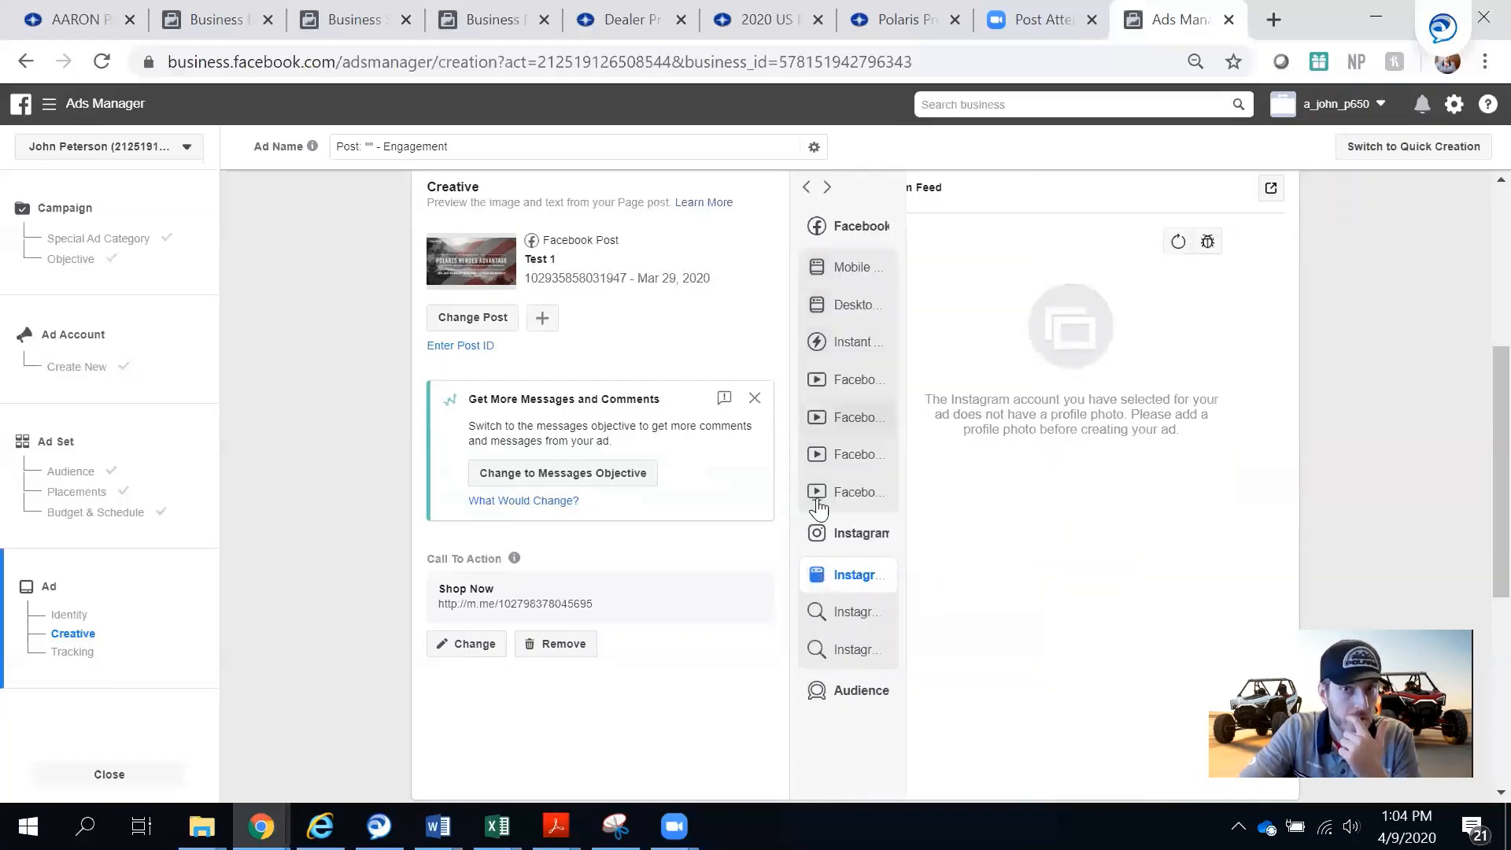
pyautogui.click(849, 454)
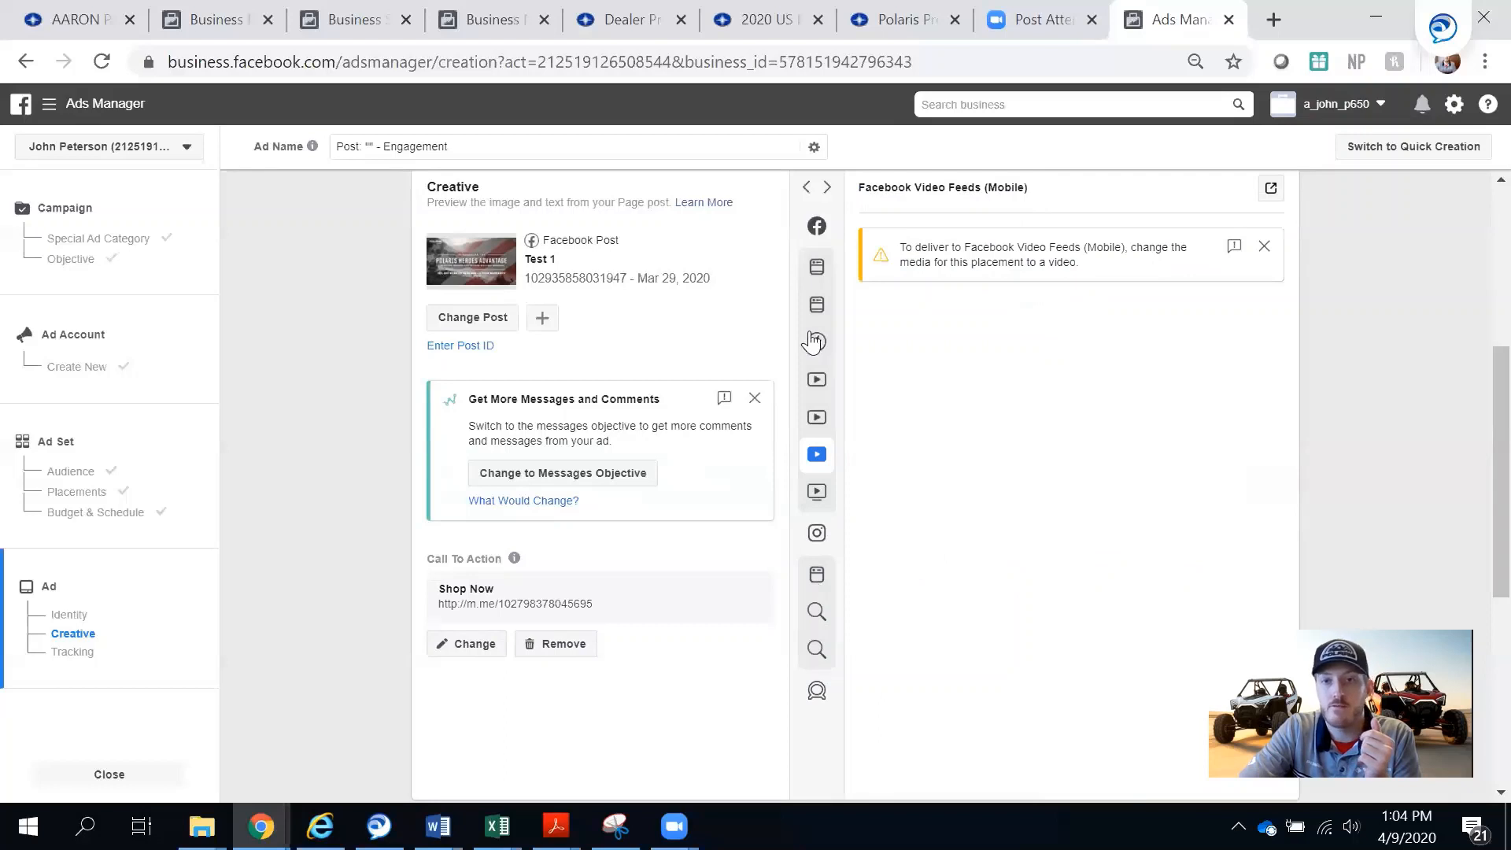
pyautogui.click(864, 269)
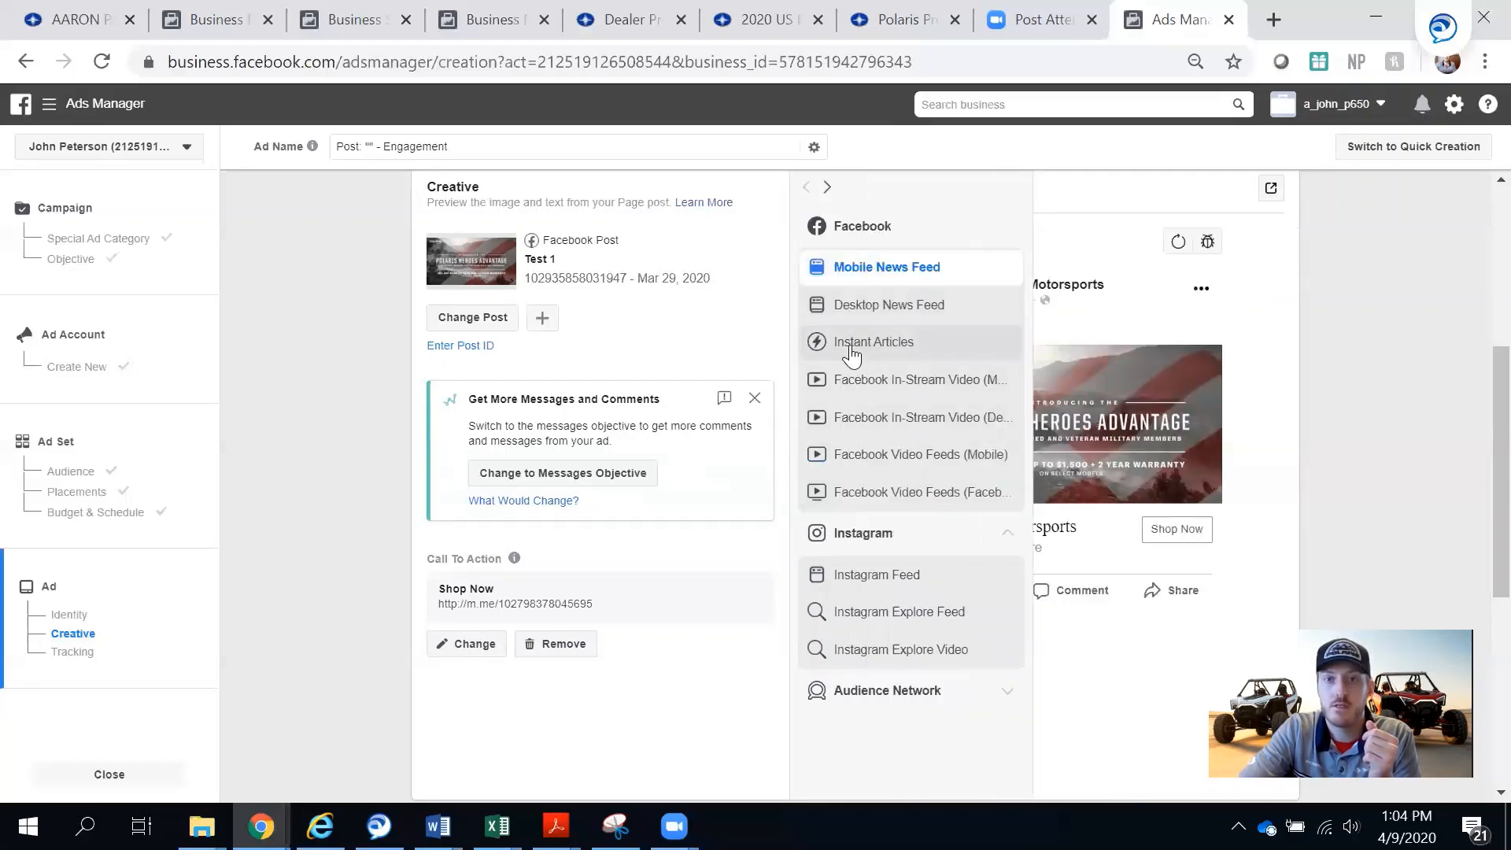
pyautogui.click(851, 347)
pyautogui.click(819, 309)
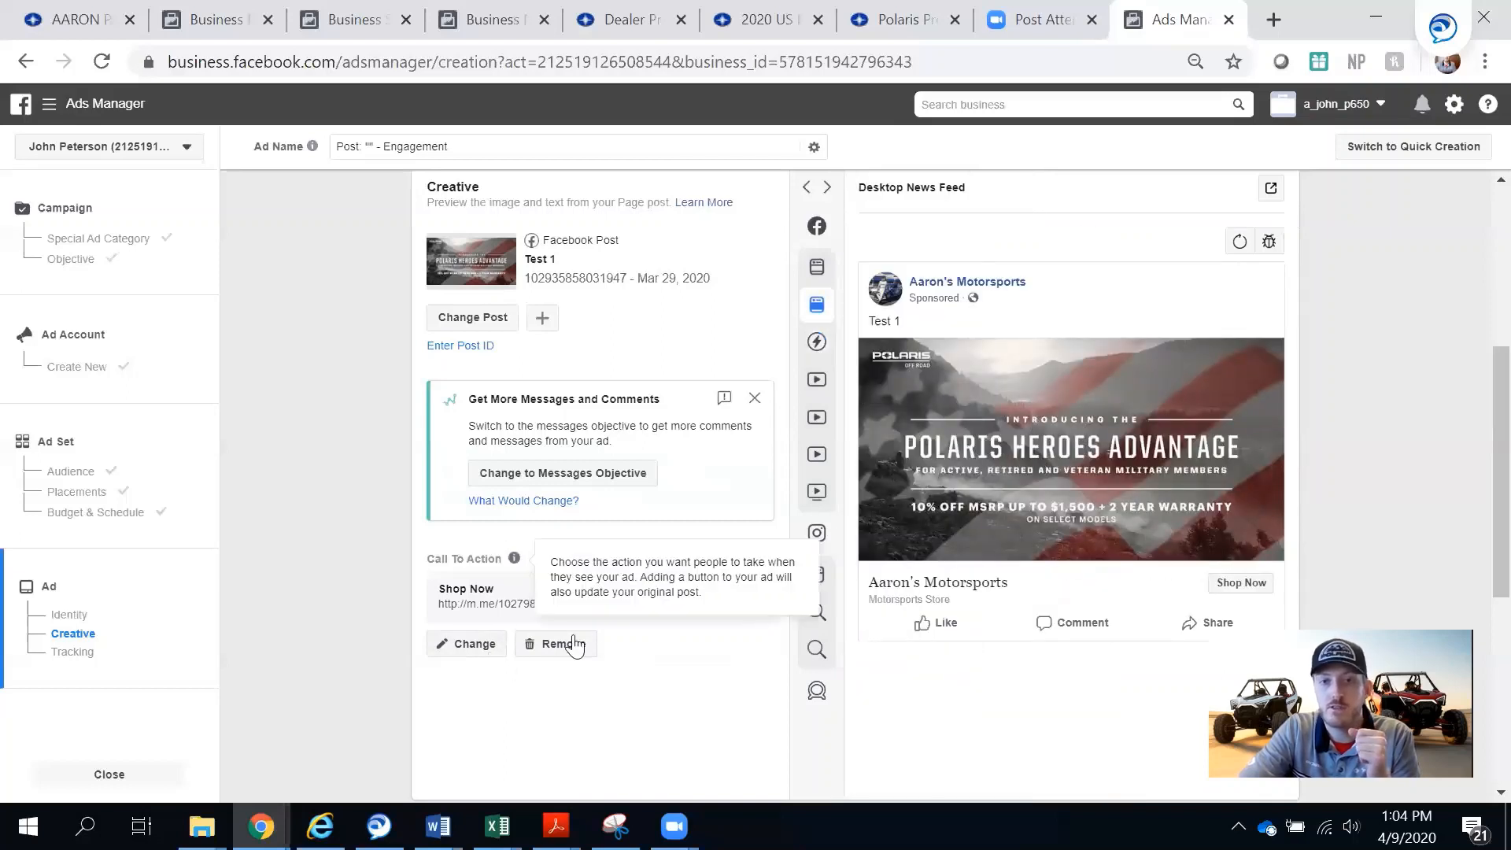
# Step: Set the post's call to action to Get Quote with the existing website URL and update the post
pyautogui.click(458, 654)
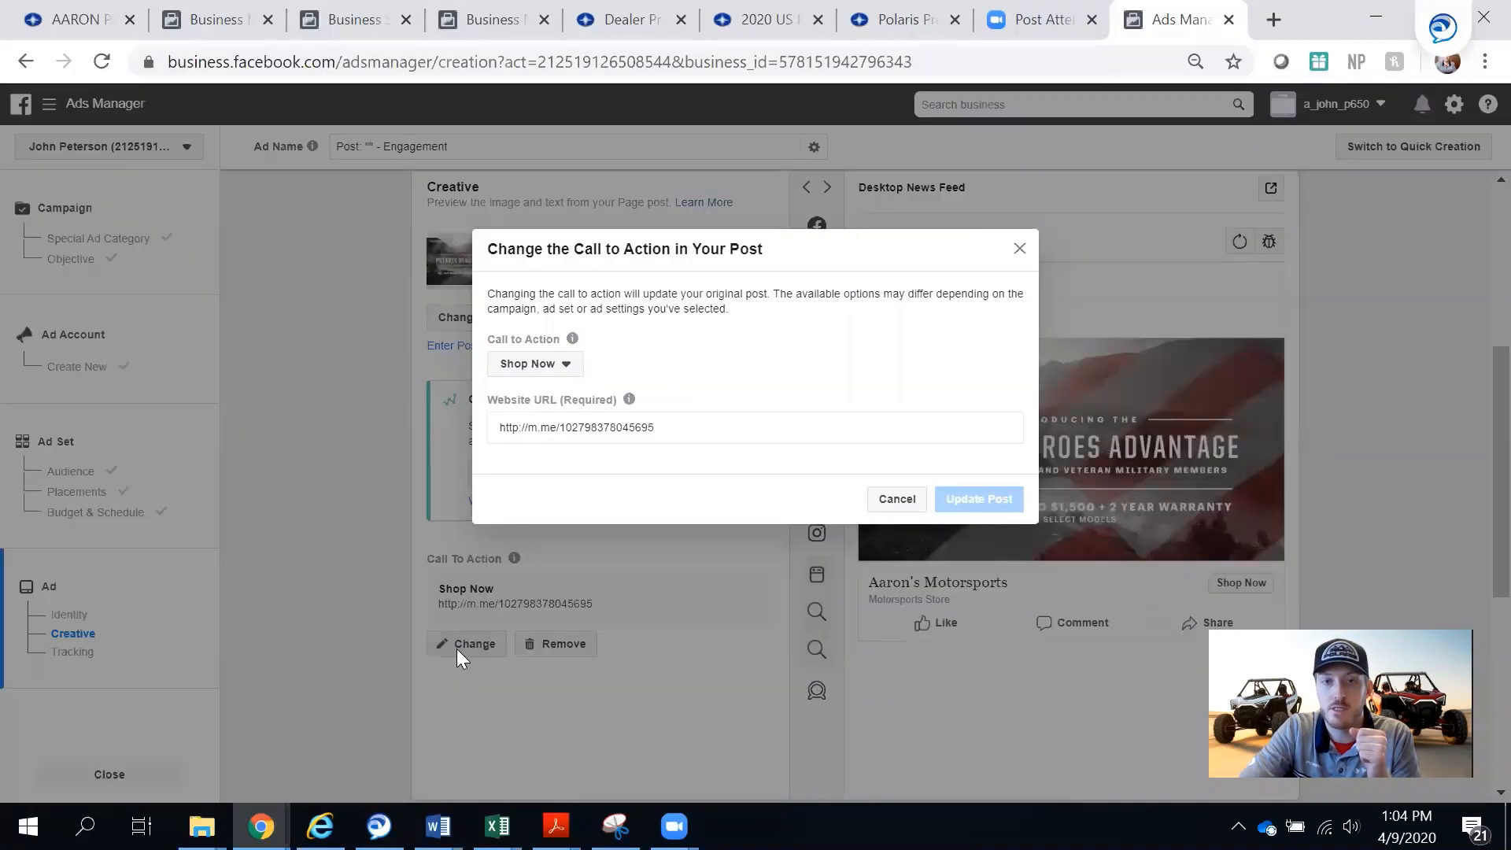
pyautogui.click(547, 367)
pyautogui.click(562, 394)
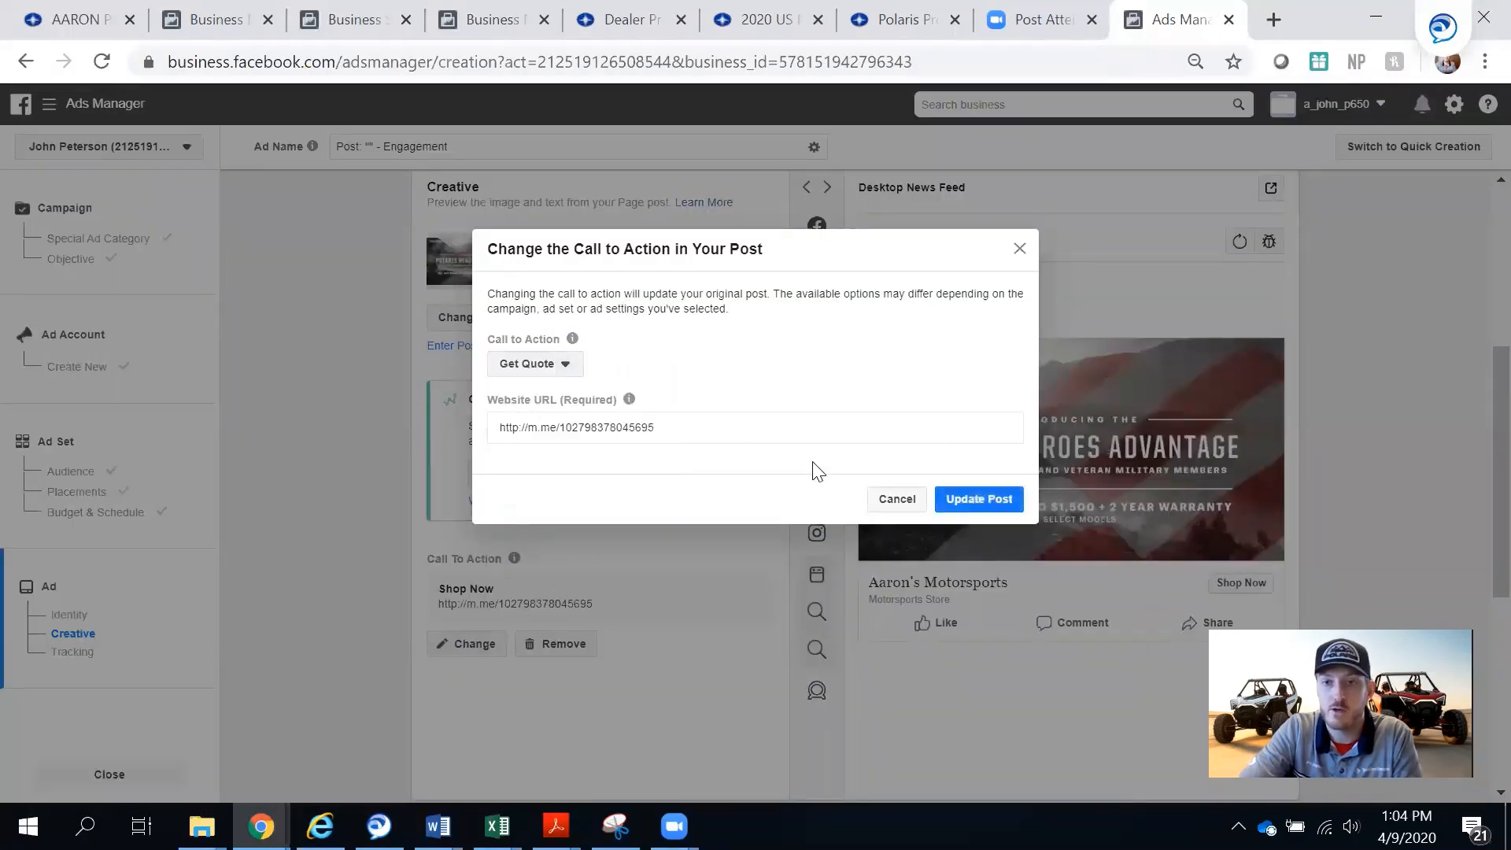
pyautogui.click(987, 504)
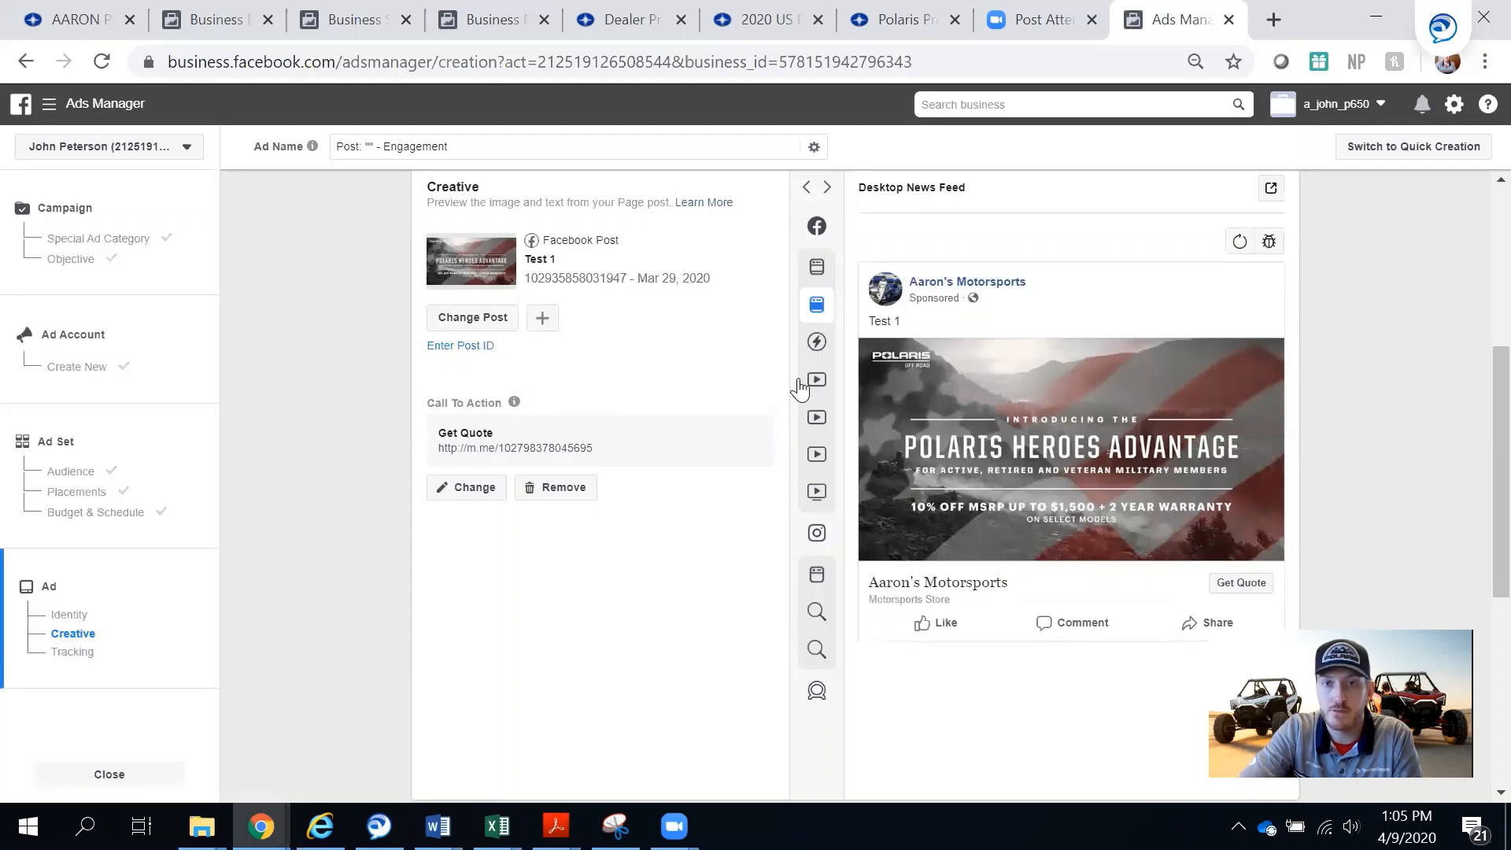
# Step: Examine the conversion tracking options, the selected post, its desktop news feed preview and the list of preview placements
pyautogui.scroll(-3, 621, 393)
pyautogui.scroll(5, 621, 394)
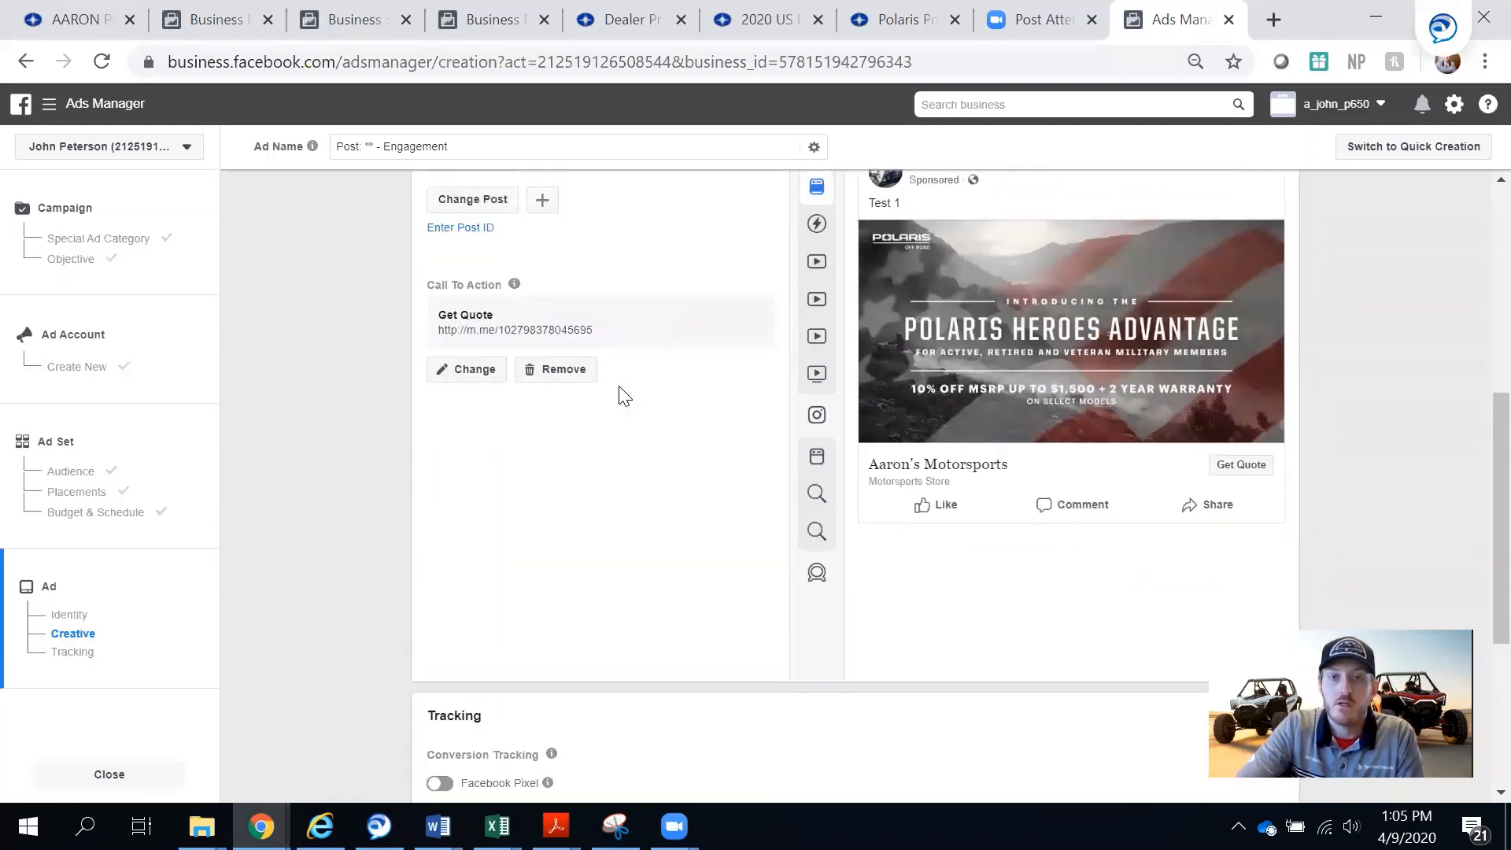
pyautogui.scroll(-6, 626, 395)
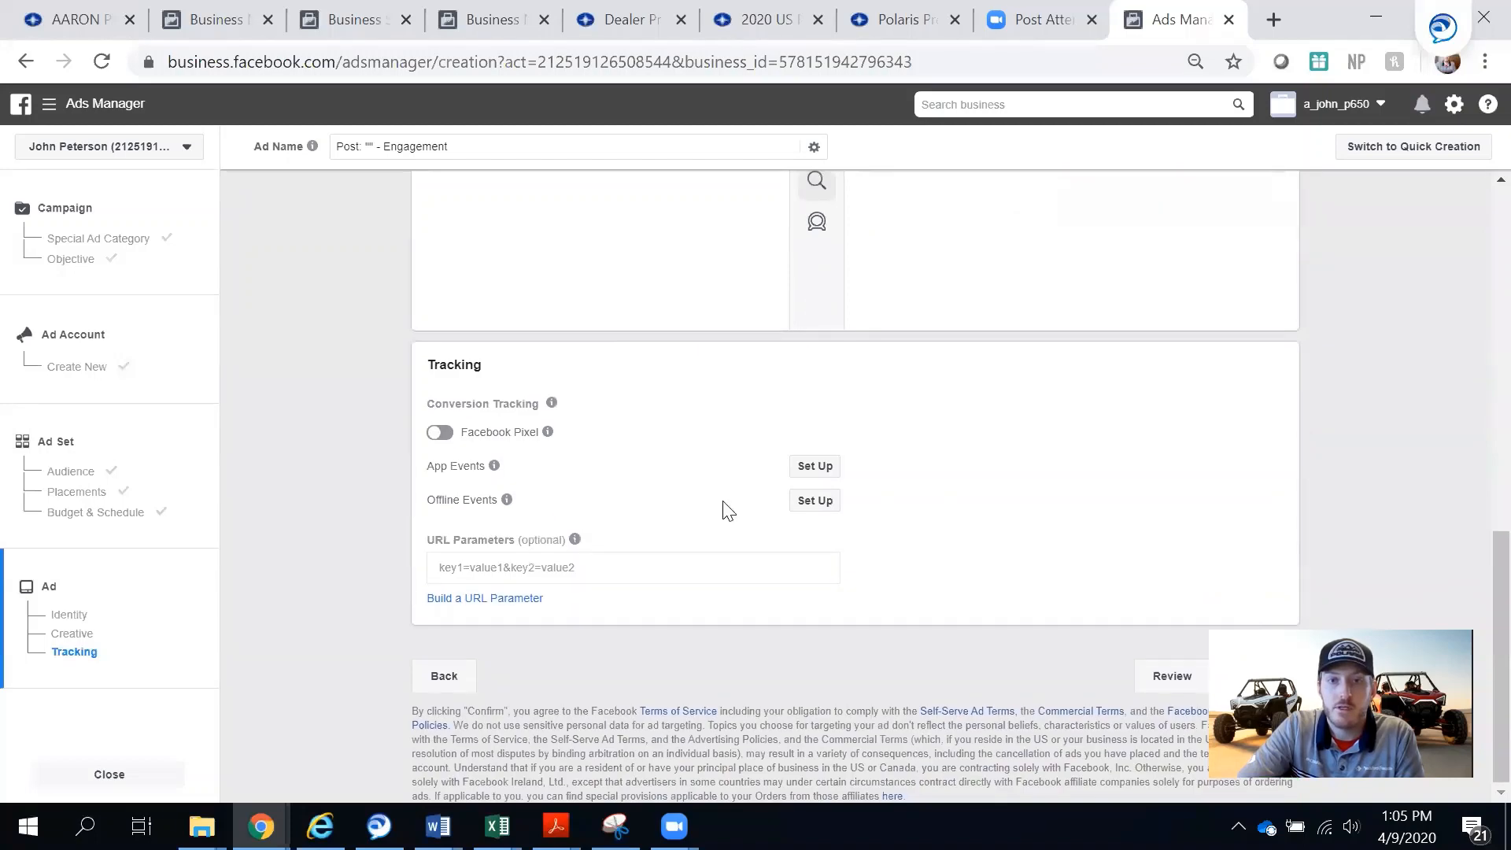
pyautogui.scroll(6, 730, 507)
pyautogui.scroll(-6, 732, 506)
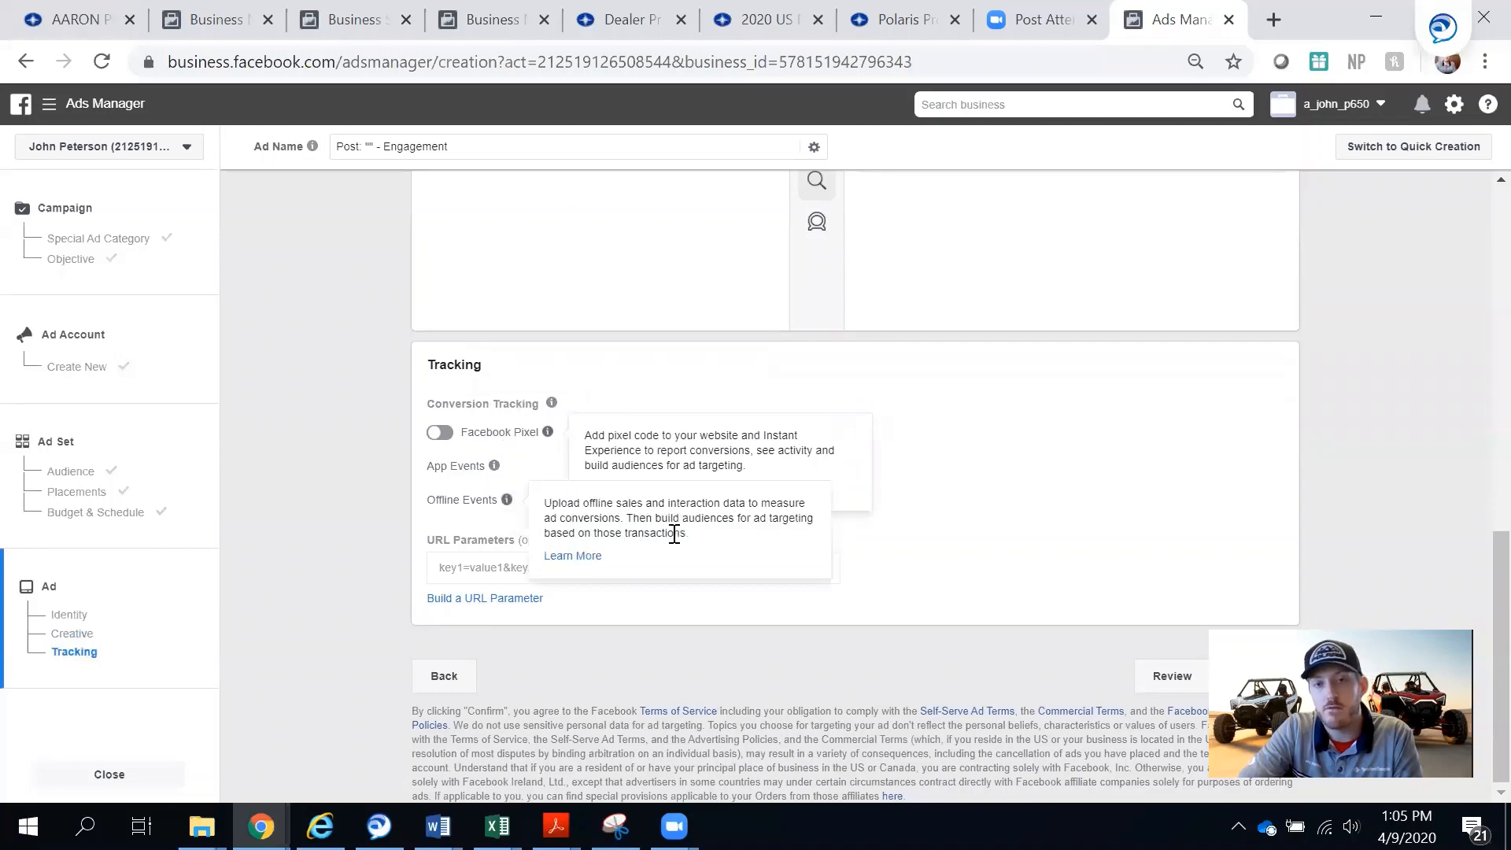
pyautogui.scroll(10, 661, 409)
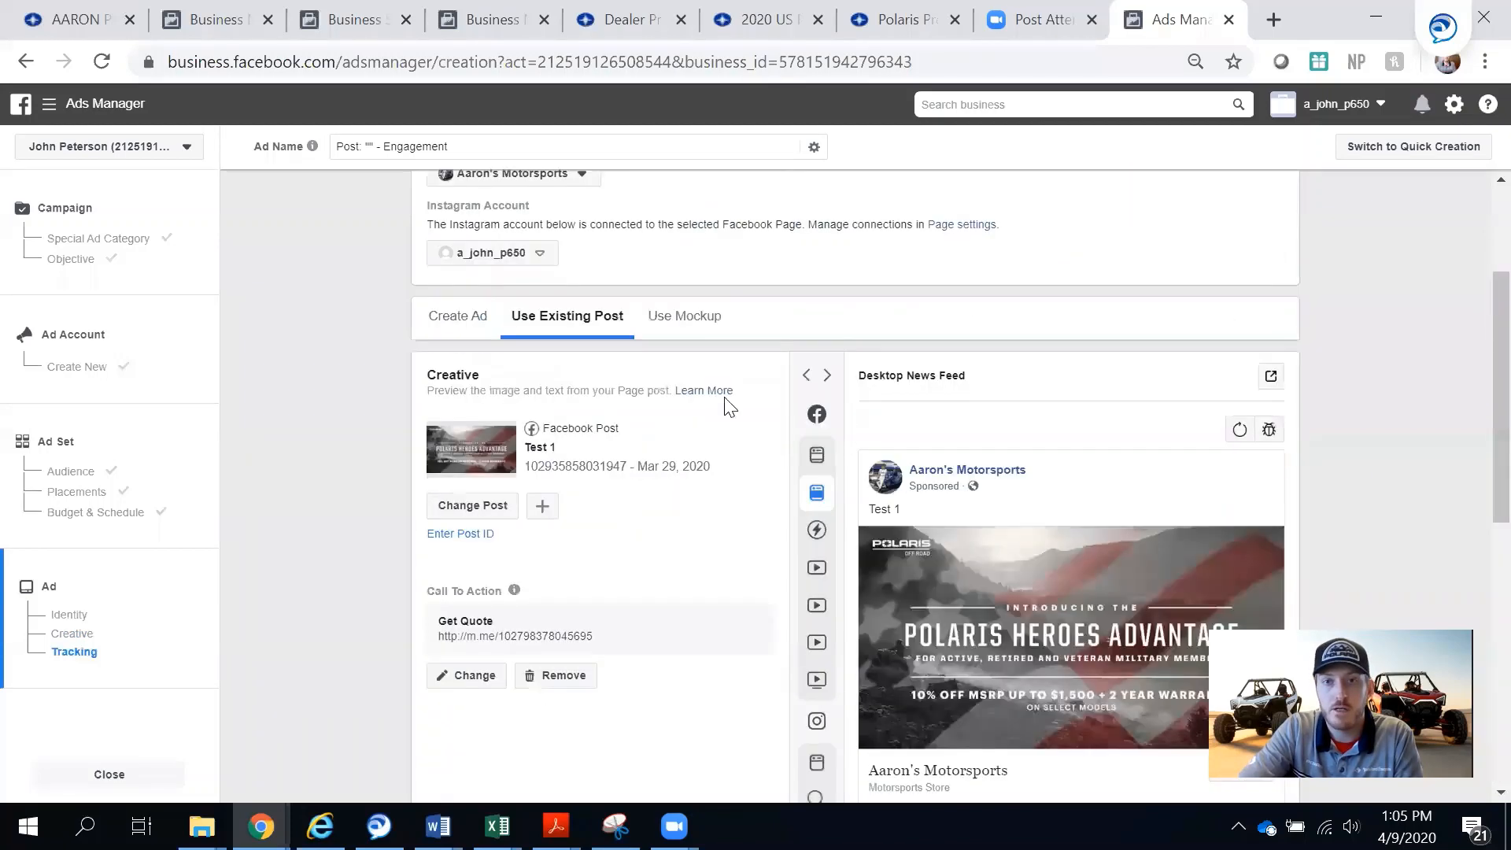
pyautogui.scroll(-2, 696, 441)
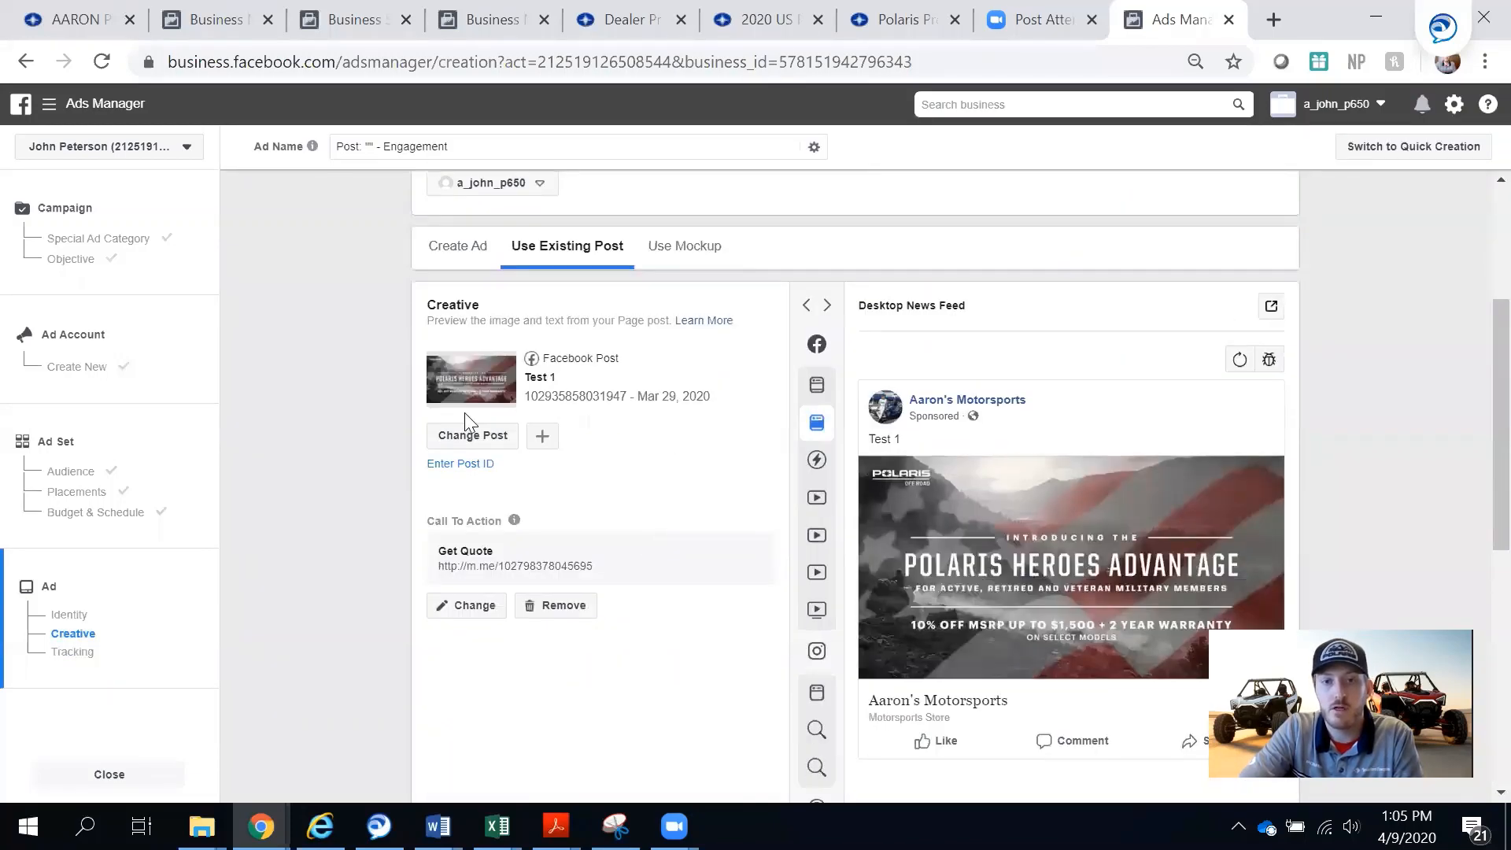
pyautogui.scroll(-2, 786, 590)
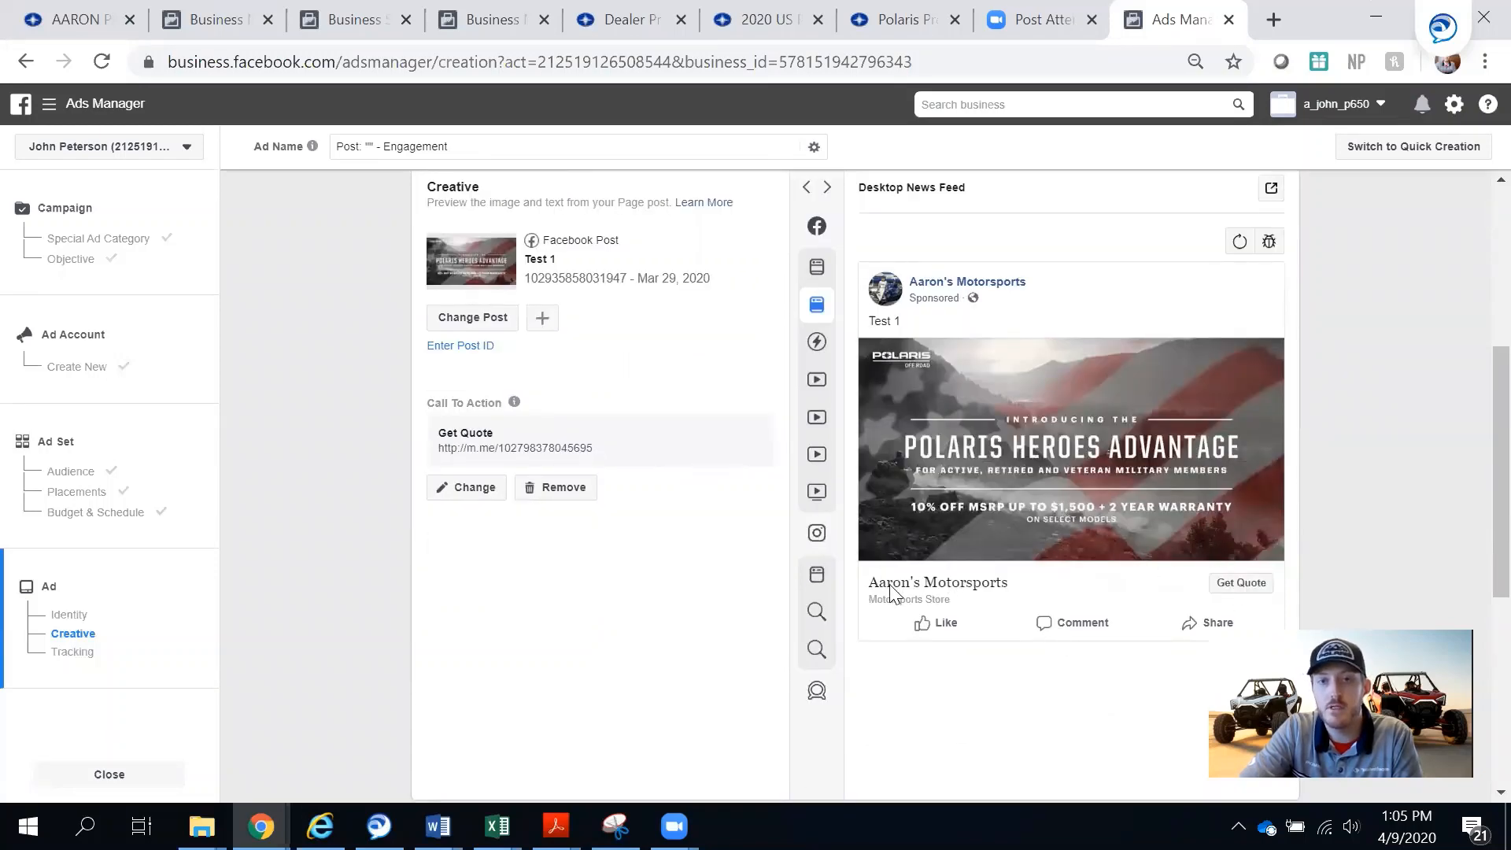
pyautogui.moveTo(815, 626)
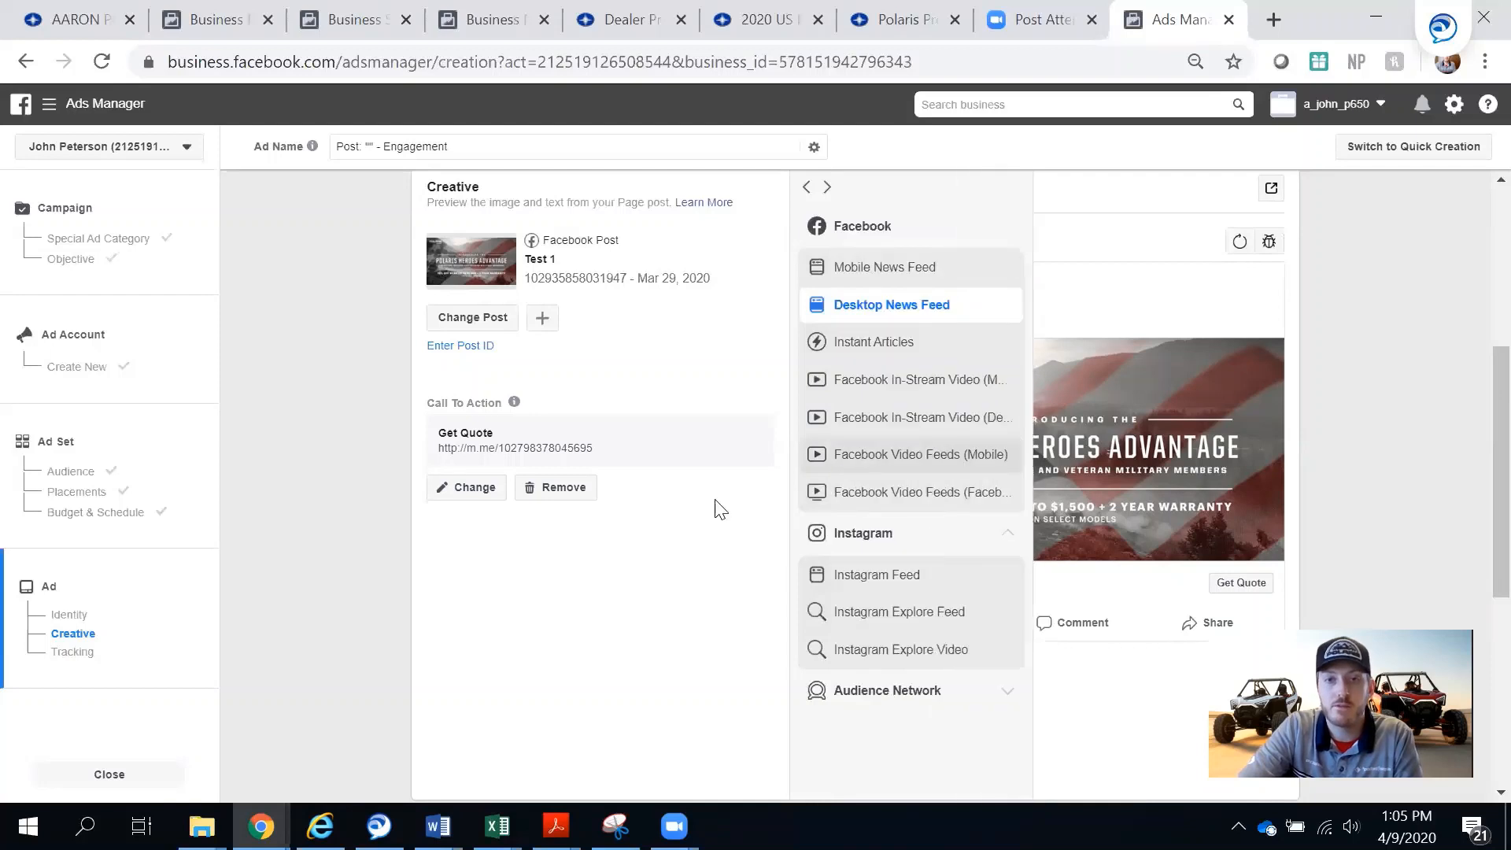
# Step: Try to confirm the ad, and cancel the payment method selection without adding a card
pyautogui.scroll(-6, 598, 622)
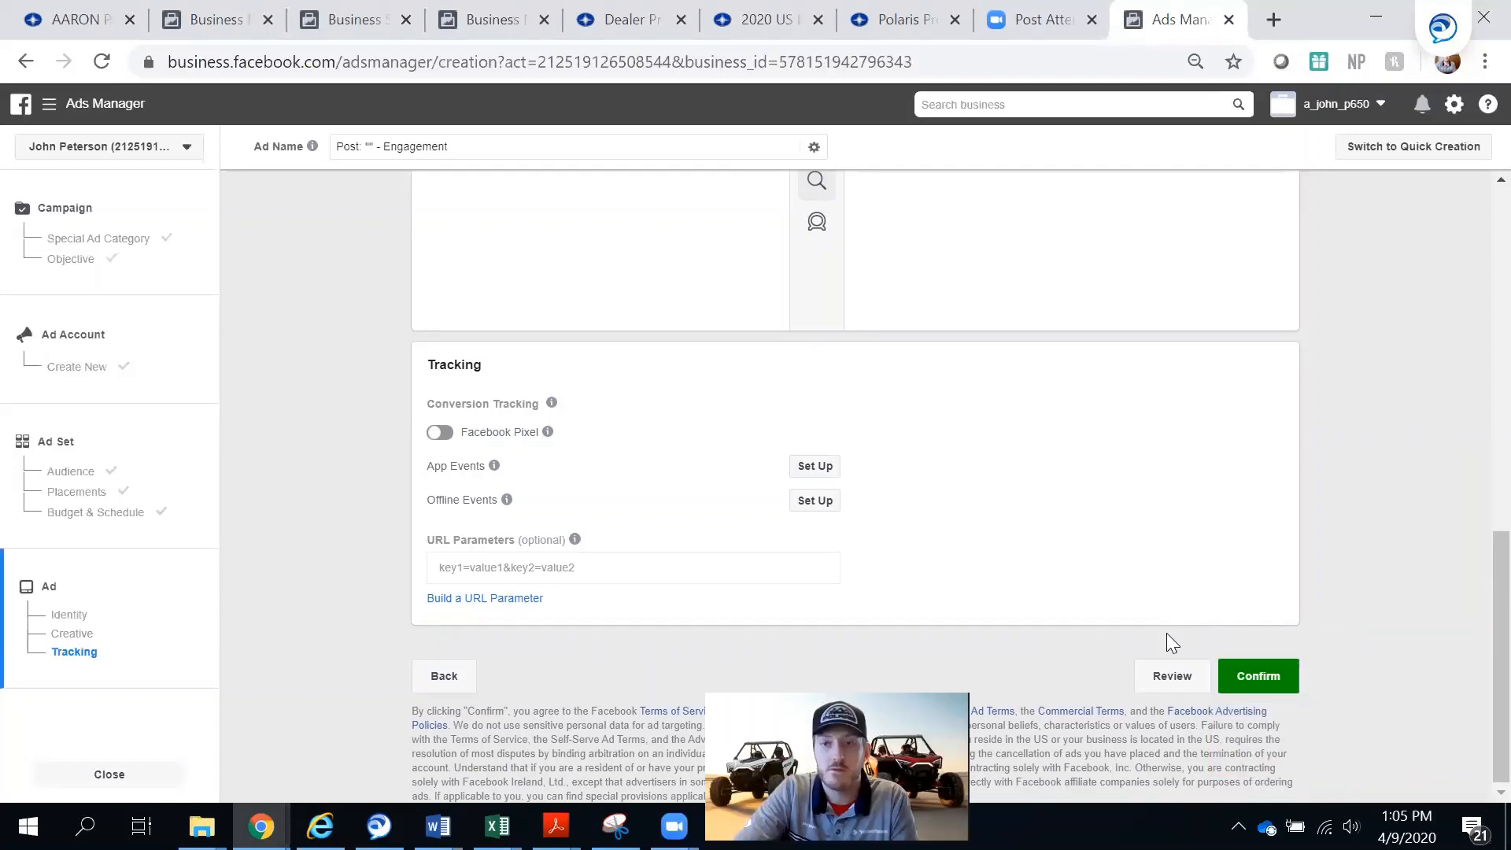
pyautogui.click(1240, 676)
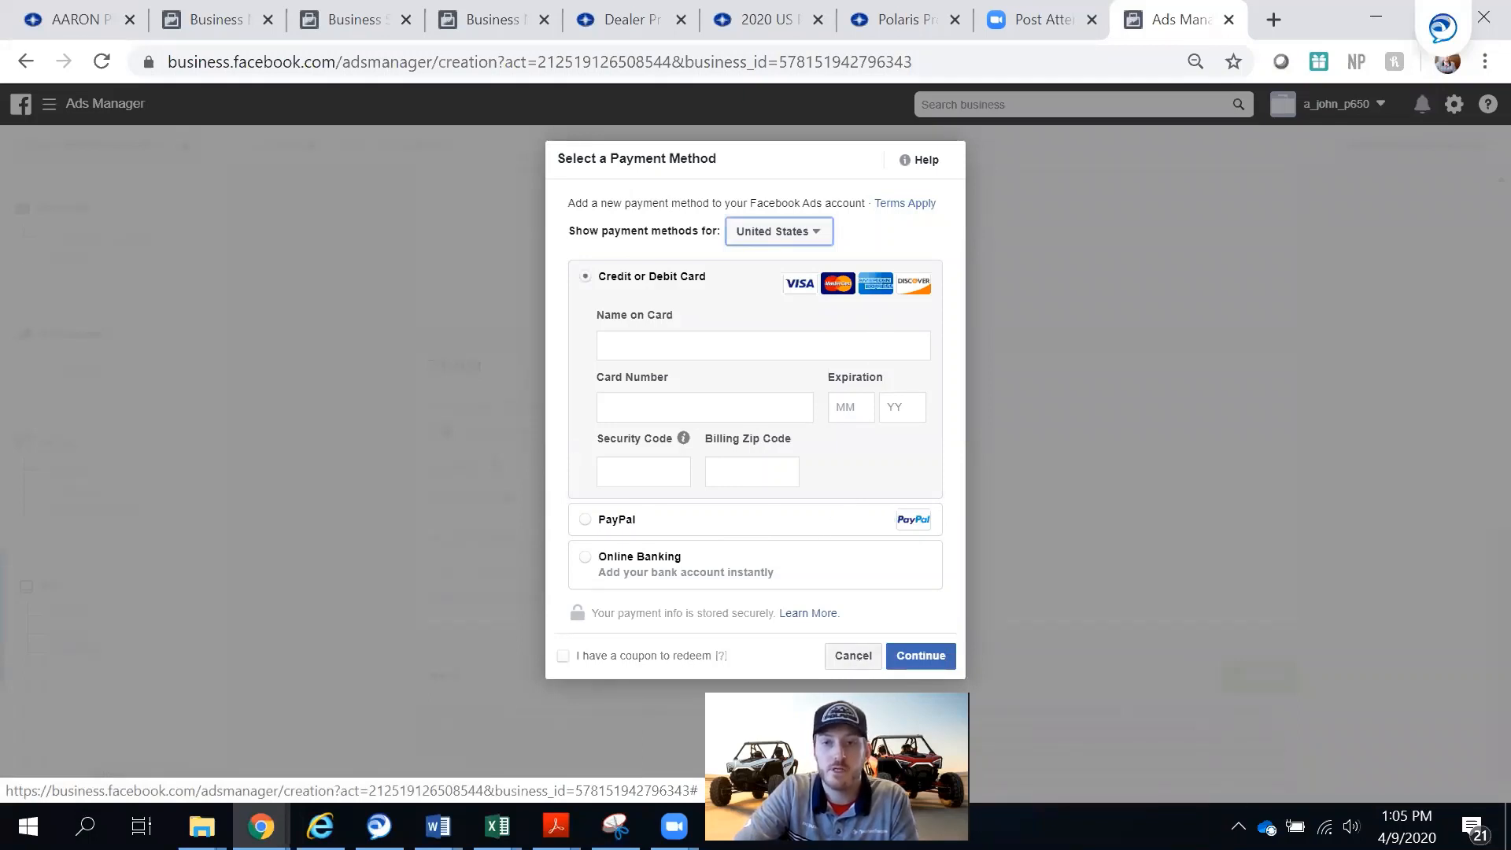
pyautogui.click(854, 660)
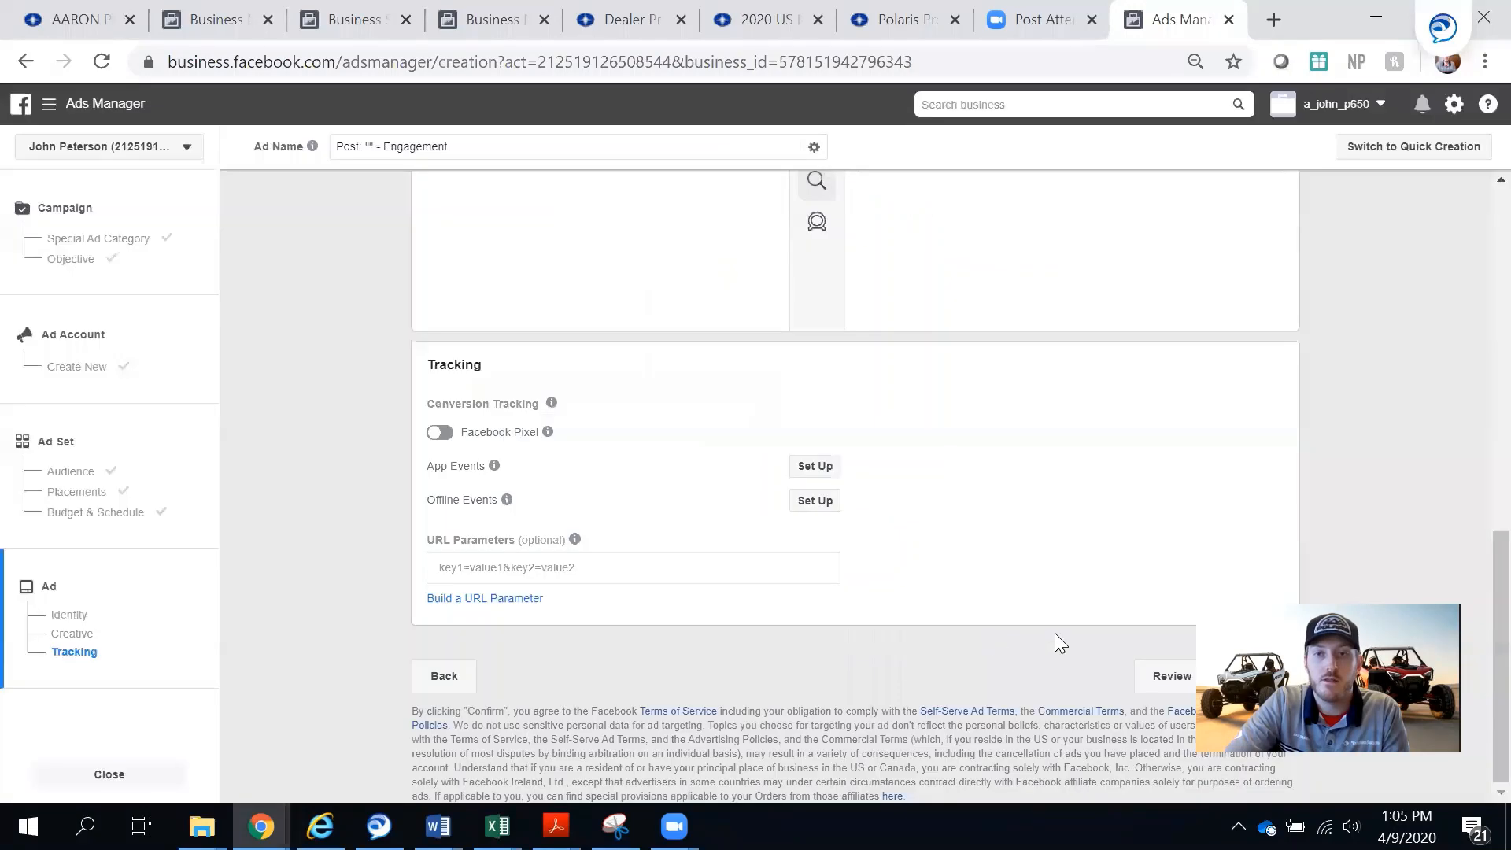
pyautogui.scroll(10, 834, 481)
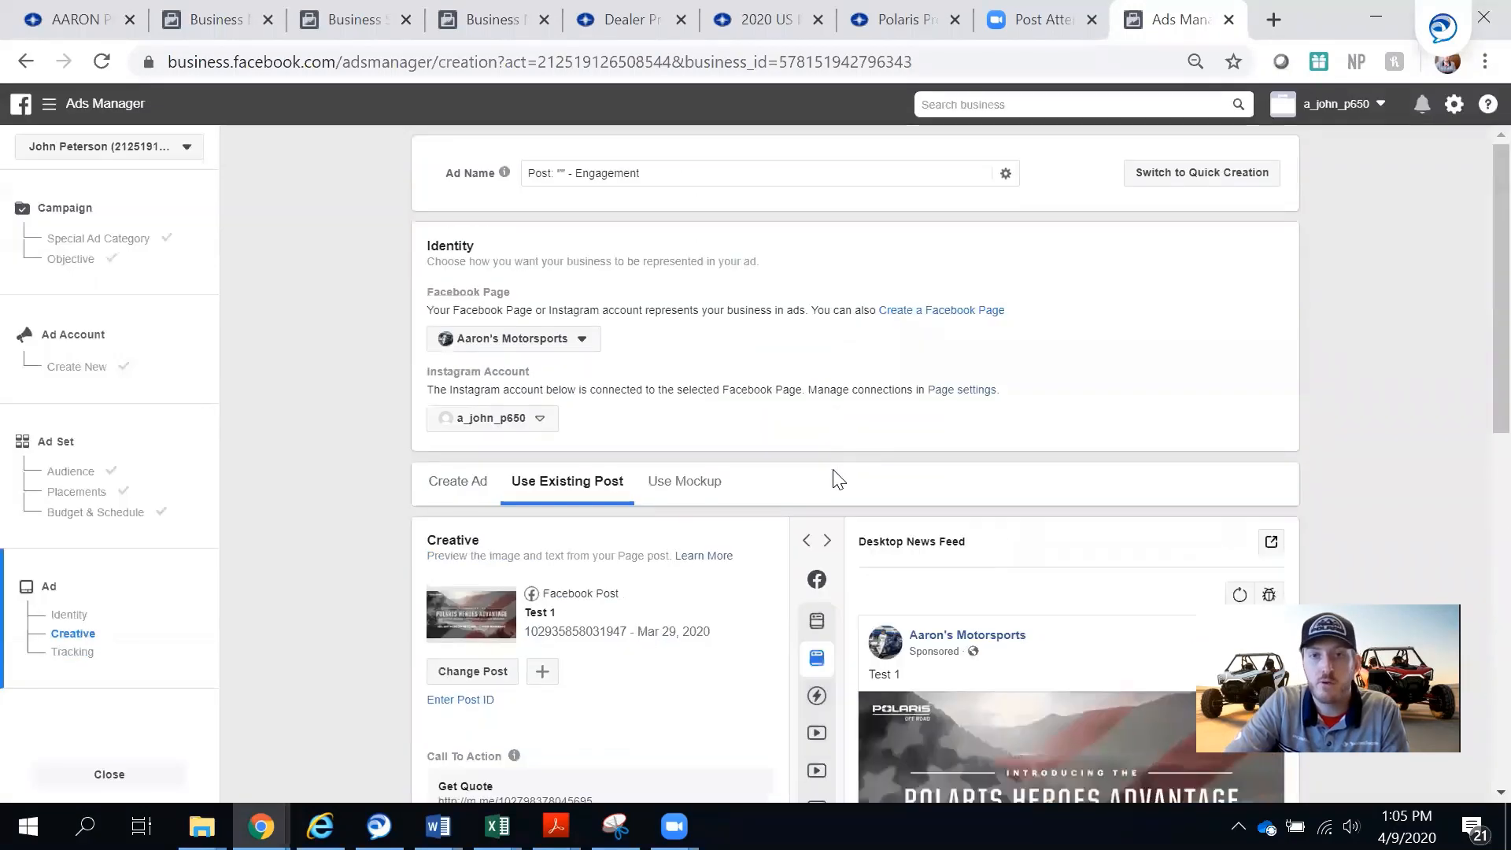